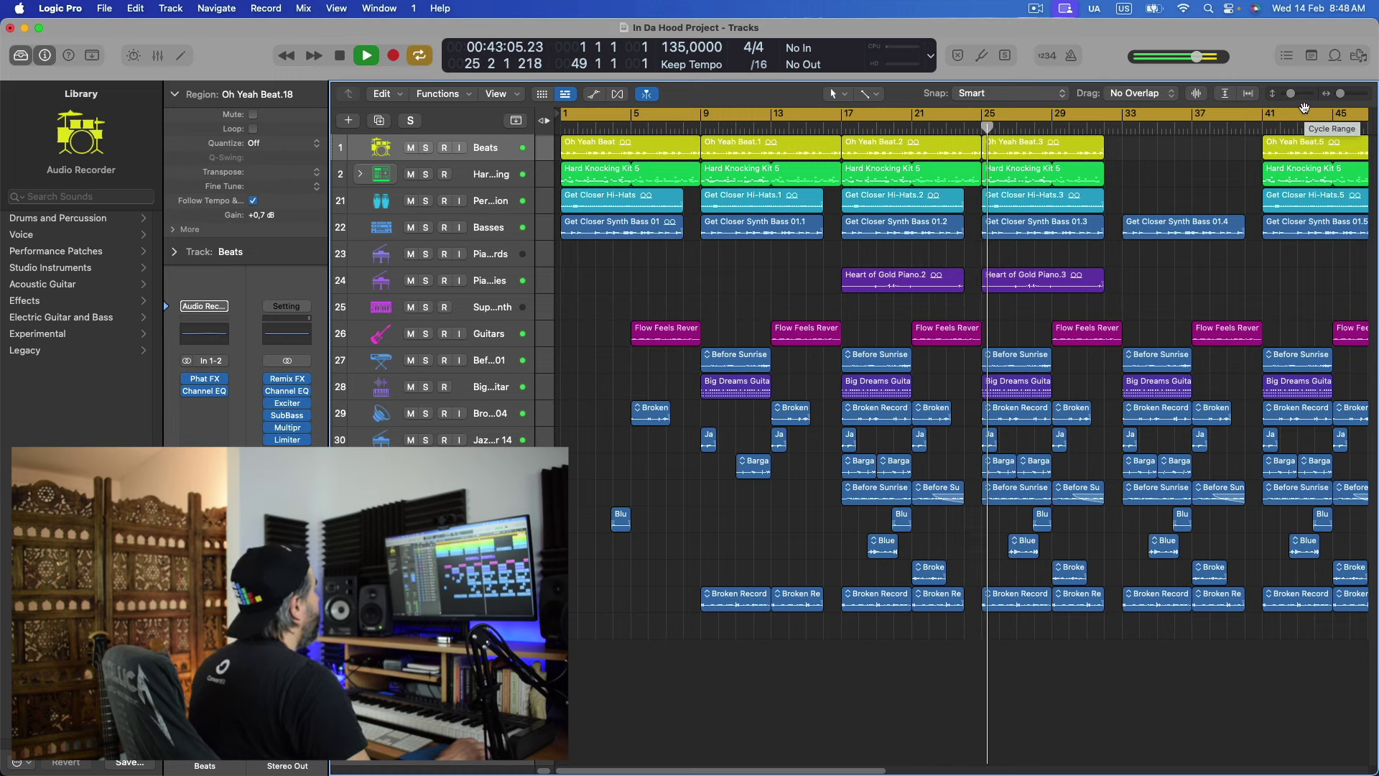
Zoom out, stretch the cycle range to end at bar 74, then stop playback at bar 40
{"action": "left_click_drag", "start_coordinate": [1341, 92], "coordinate": [1341, 98]}
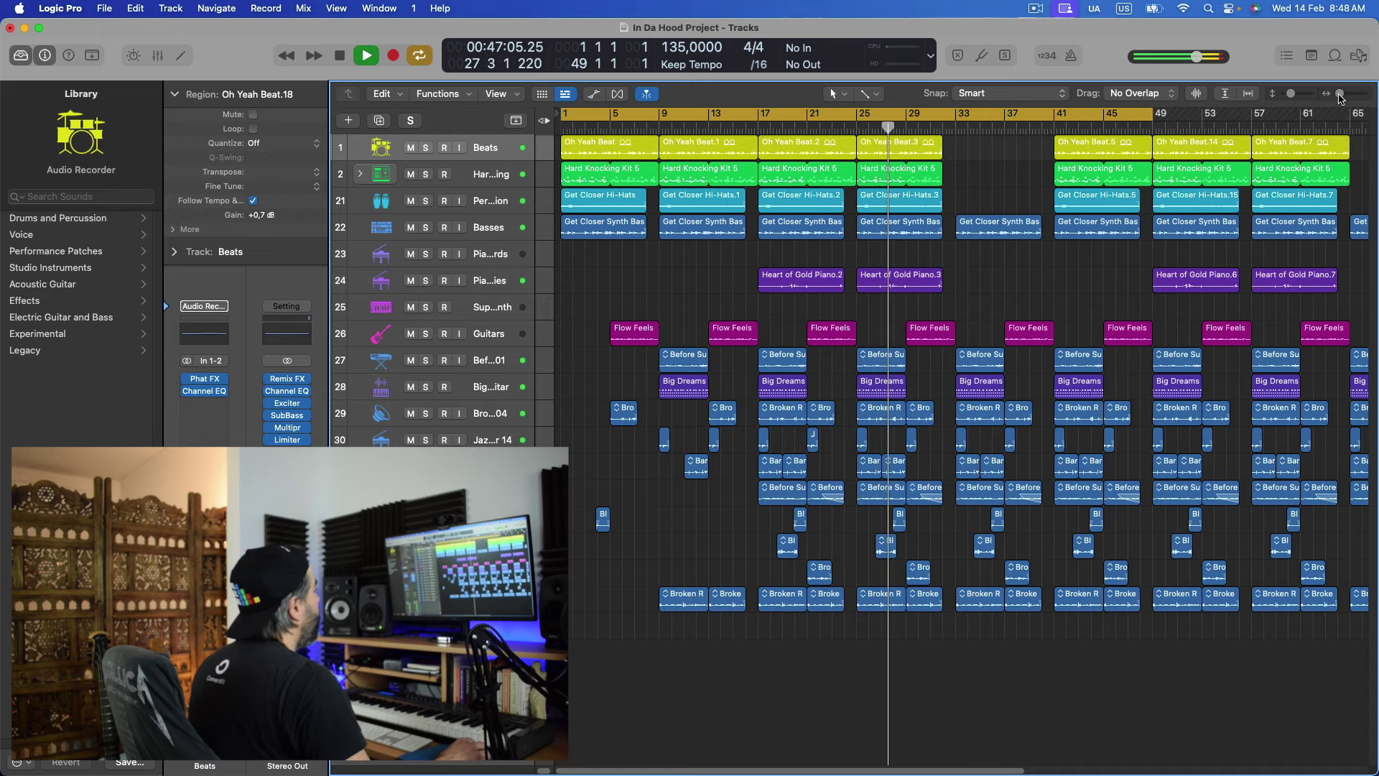
{"action": "left_click_drag", "start_coordinate": [1340, 98], "coordinate": [1339, 98]}
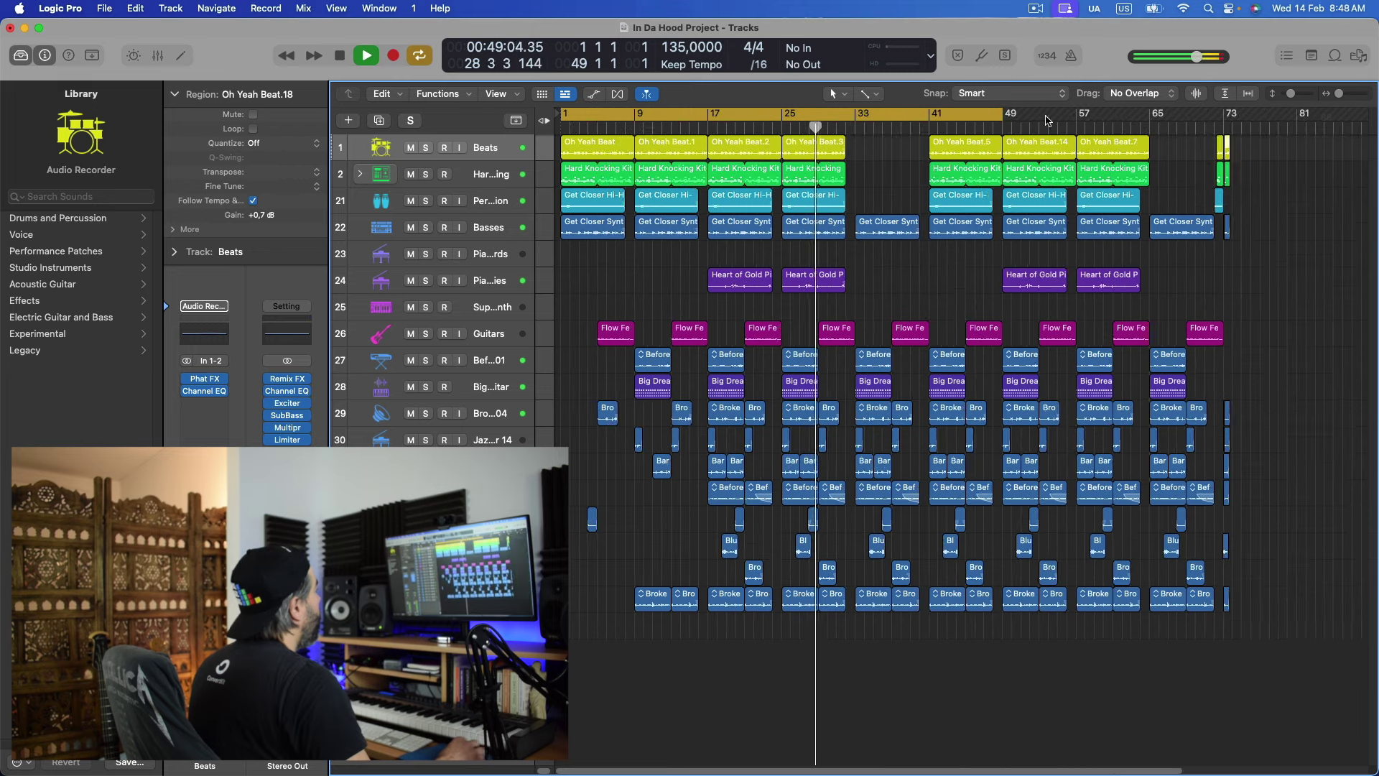
{"action": "left_click_drag", "start_coordinate": [999, 114], "coordinate": [1231, 115]}
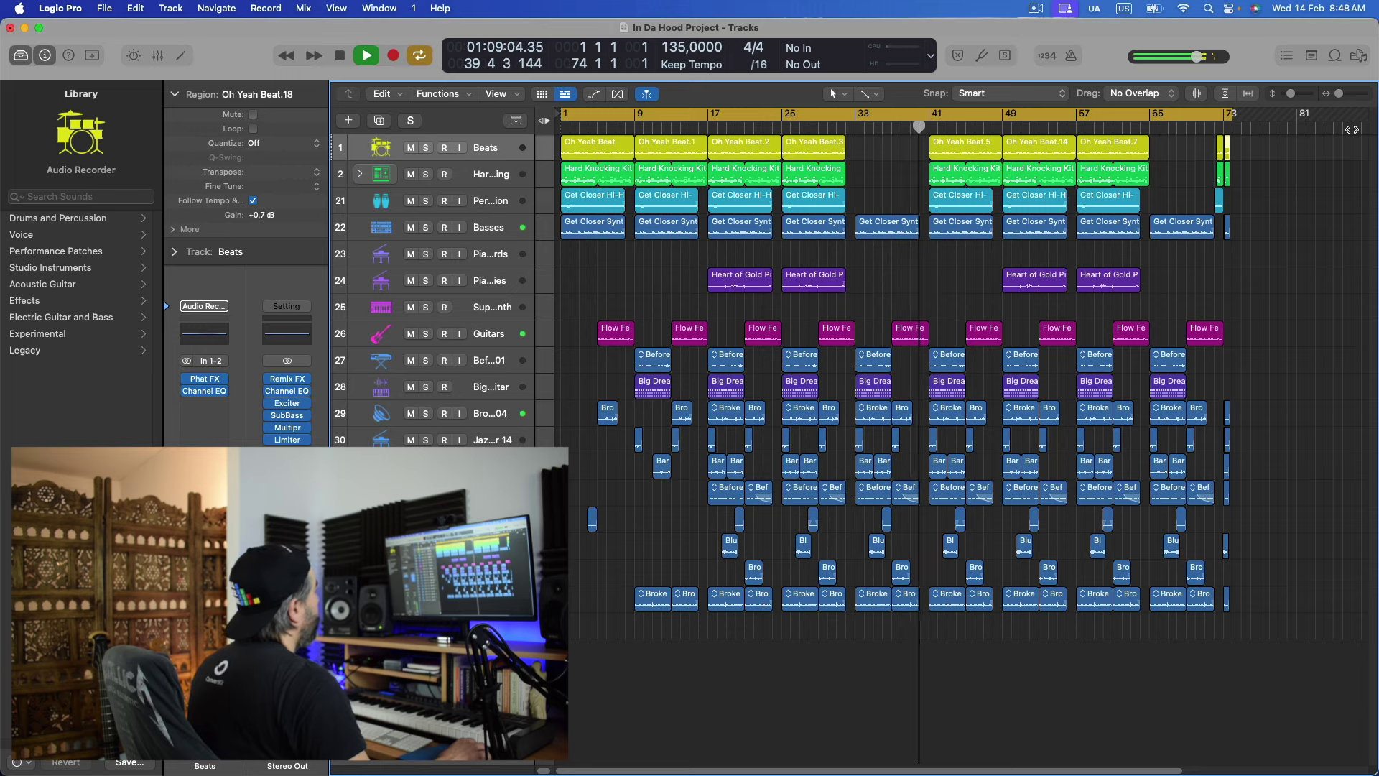
{"action": "key", "text": "space"}
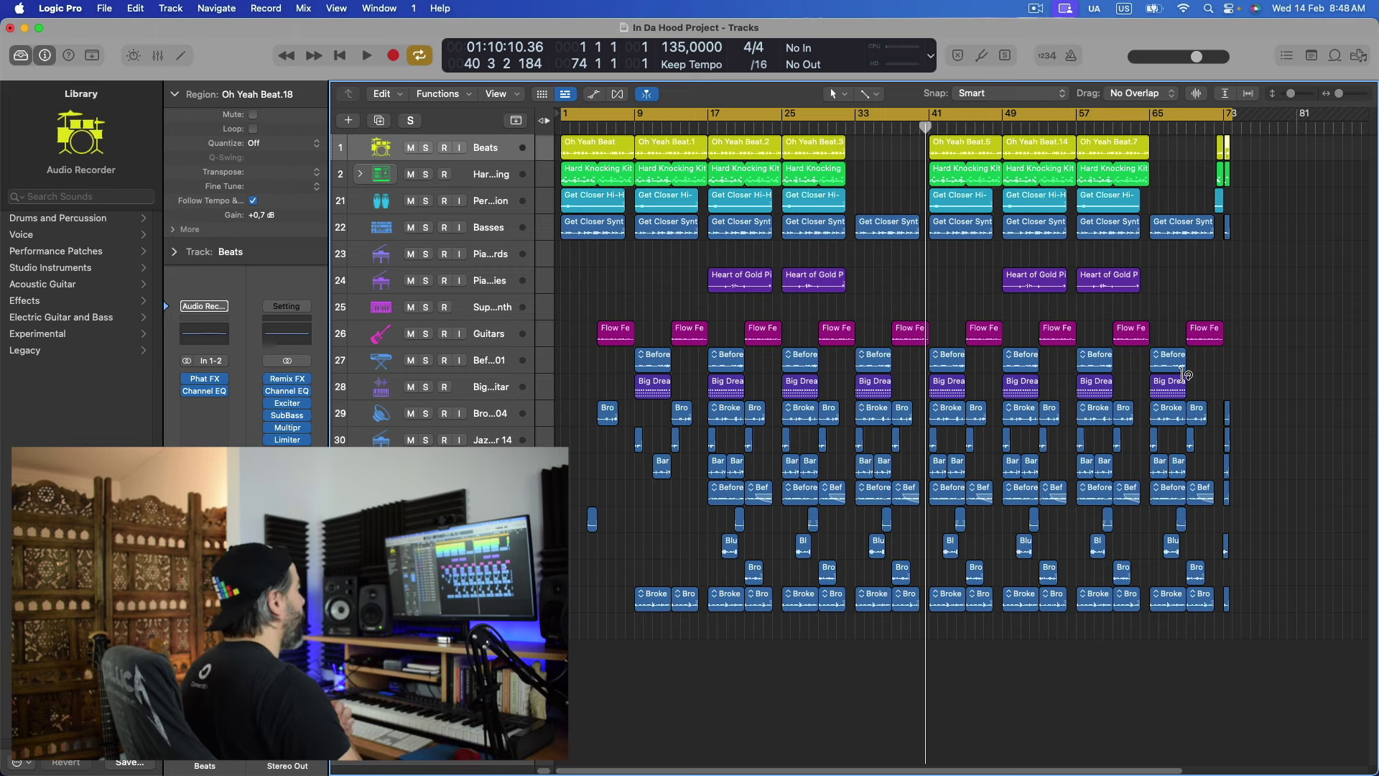
Turn Cycle off, play the ending from bar 64, then park the playhead at bar 70
{"action": "left_click", "coordinate": [1214, 114]}
{"action": "left_click", "coordinate": [1136, 127]}
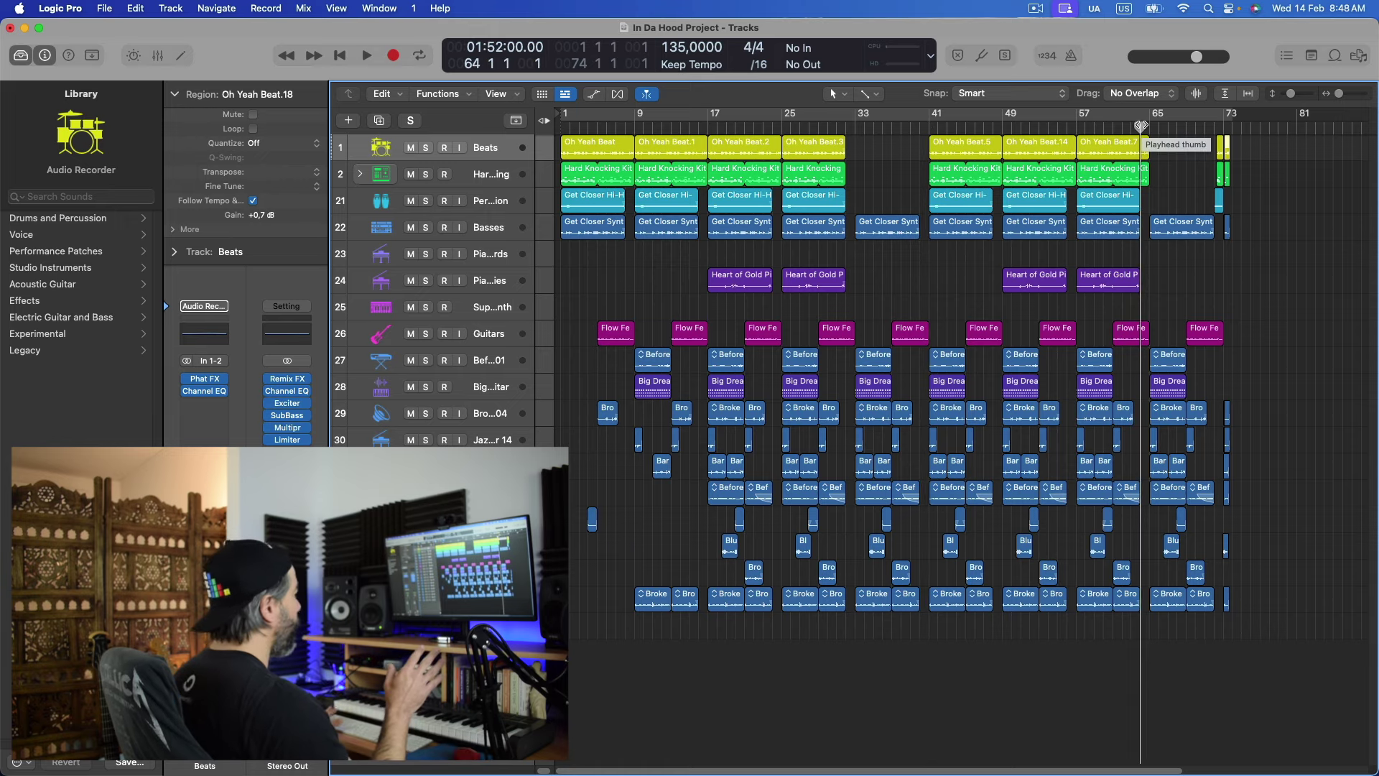
{"action": "key", "text": "space"}
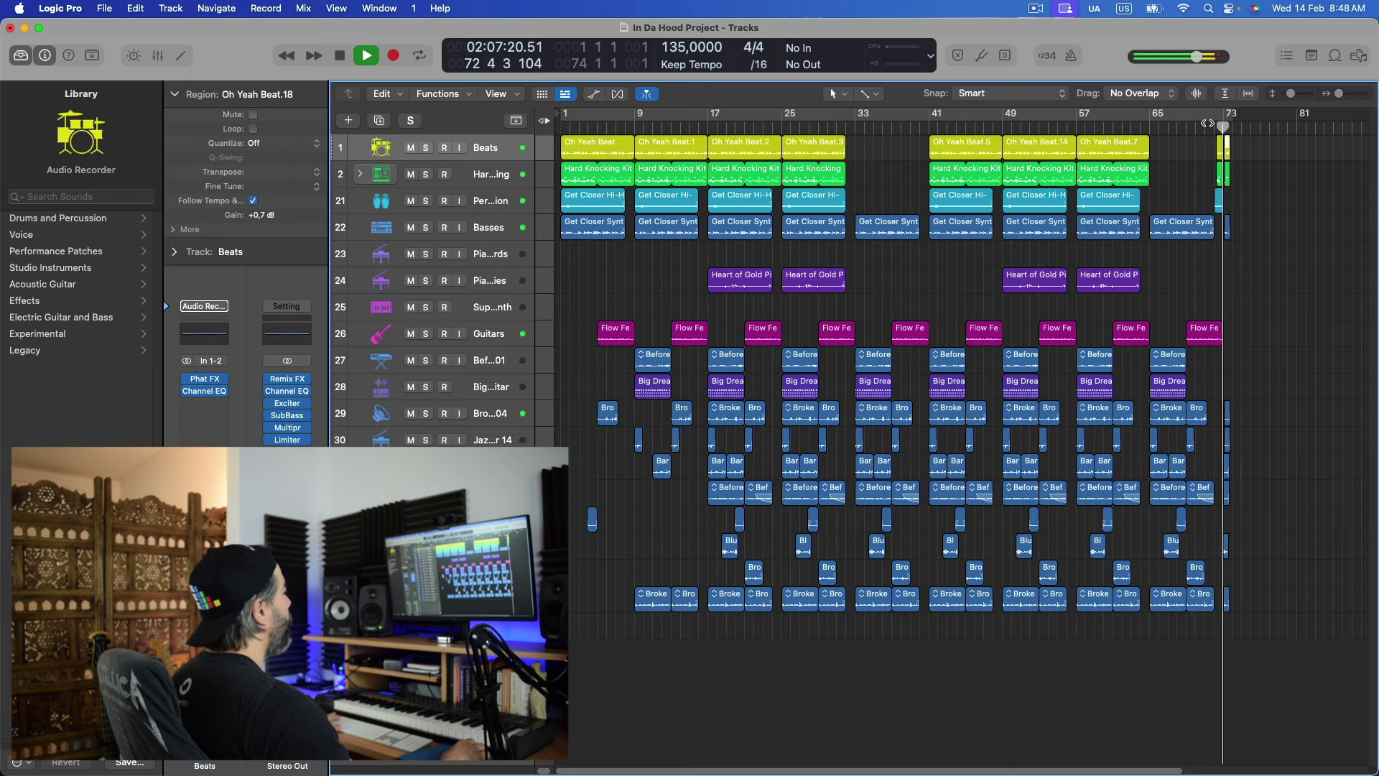
{"action": "key", "text": "space"}
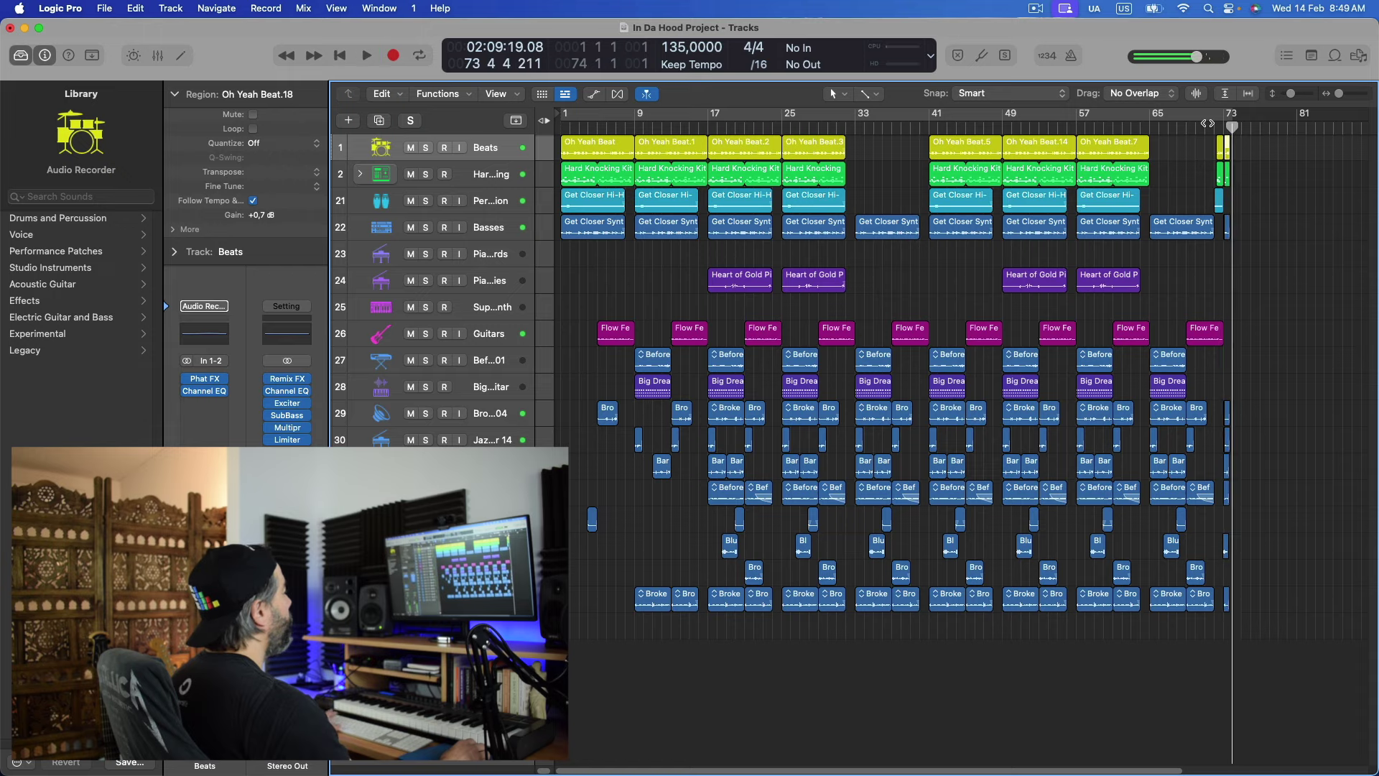
{"action": "left_click", "coordinate": [1194, 127]}
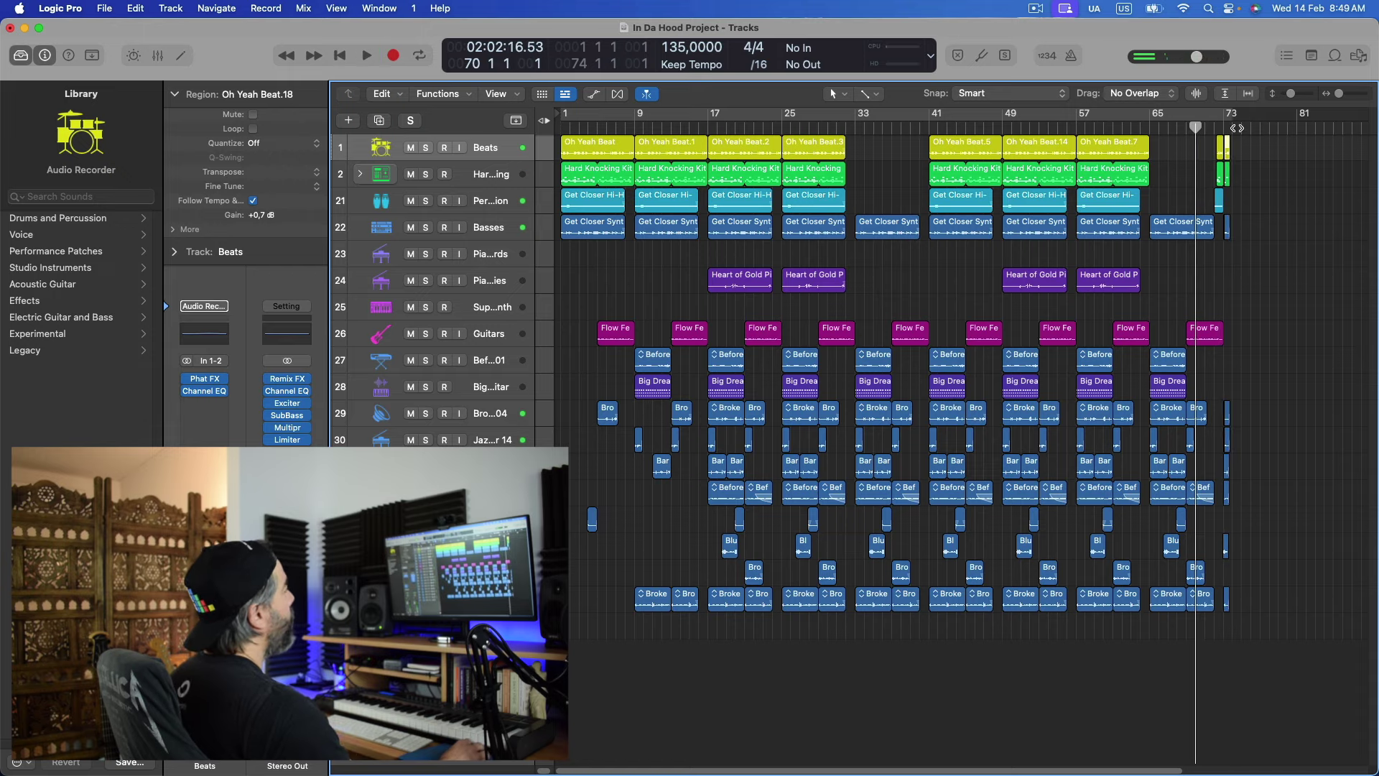
Zoom in on bars 41–77 and play through the arrangement's final bars
{"action": "left_click_drag", "start_coordinate": [1339, 96], "coordinate": [1341, 97]}
{"action": "key", "text": "space"}
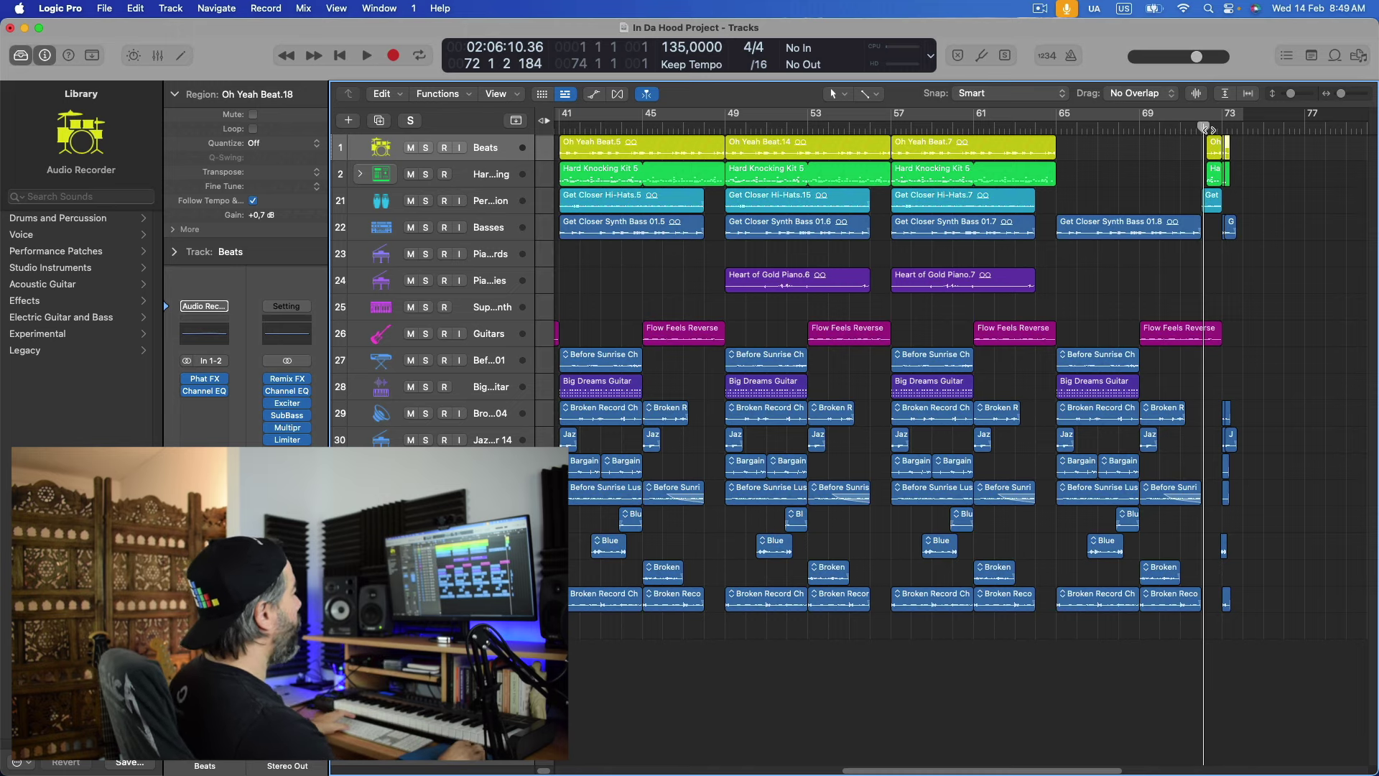
{"action": "key", "text": "space"}
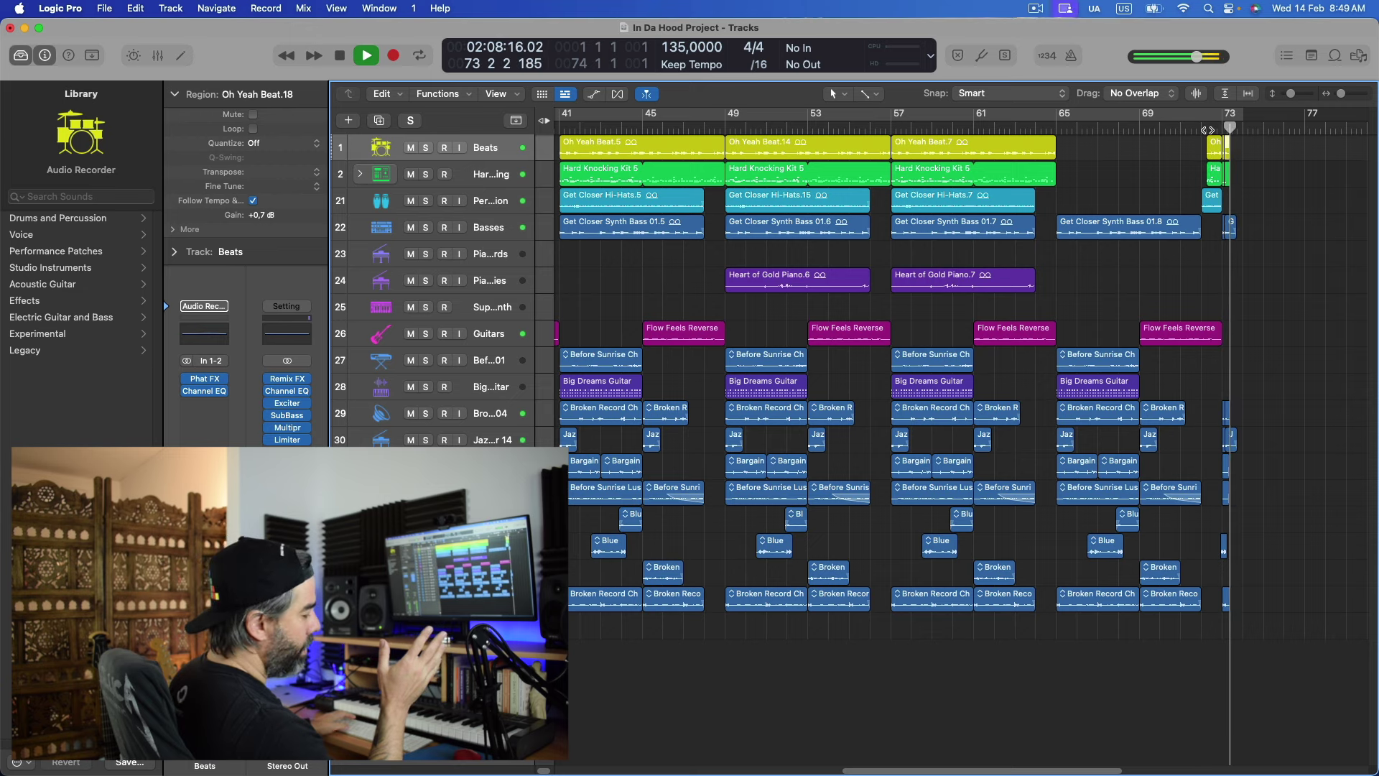
{"action": "key", "text": "space"}
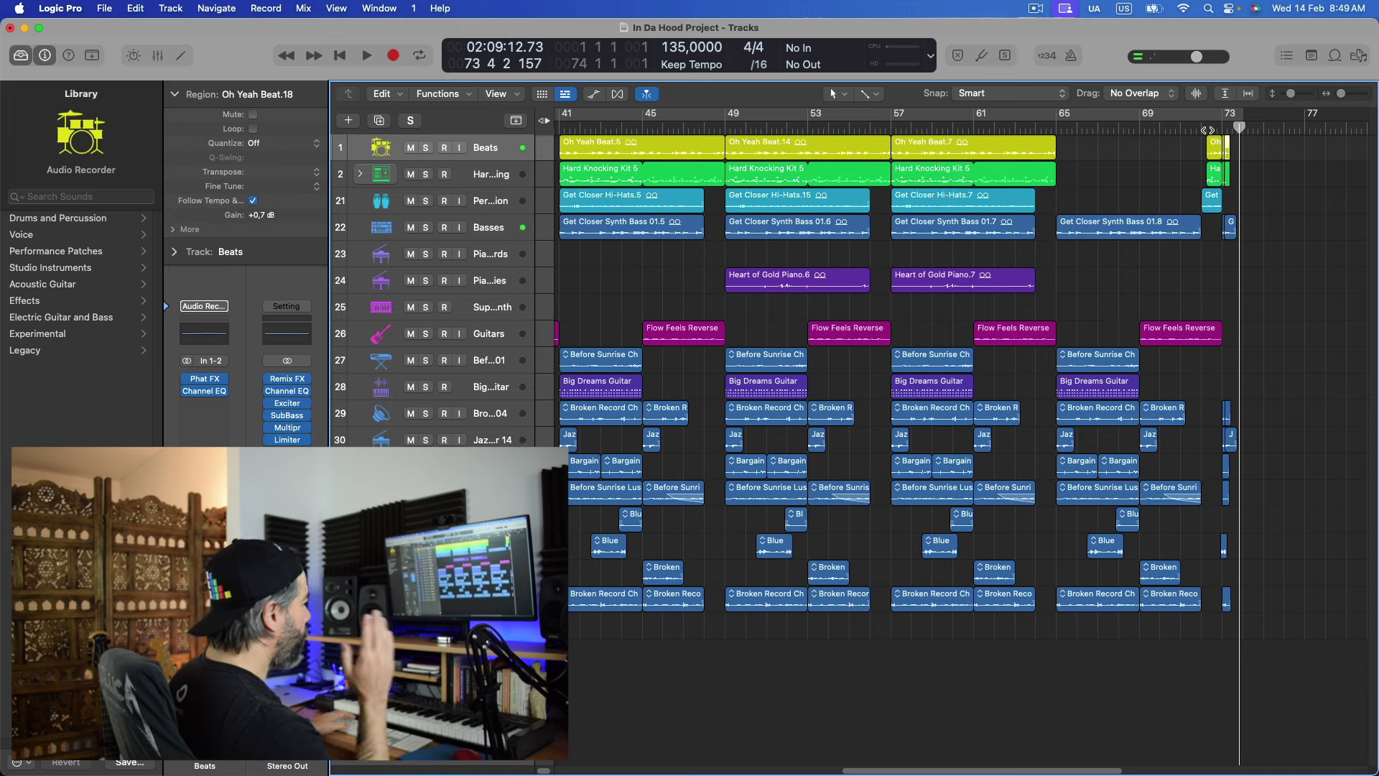
Play briefly from bar 57, stop at beat 4, then zoom out to the whole arrangement
{"action": "left_click", "coordinate": [890, 124]}
{"action": "key", "text": "space"}
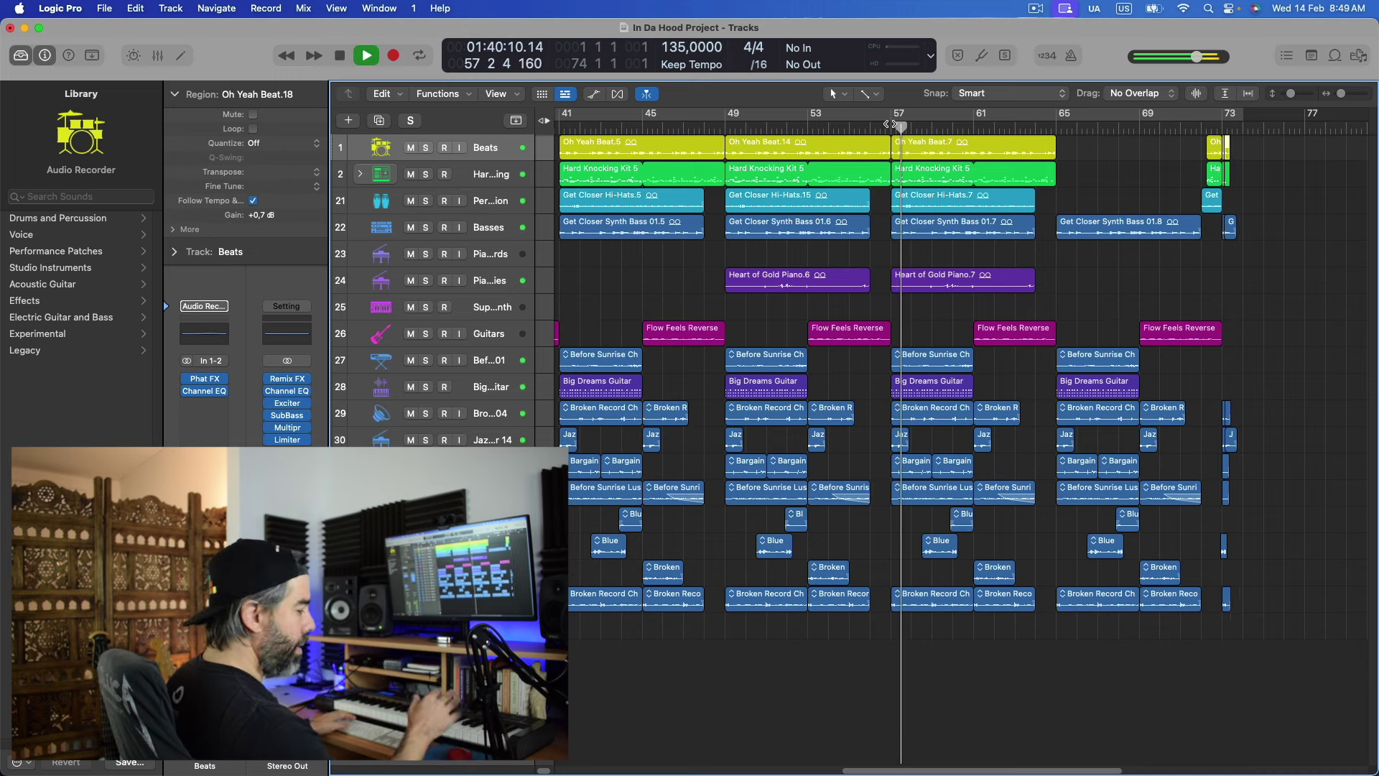
{"action": "key", "text": "space"}
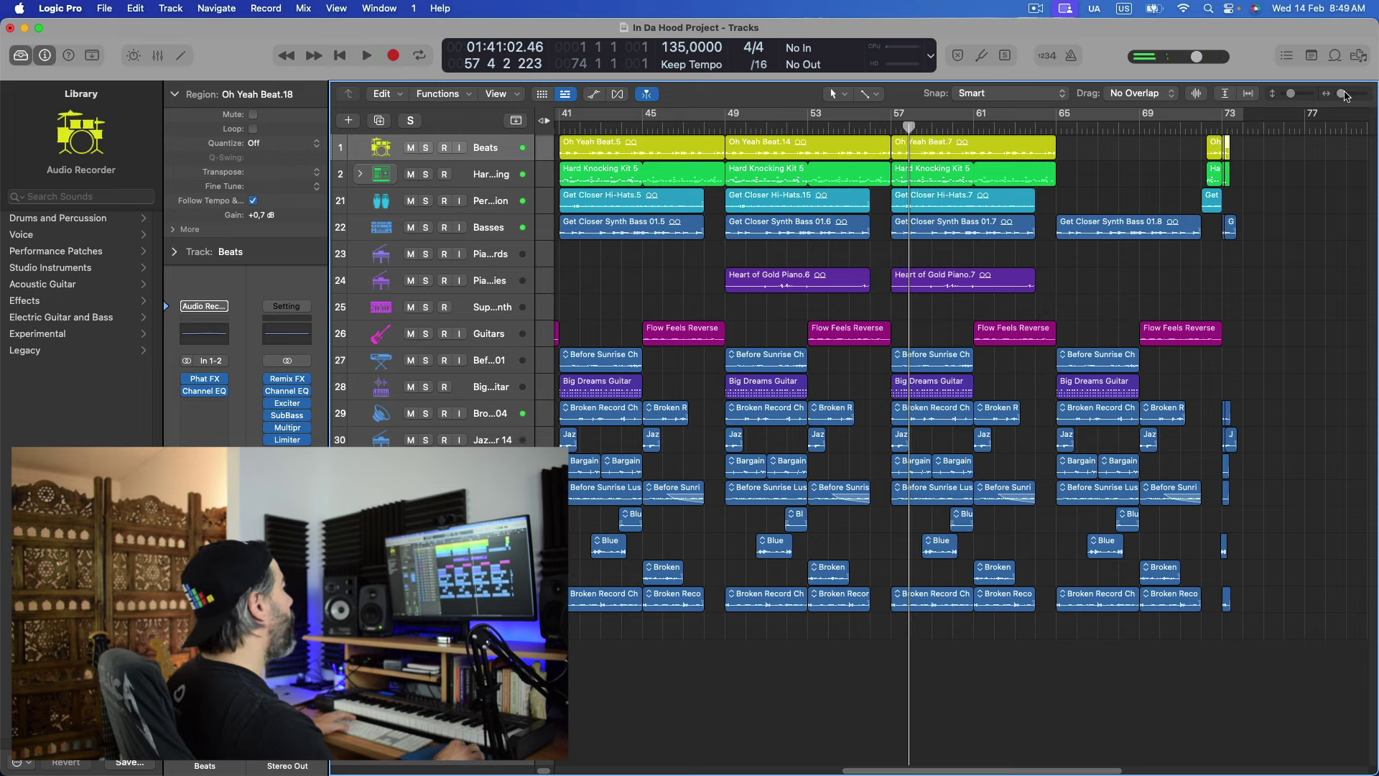
{"action": "key", "text": "super+Left"}
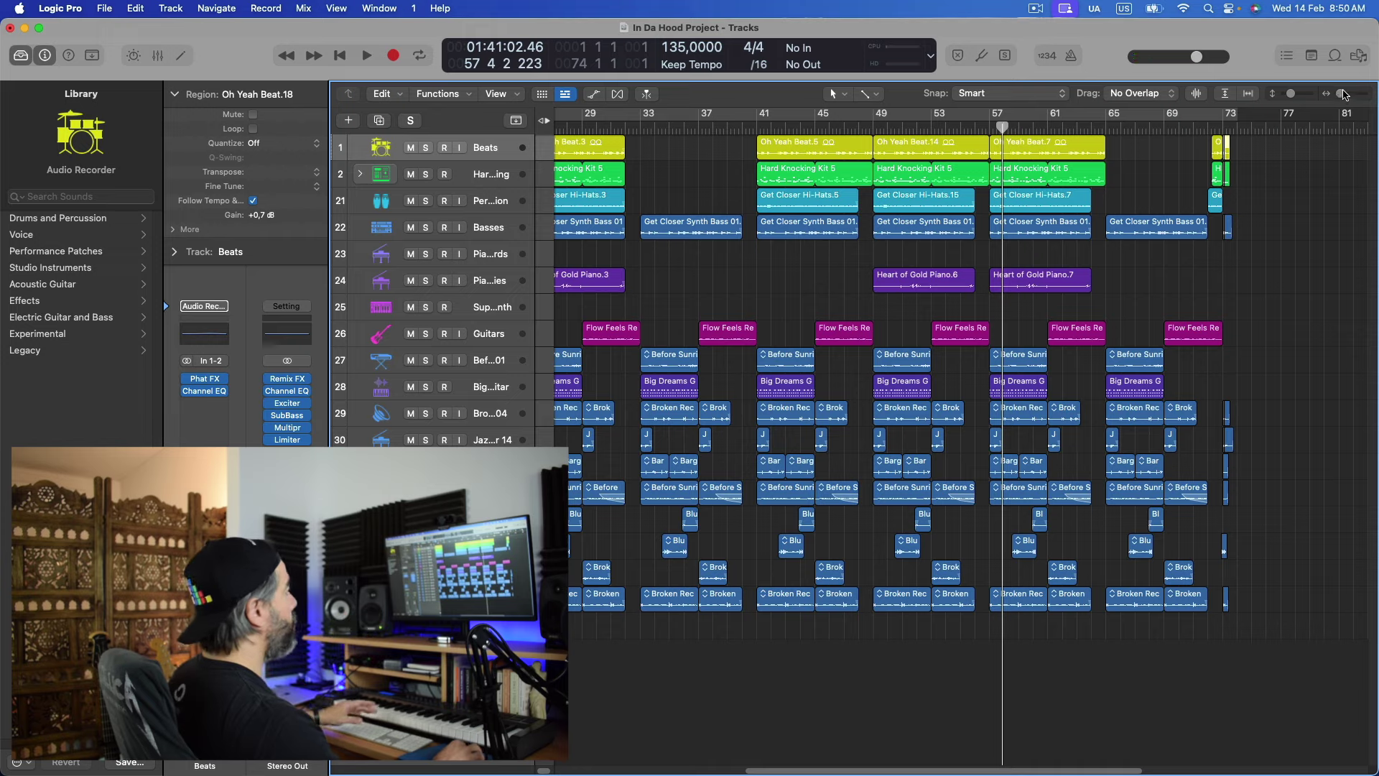
{"action": "left_click_drag", "start_coordinate": [1345, 95], "coordinate": [1340, 95]}
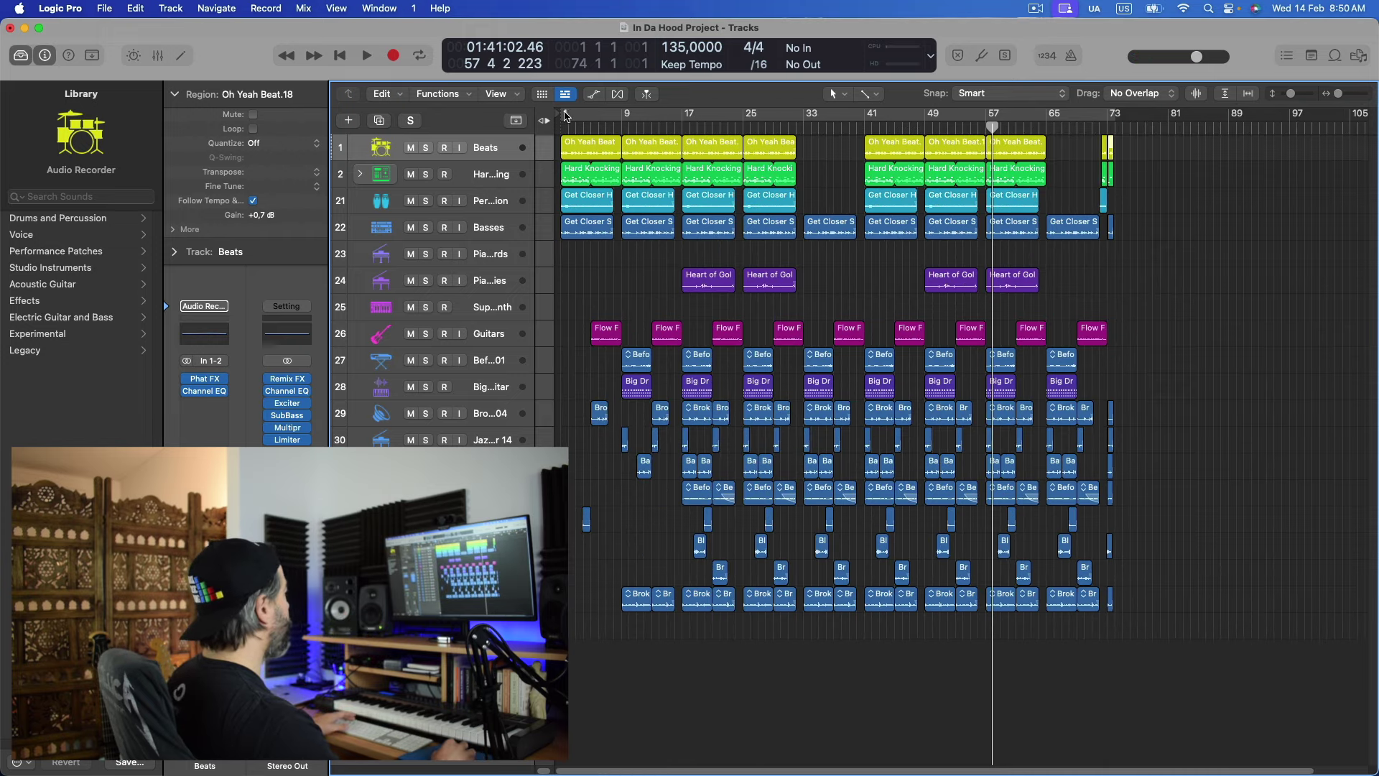
Turn Cycle on over bars 17–32 and solo the Beats track
{"action": "left_click", "coordinate": [565, 116]}
{"action": "left_click_drag", "start_coordinate": [565, 116], "coordinate": [687, 124]}
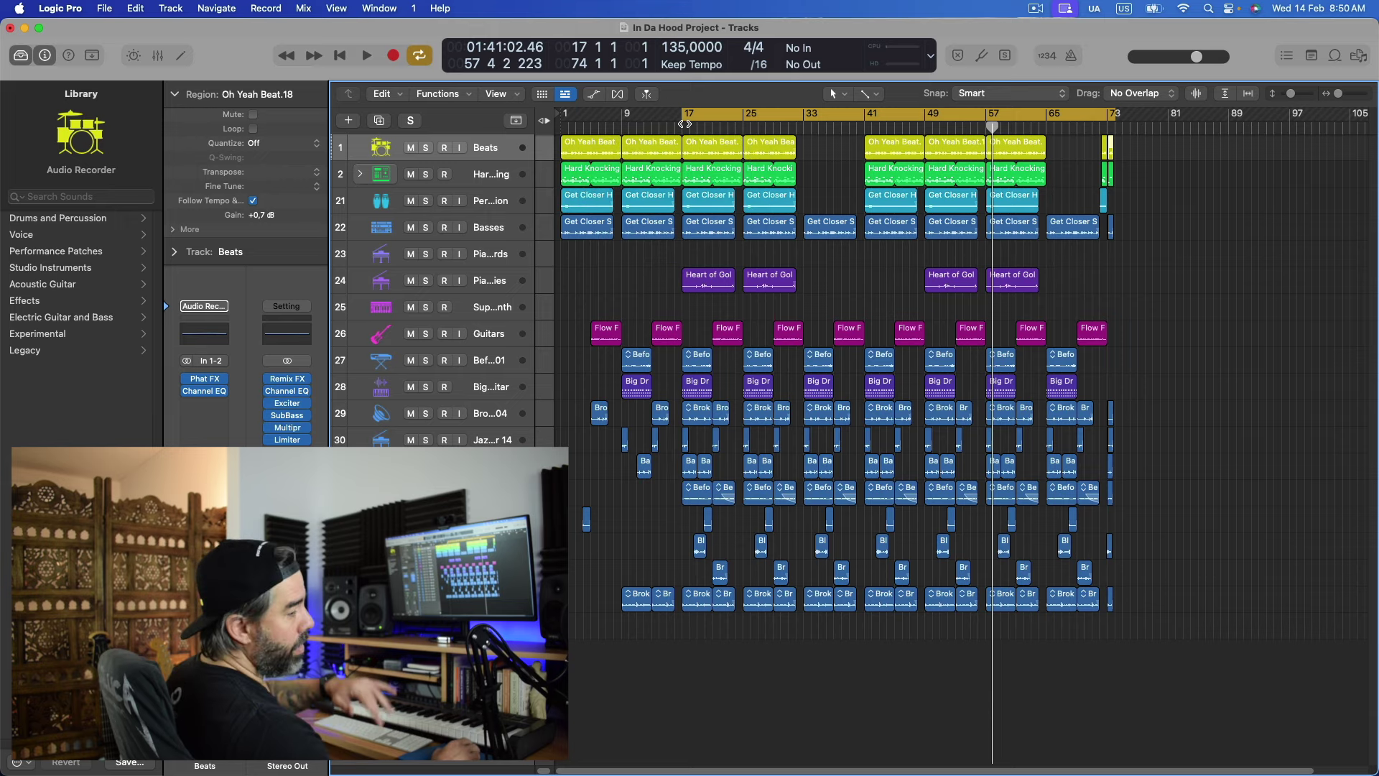
{"action": "left_click_drag", "start_coordinate": [1107, 109], "coordinate": [802, 118]}
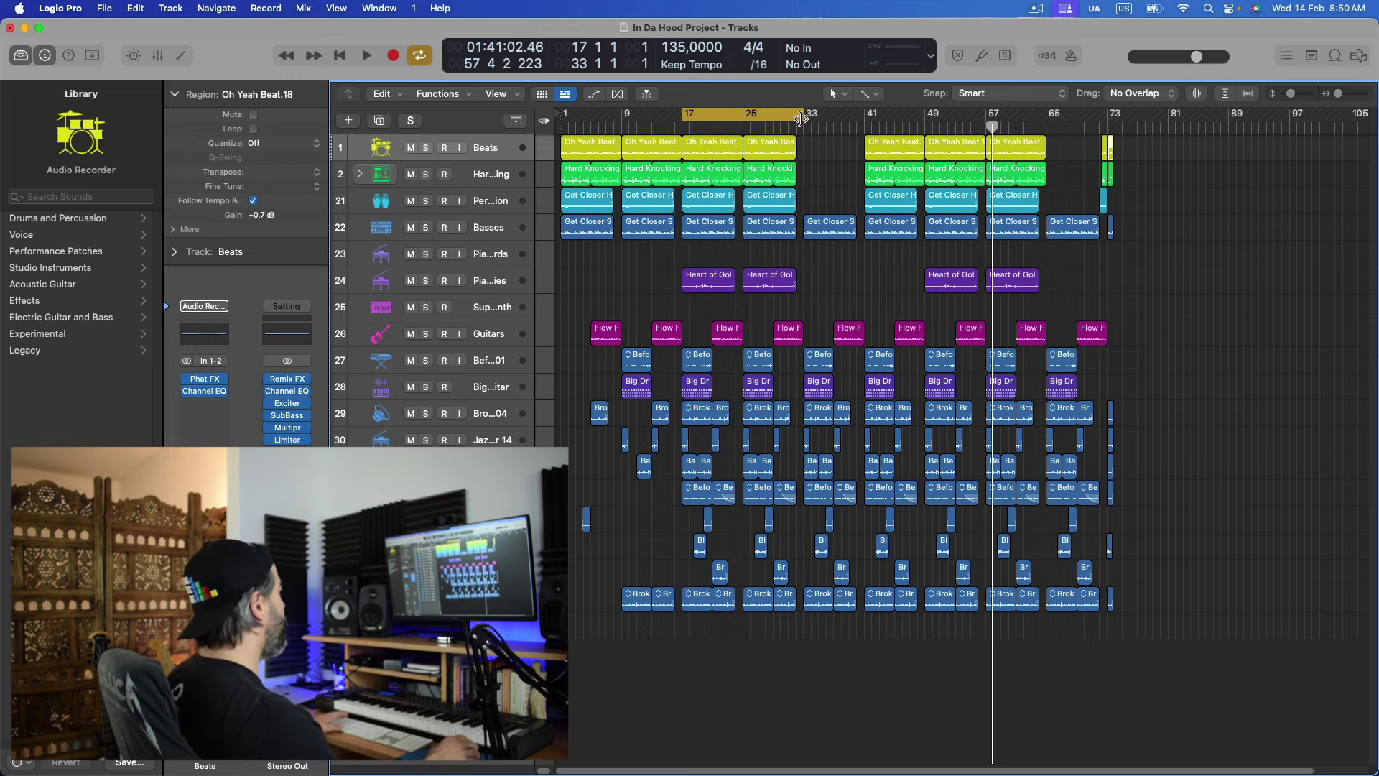
{"action": "key", "text": "super+Right"}
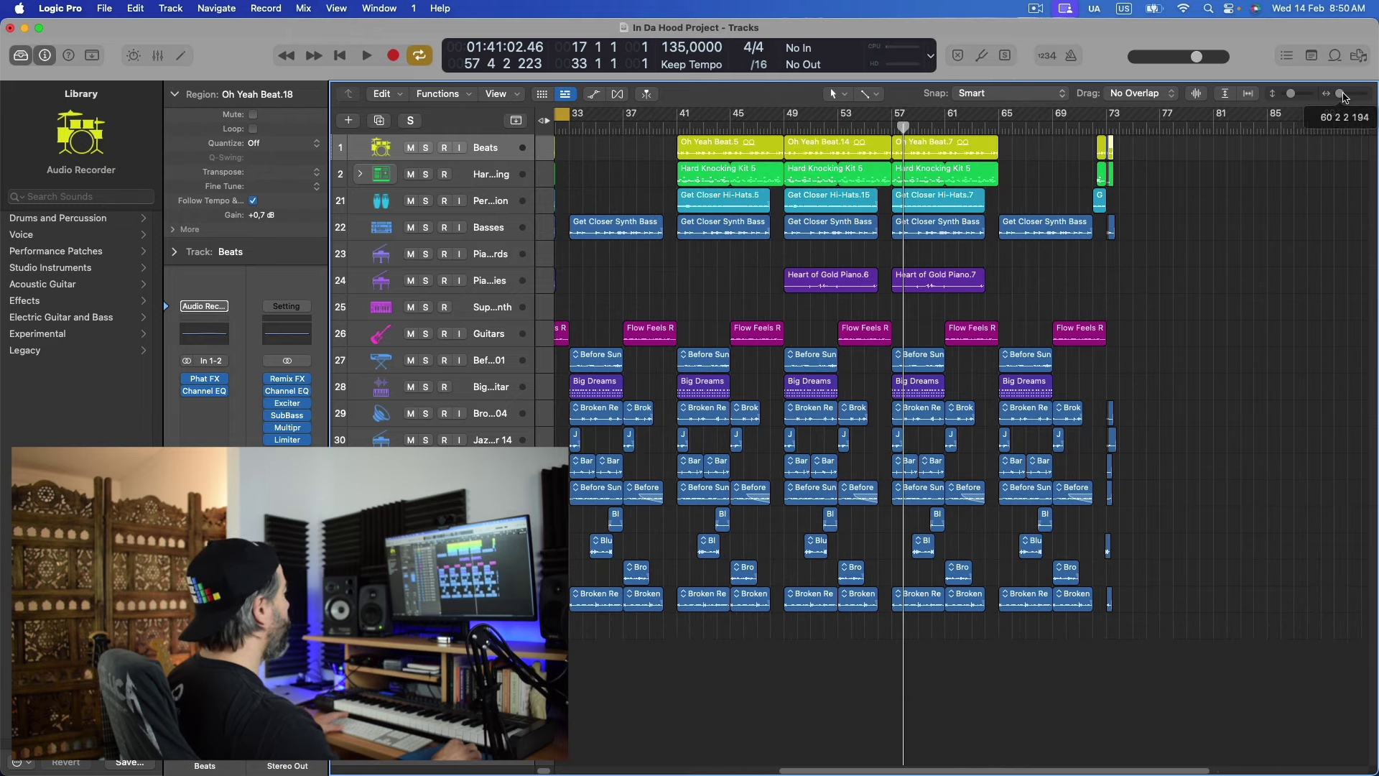
{"action": "left_click_drag", "start_coordinate": [997, 771], "coordinate": [823, 762]}
{"action": "left_click_drag", "start_coordinate": [901, 119], "coordinate": [886, 119]}
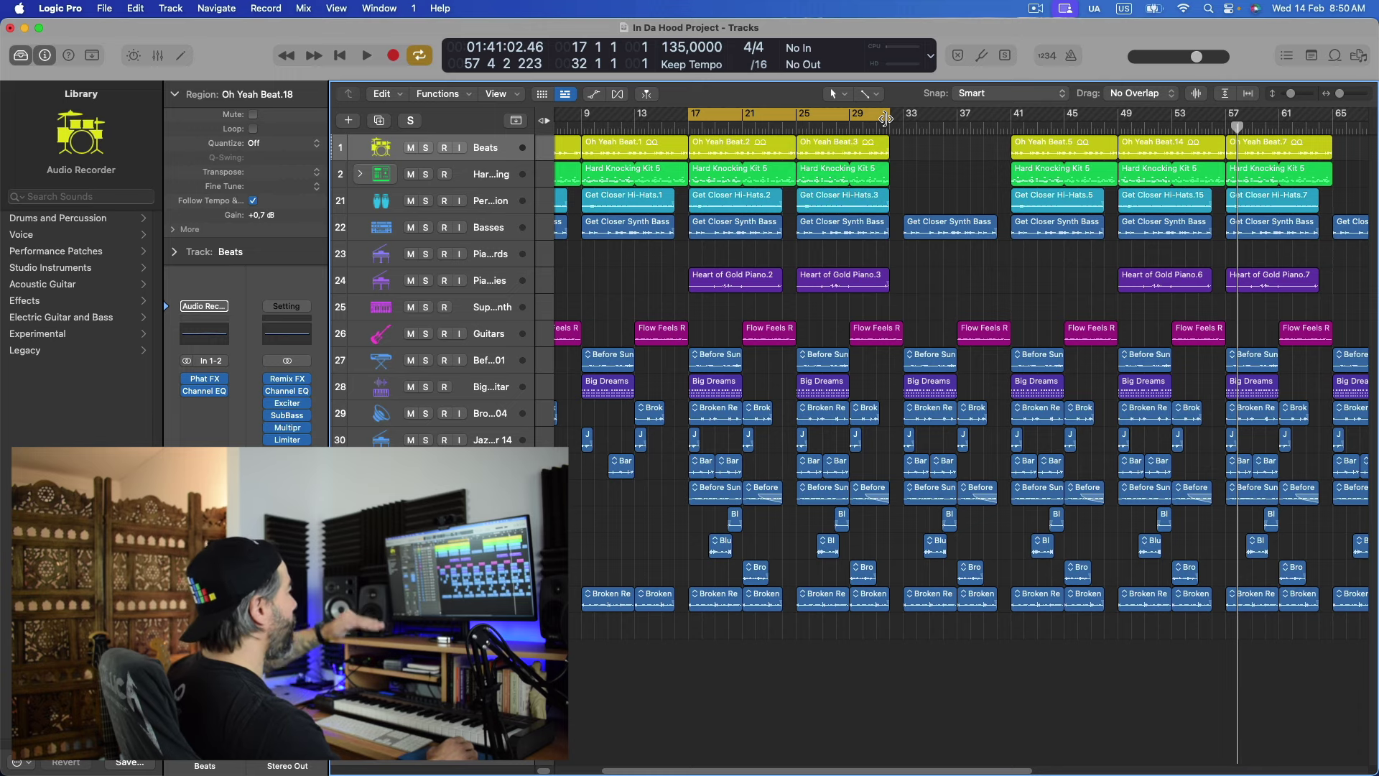
{"action": "left_click", "coordinate": [425, 147]}
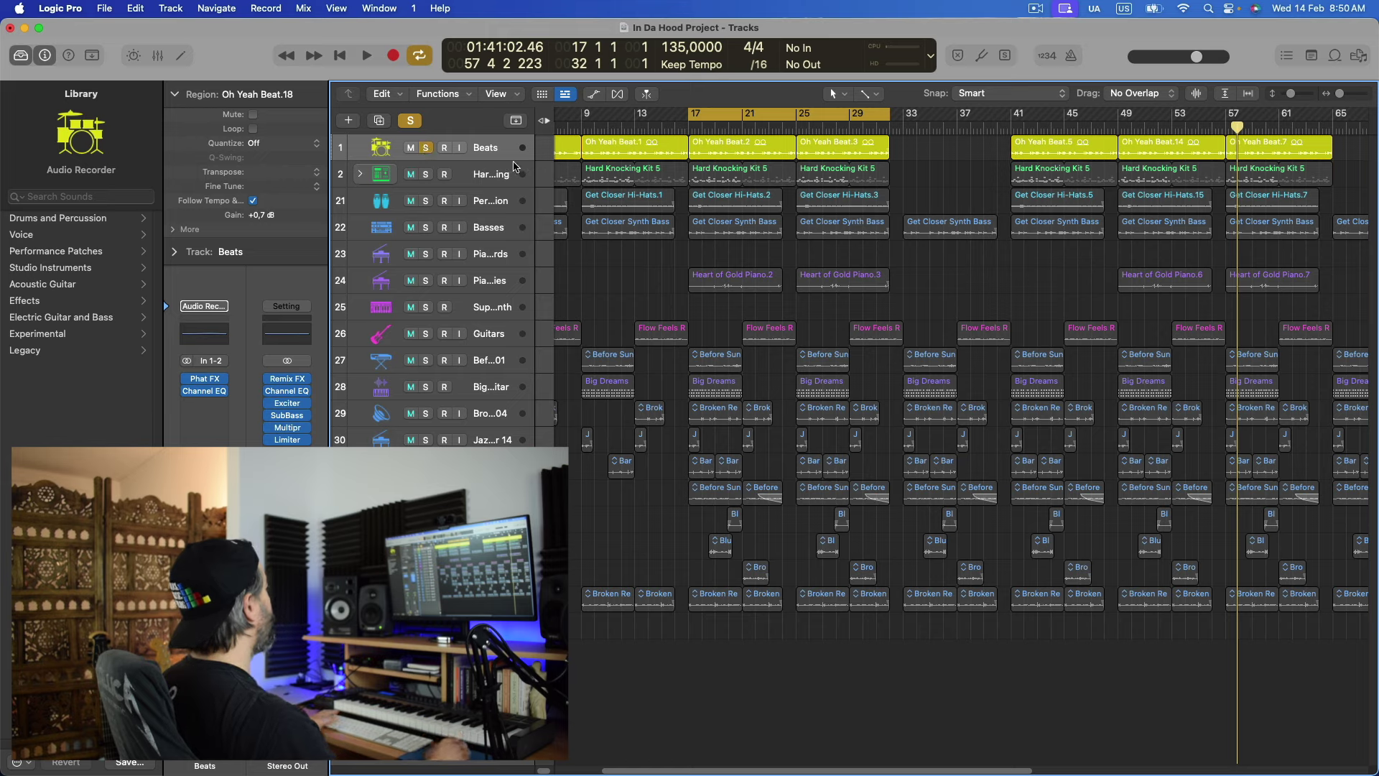
Play the bar 17 loop, then swap the solo from Beats to Hard Knocking and hear it alone
{"action": "key", "text": "space"}
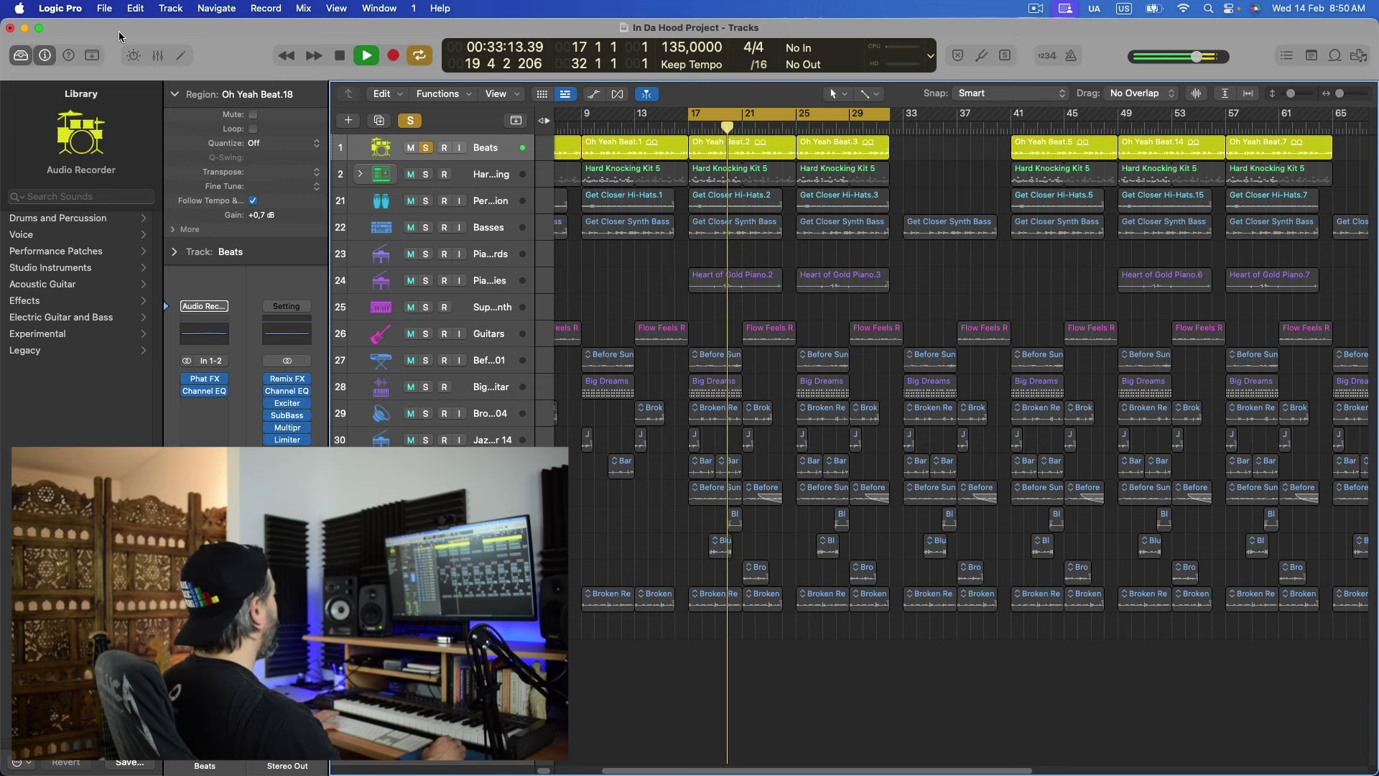
{"action": "left_click", "coordinate": [426, 147]}
{"action": "key", "text": "space"}
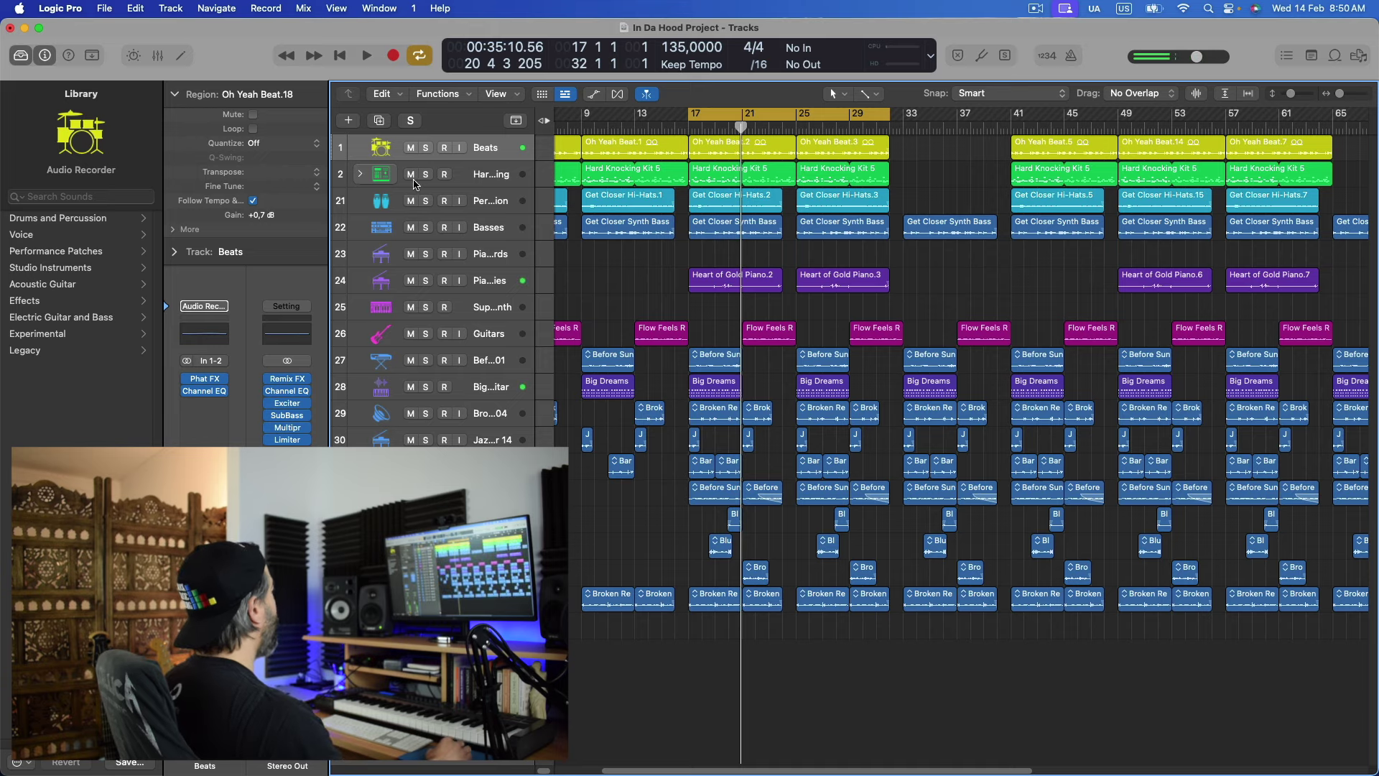
{"action": "left_click", "coordinate": [426, 175]}
{"action": "left_click", "coordinate": [453, 170]}
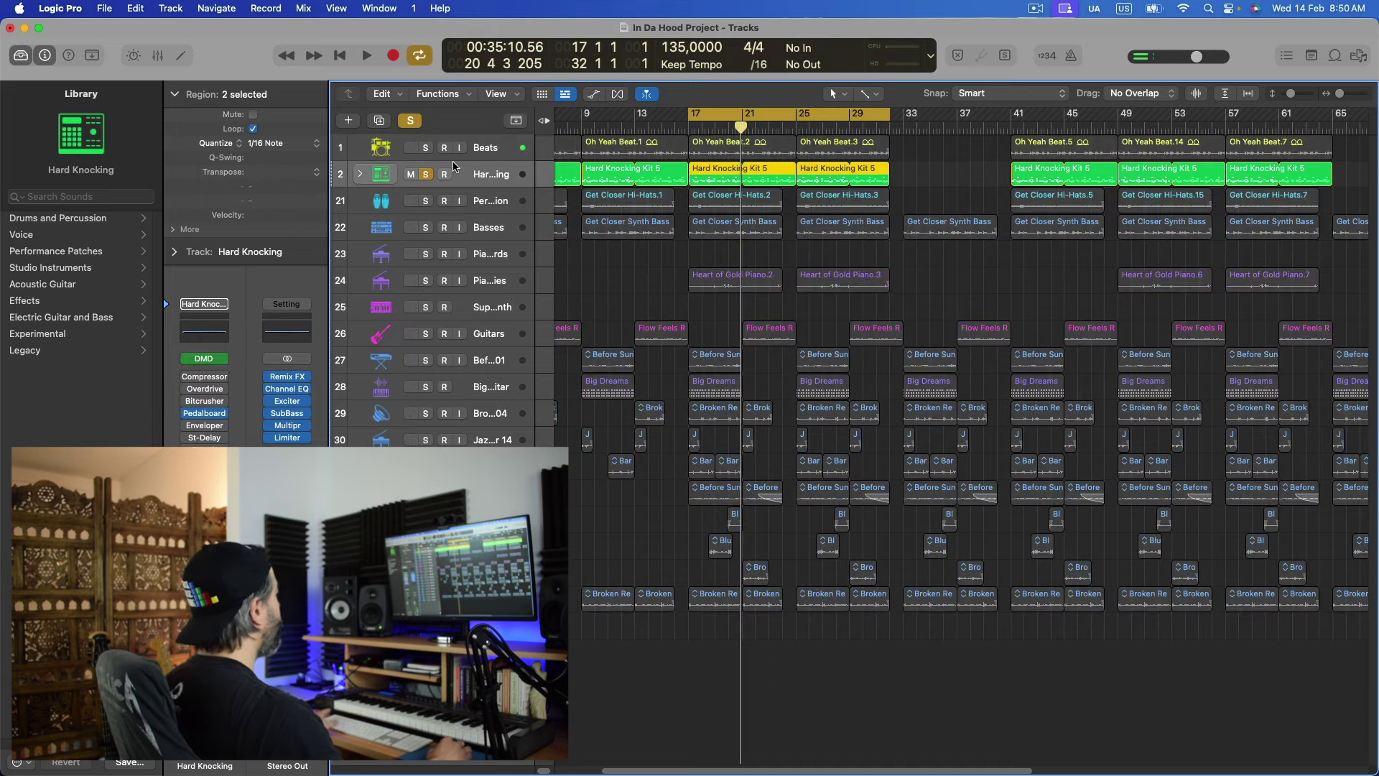
{"action": "key", "text": "space"}
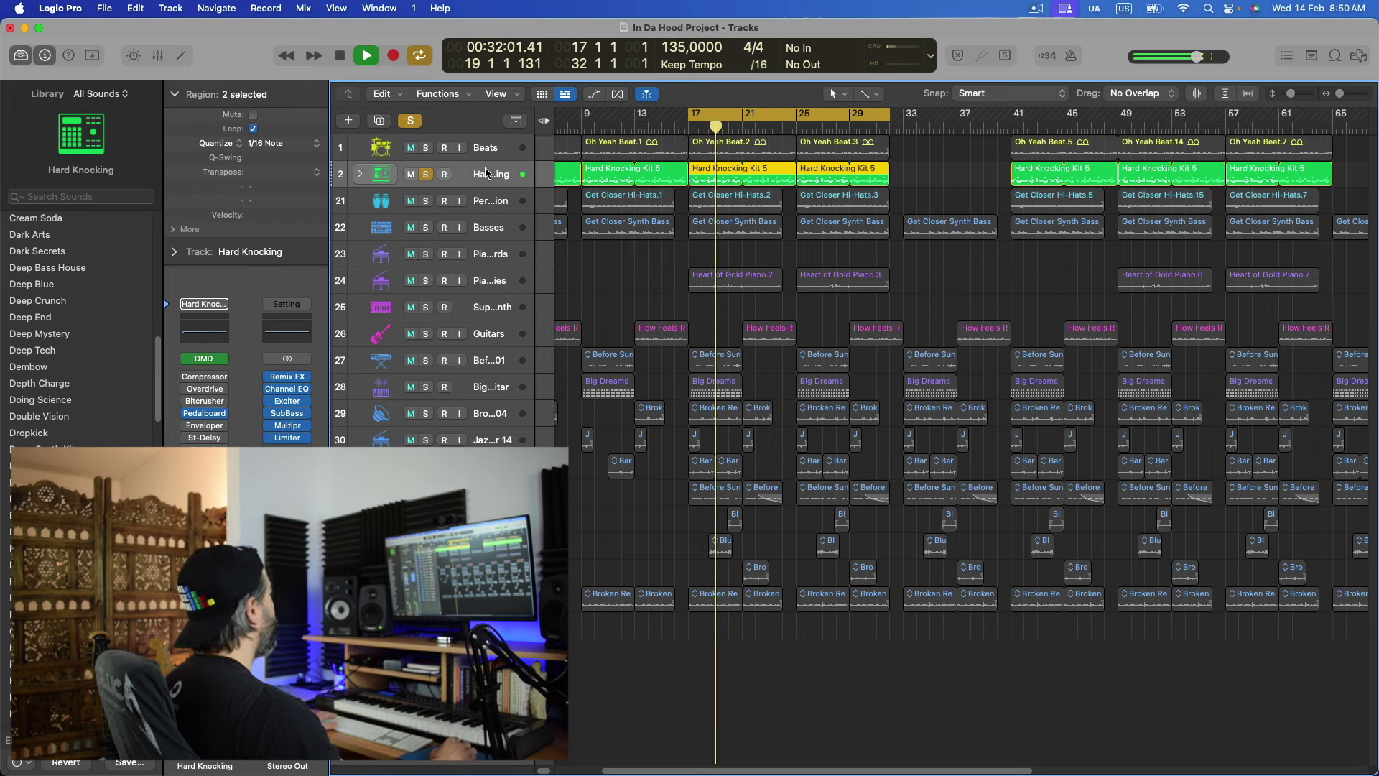
{"action": "key", "text": "space"}
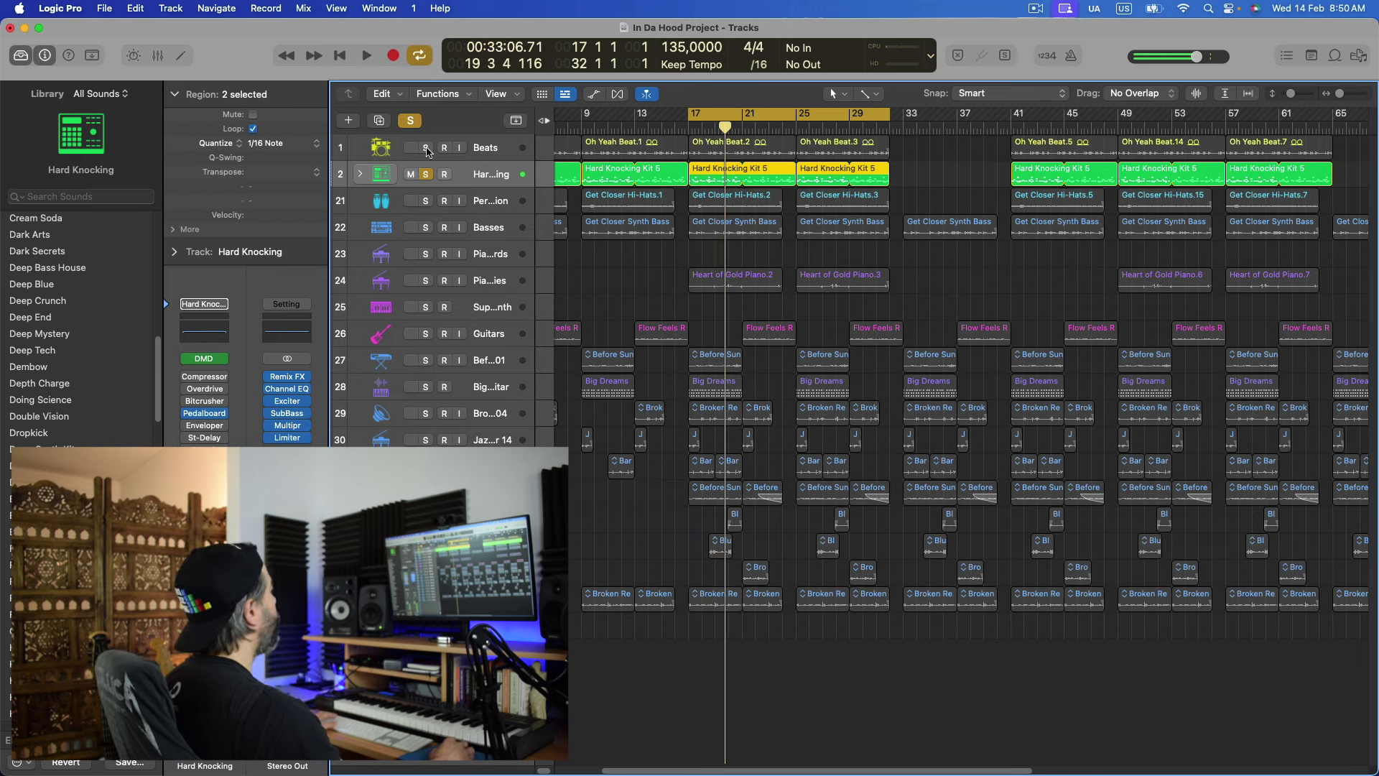
Solo Beats with Hard Knocking, play them together, then add the Percussion hi-hats solo
{"action": "left_click", "coordinate": [427, 149]}
{"action": "key", "text": "space"}
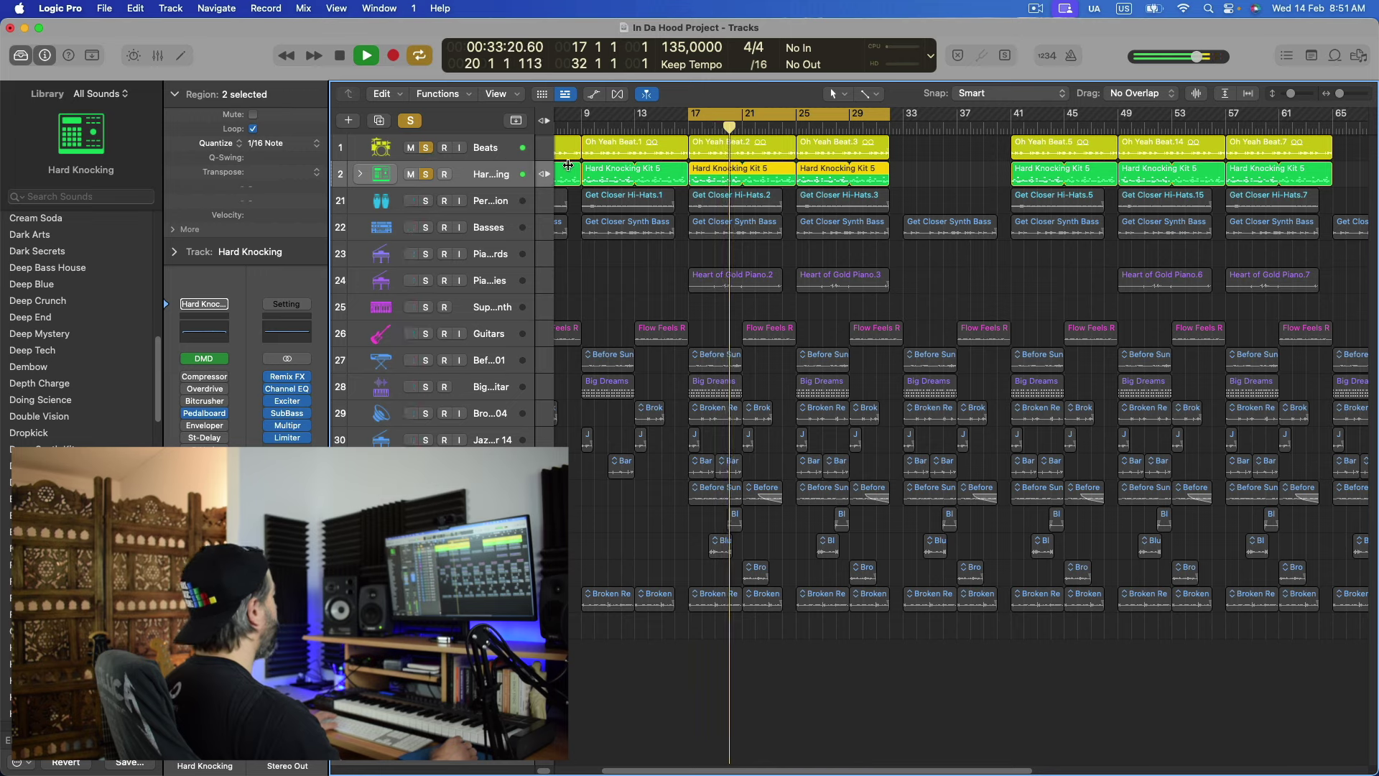
{"action": "key", "text": "space"}
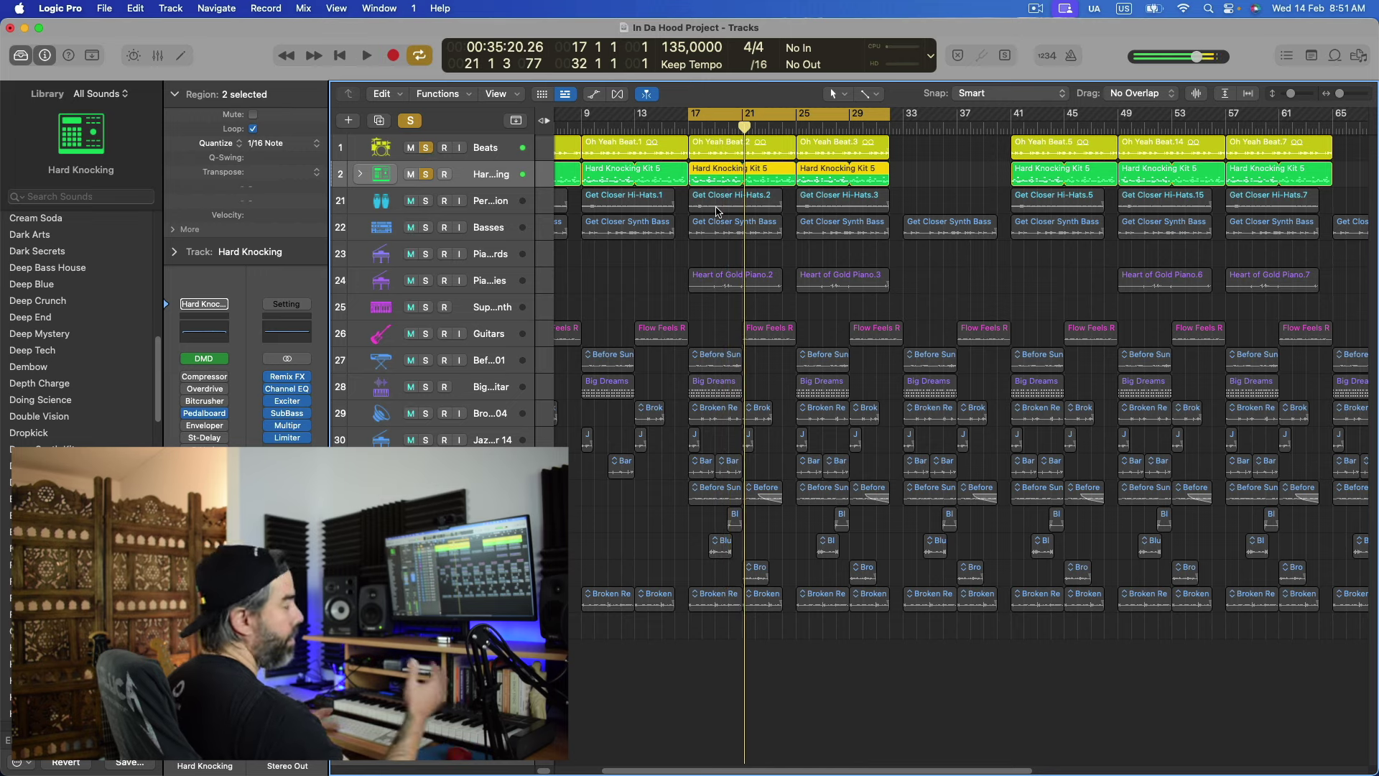
{"action": "left_click", "coordinate": [427, 204]}
During playback, drop and restore the Beats and Hard Knocking solos to hear them drop out
{"action": "key", "text": "space"}
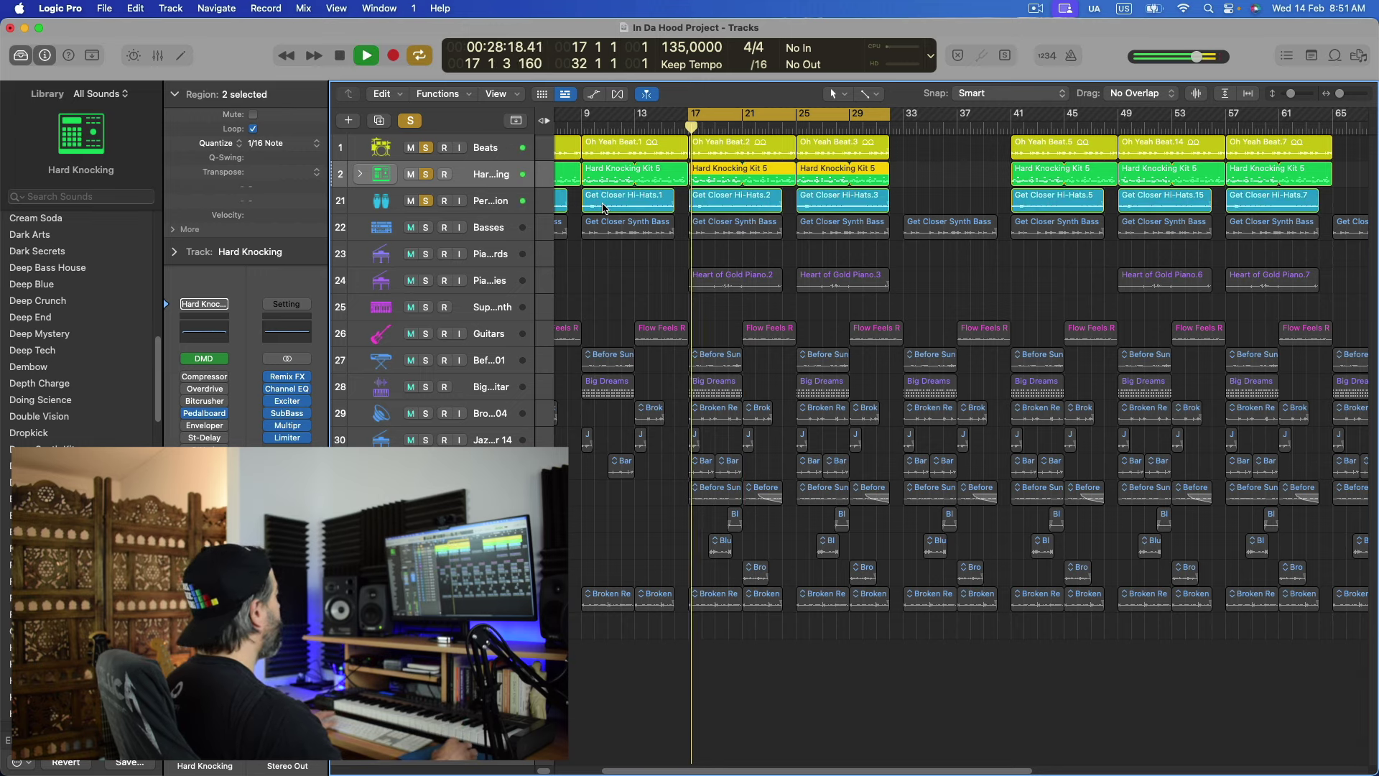
{"action": "left_click", "coordinate": [426, 174]}
{"action": "left_click", "coordinate": [426, 148]}
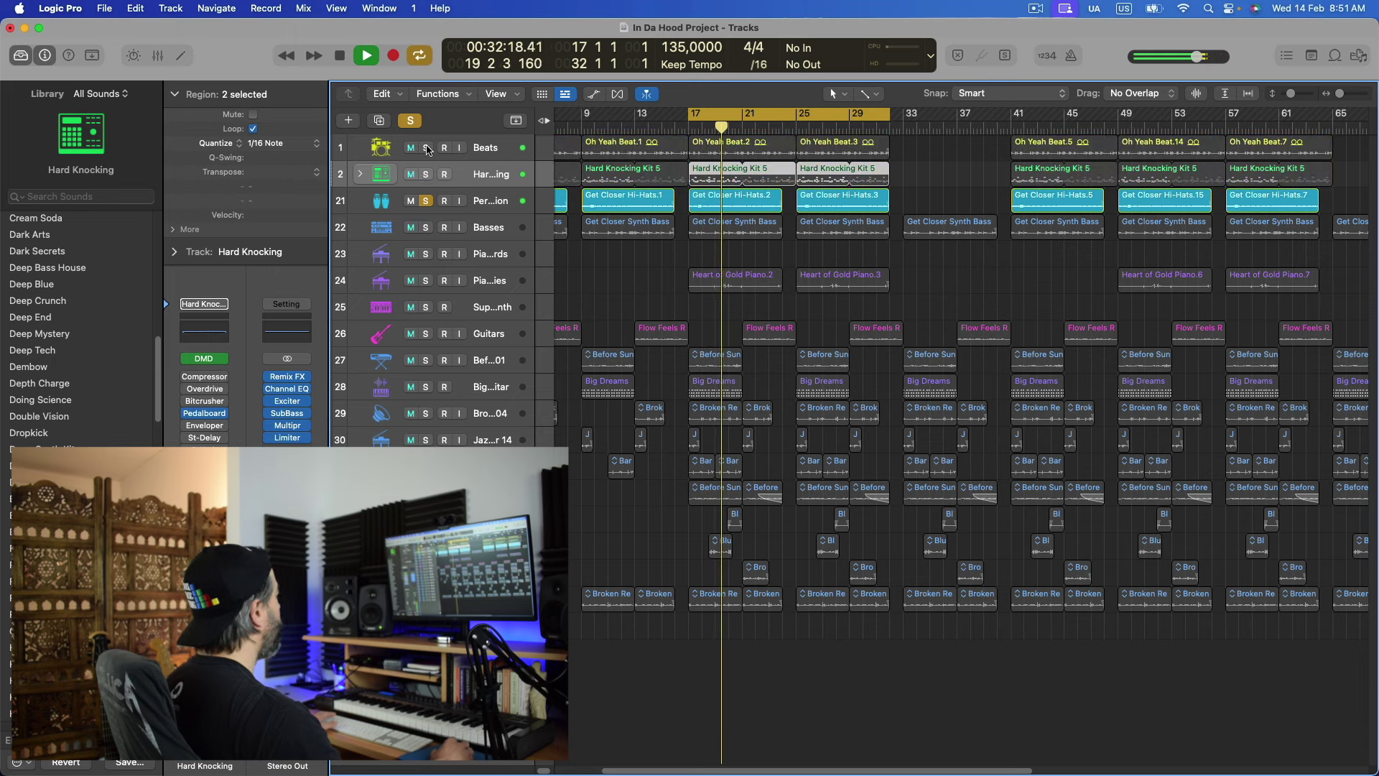
{"action": "left_click", "coordinate": [427, 148]}
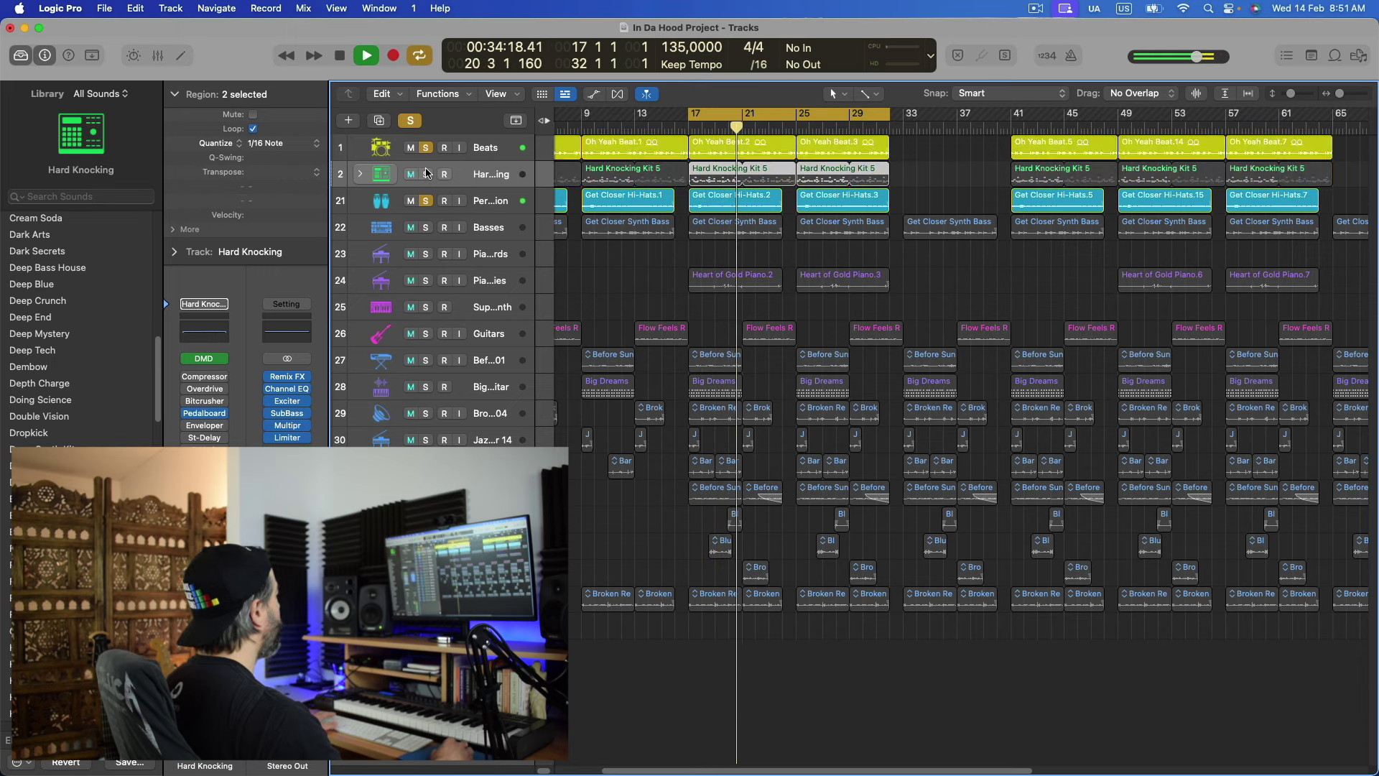
{"action": "left_click", "coordinate": [426, 174]}
{"action": "key", "text": "space"}
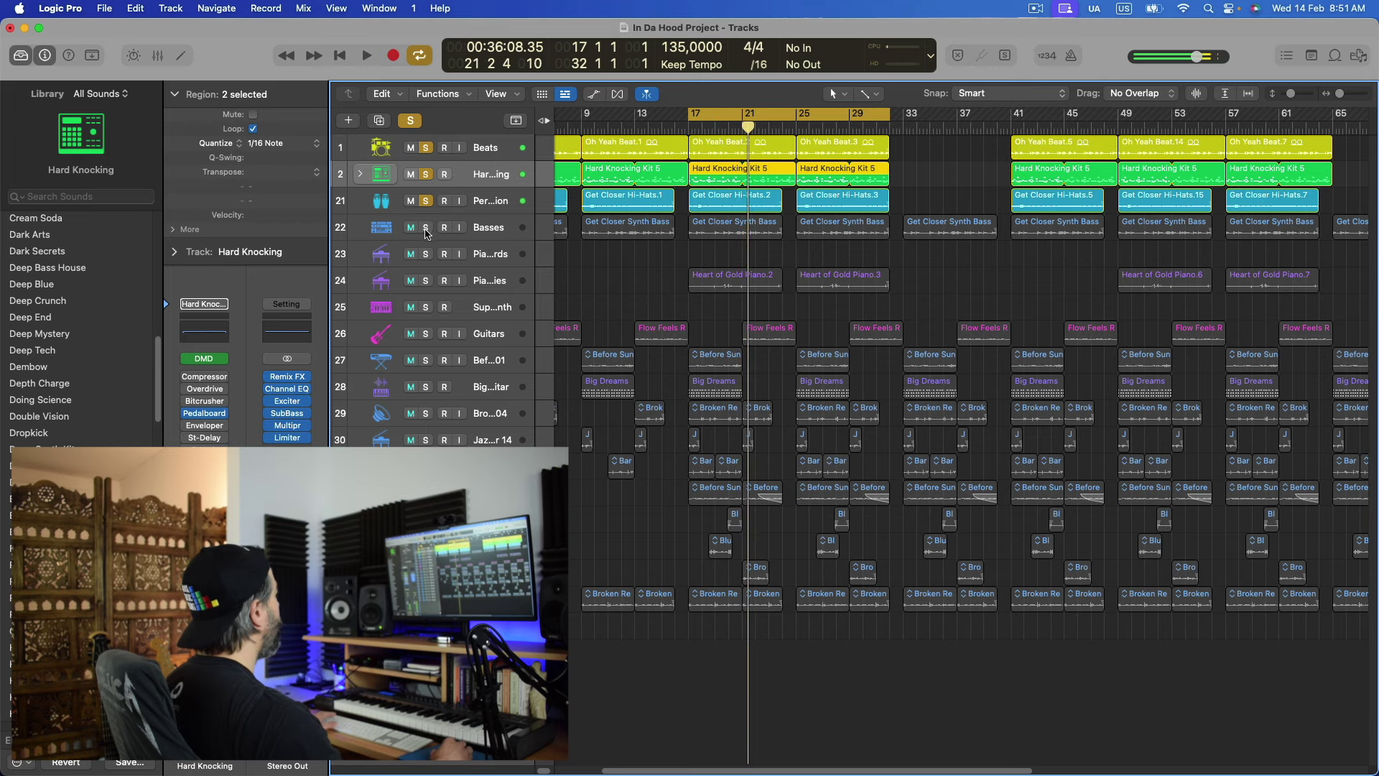
Solo track 22 Basses and audition the four-layer loop from bar 17, stopping at bar 21
{"action": "left_click", "coordinate": [426, 227]}
{"action": "key", "text": "space"}
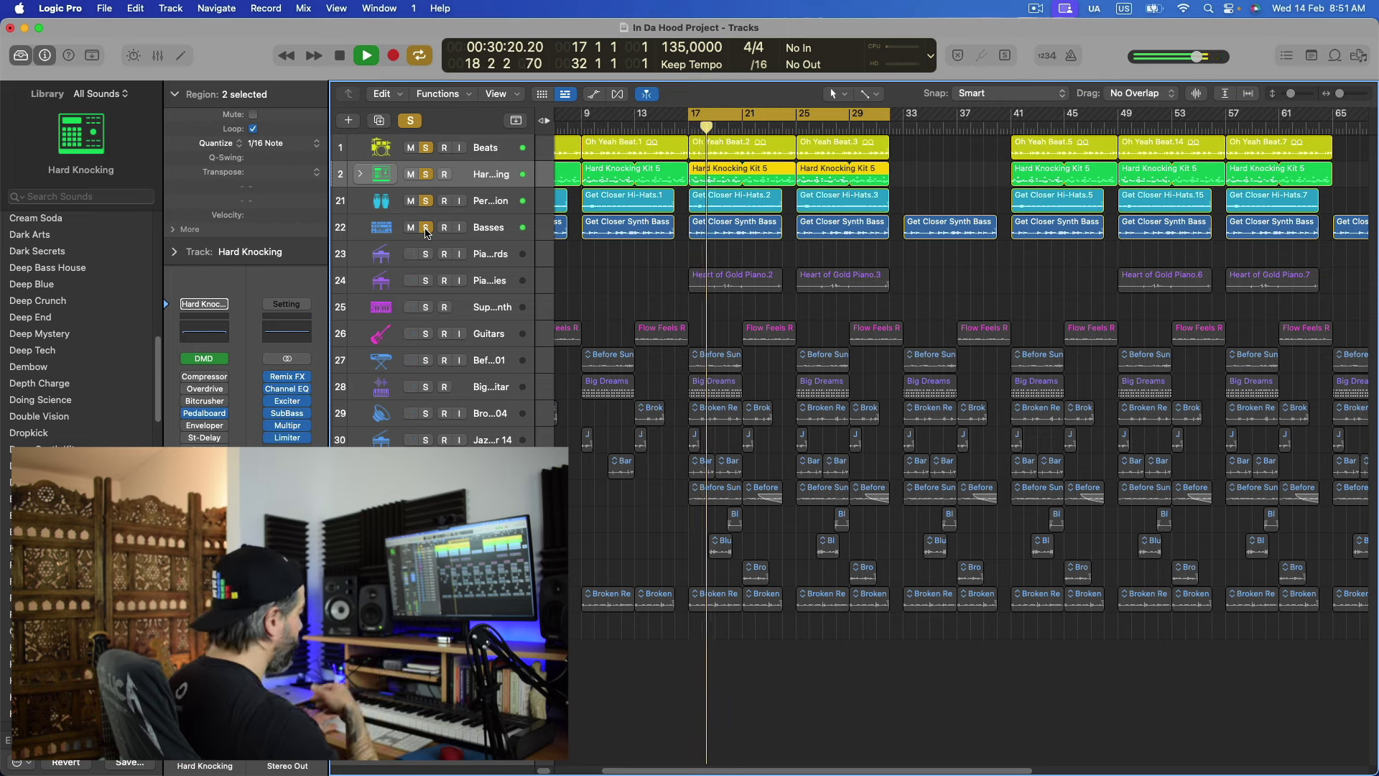
{"action": "key", "text": "space"}
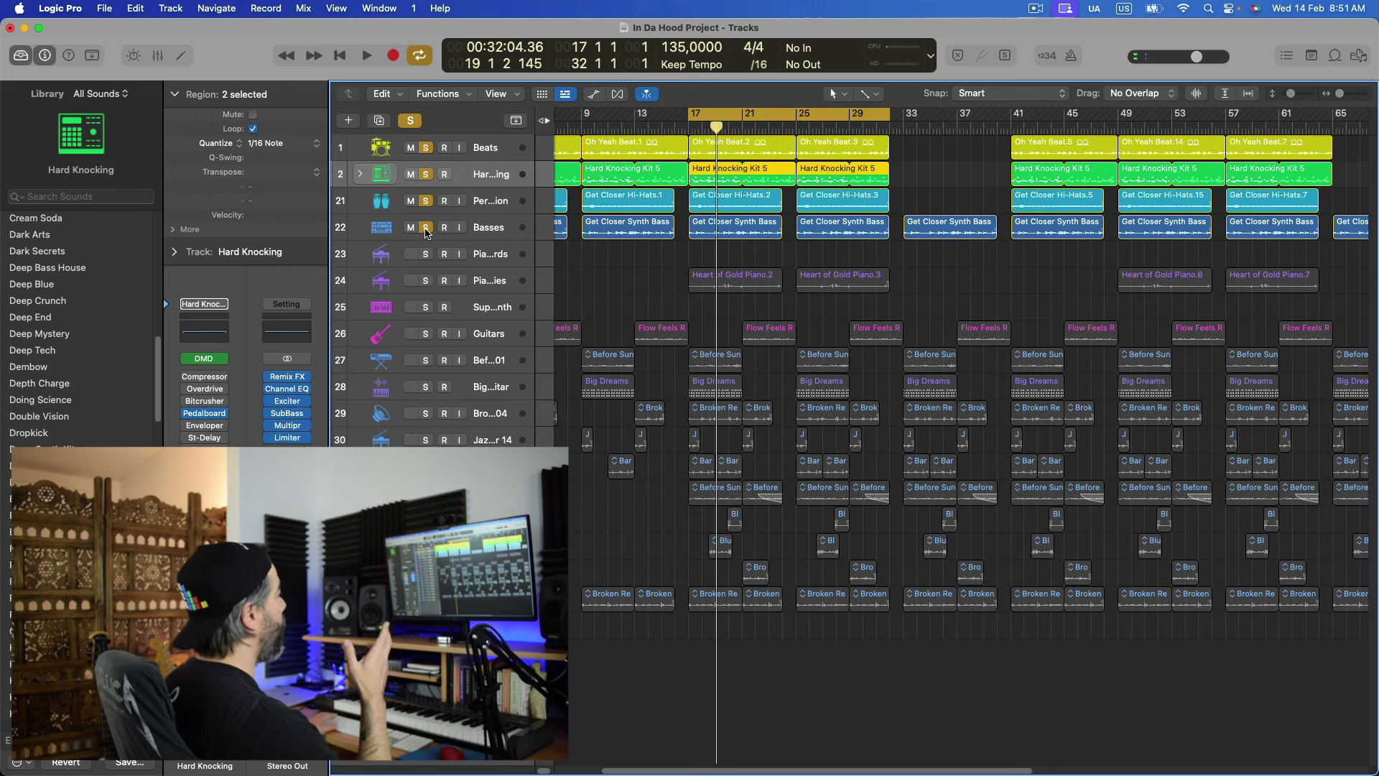
{"action": "key", "text": "ctrl+alt+super+m"}
{"action": "key", "text": "space"}
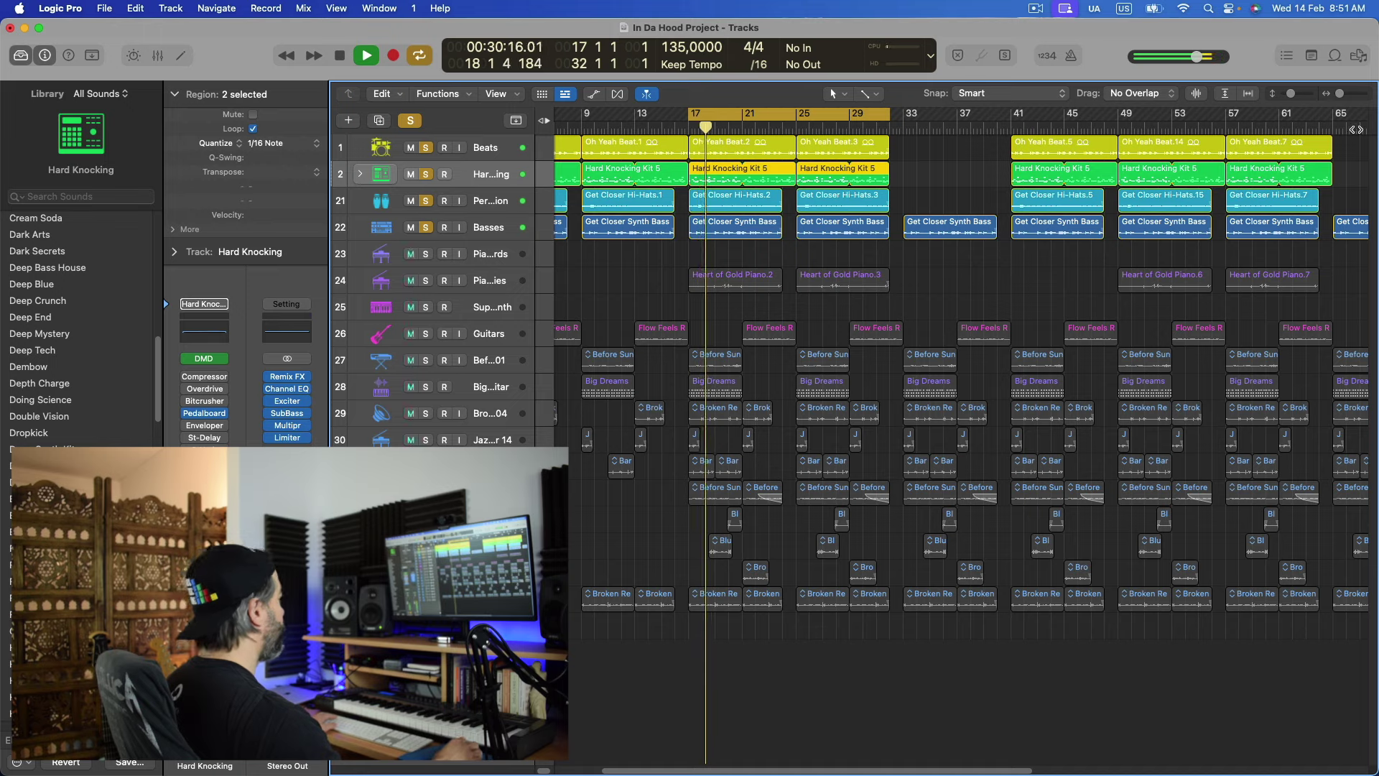
{"action": "left_click_drag", "start_coordinate": [1340, 93], "coordinate": [1342, 97]}
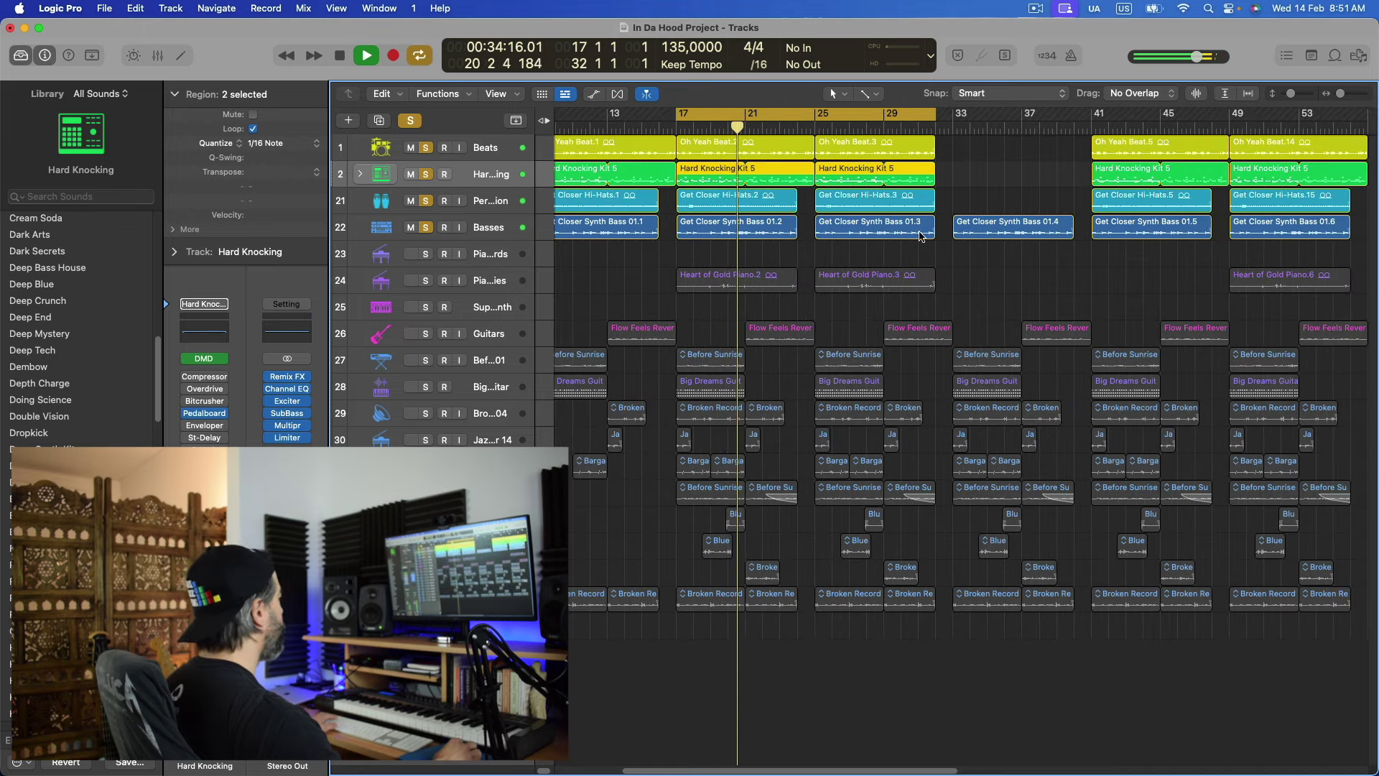
{"action": "key", "text": "space"}
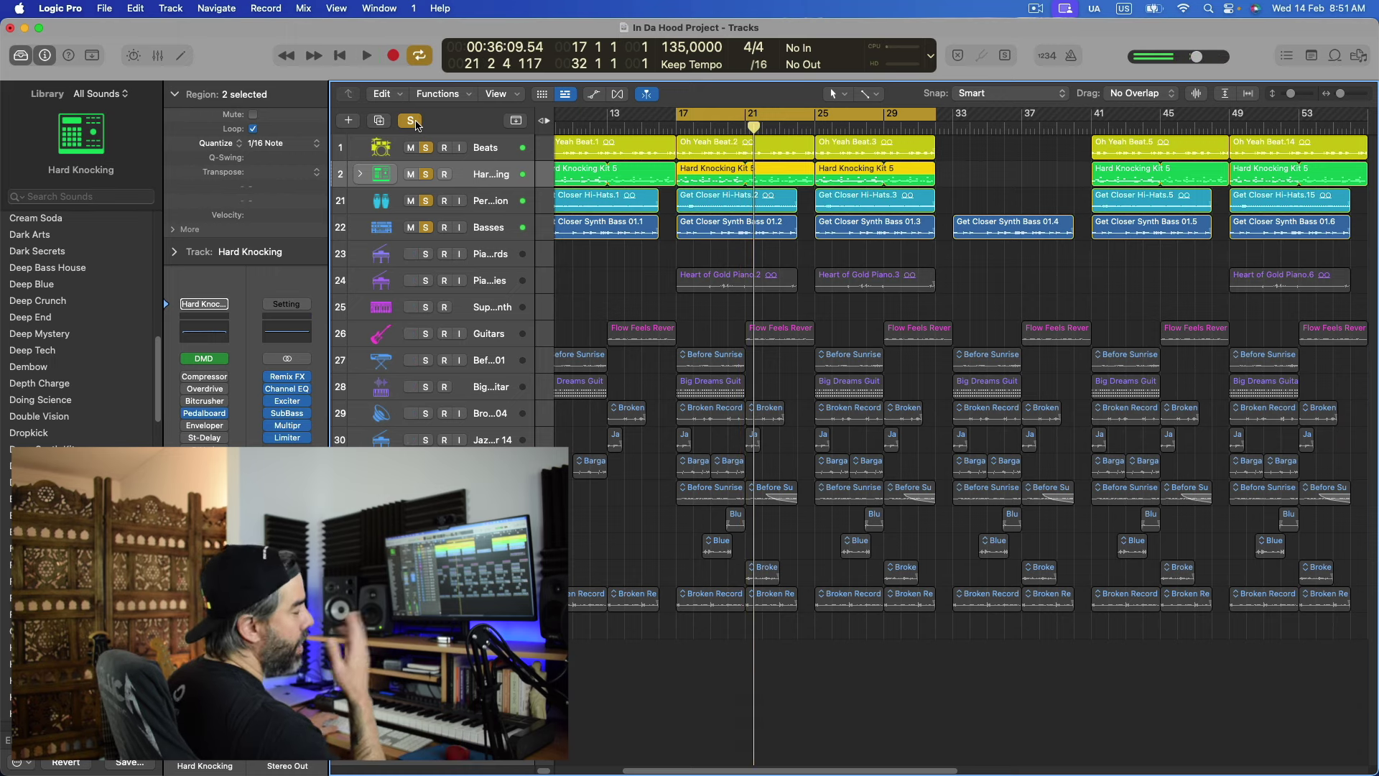
{"action": "left_click", "coordinate": [411, 121]}
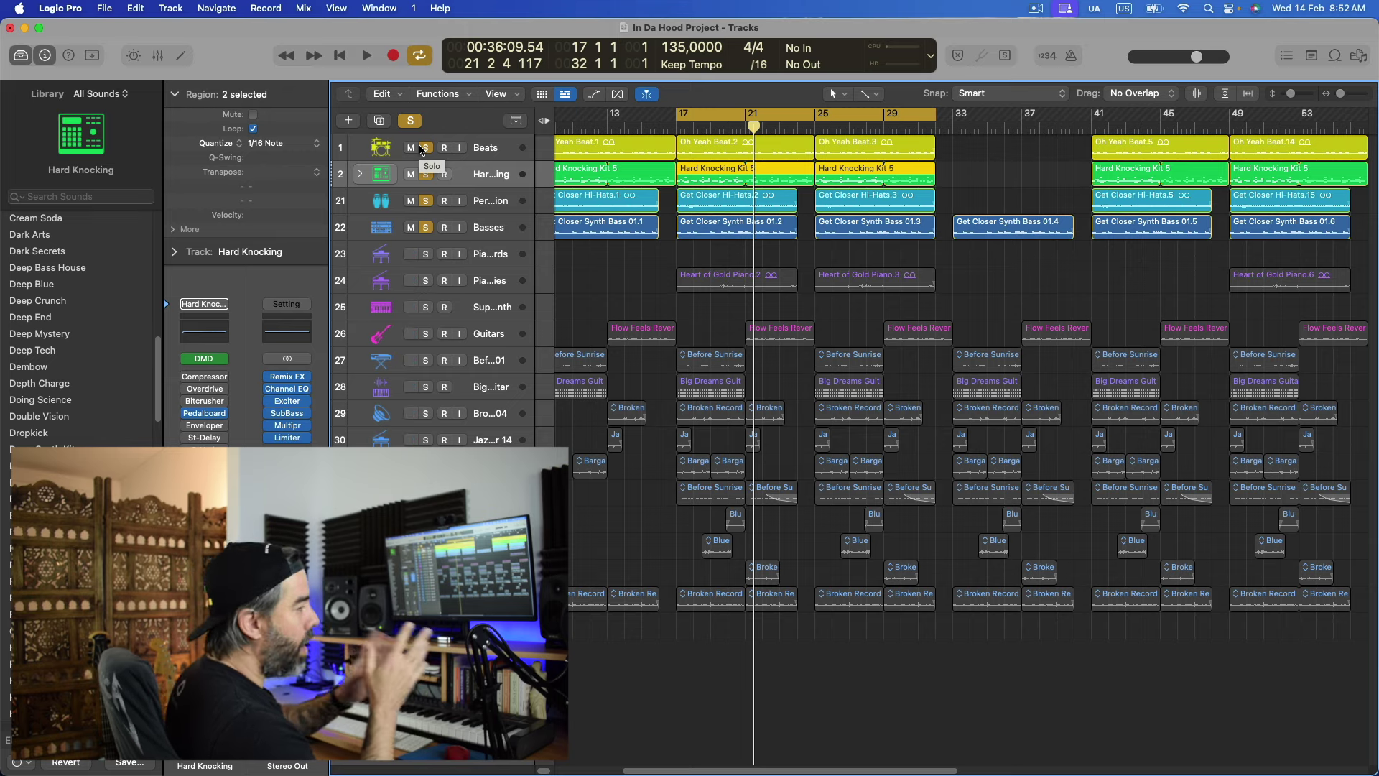
{"action": "double_click", "coordinate": [712, 169]}
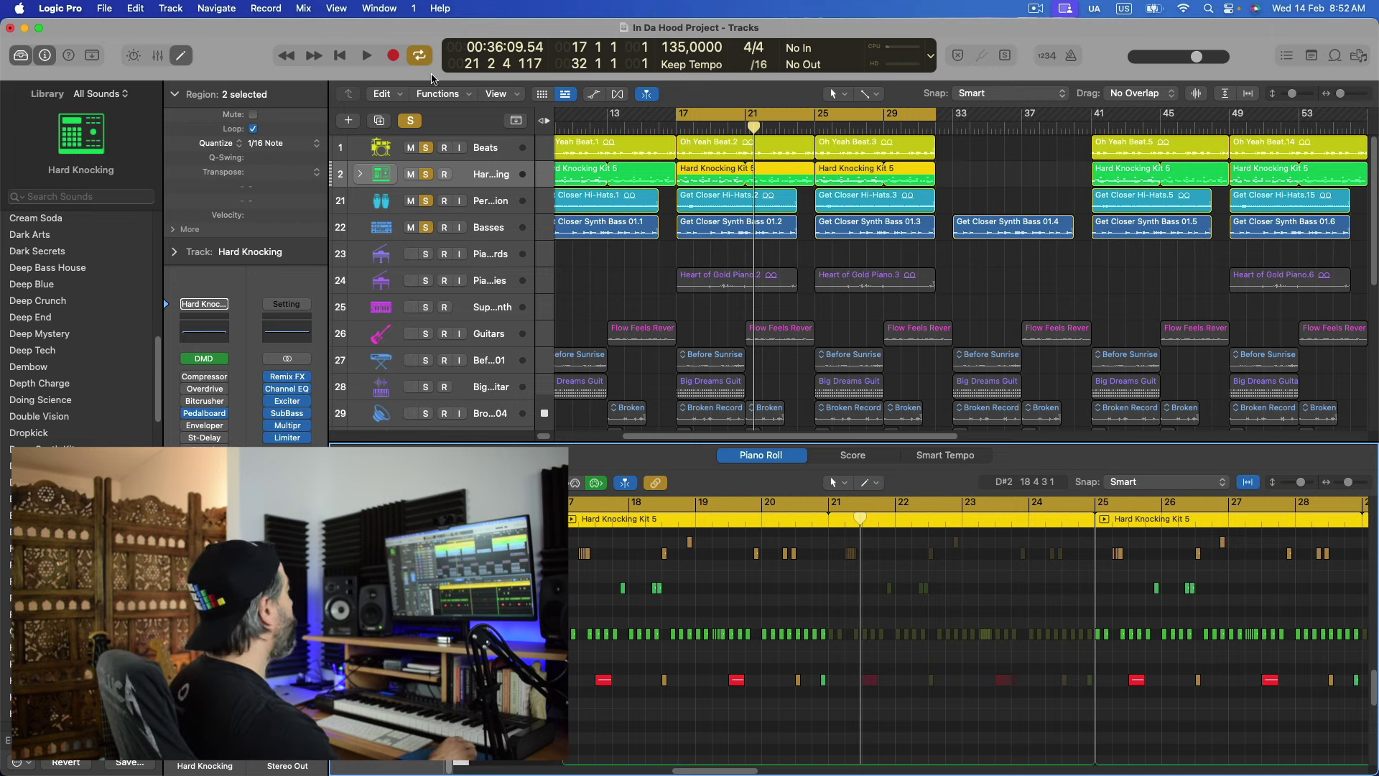
{"action": "left_click", "coordinate": [183, 57]}
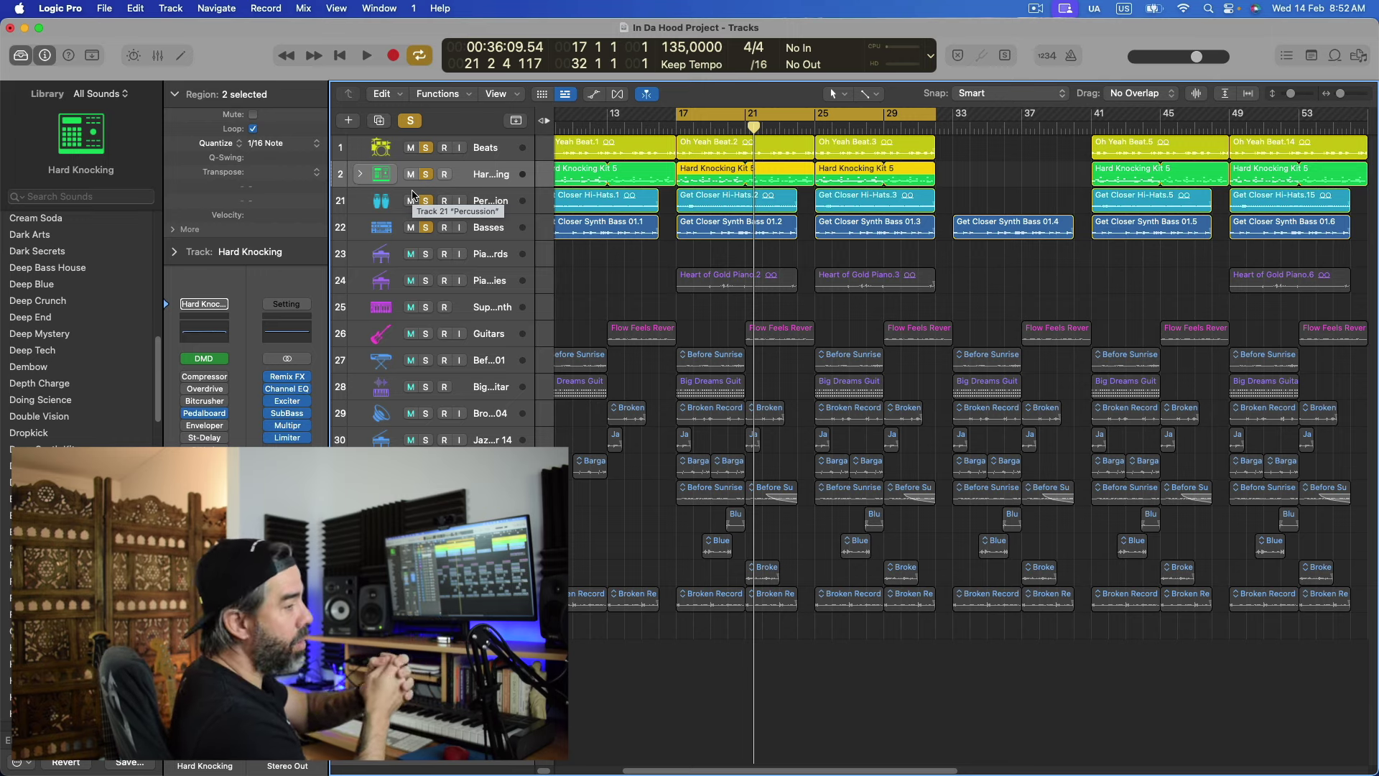
{"action": "left_click", "coordinate": [426, 281]}
Hear Piano Melodies soloed alone from bar 17, then clear all solos
{"action": "left_click", "coordinate": [501, 285]}
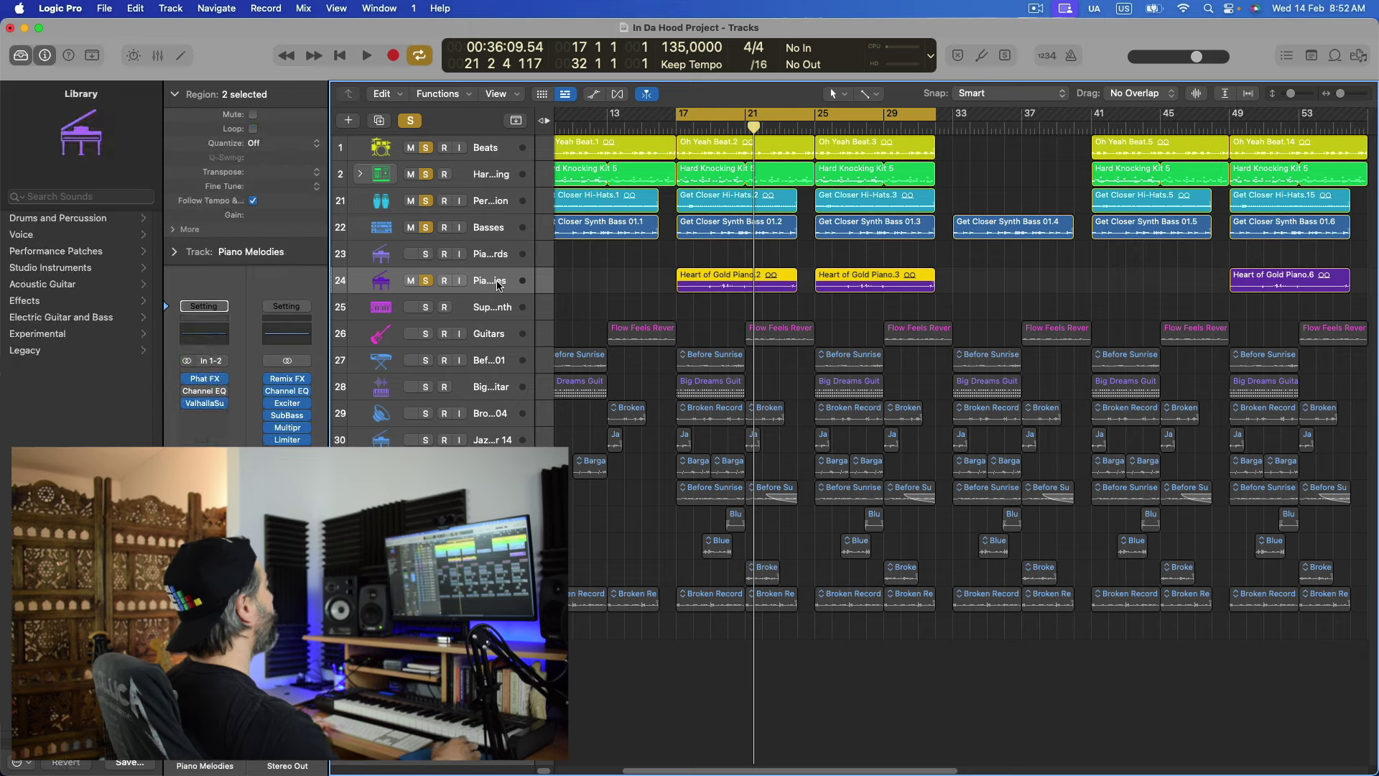
{"action": "key", "text": "space"}
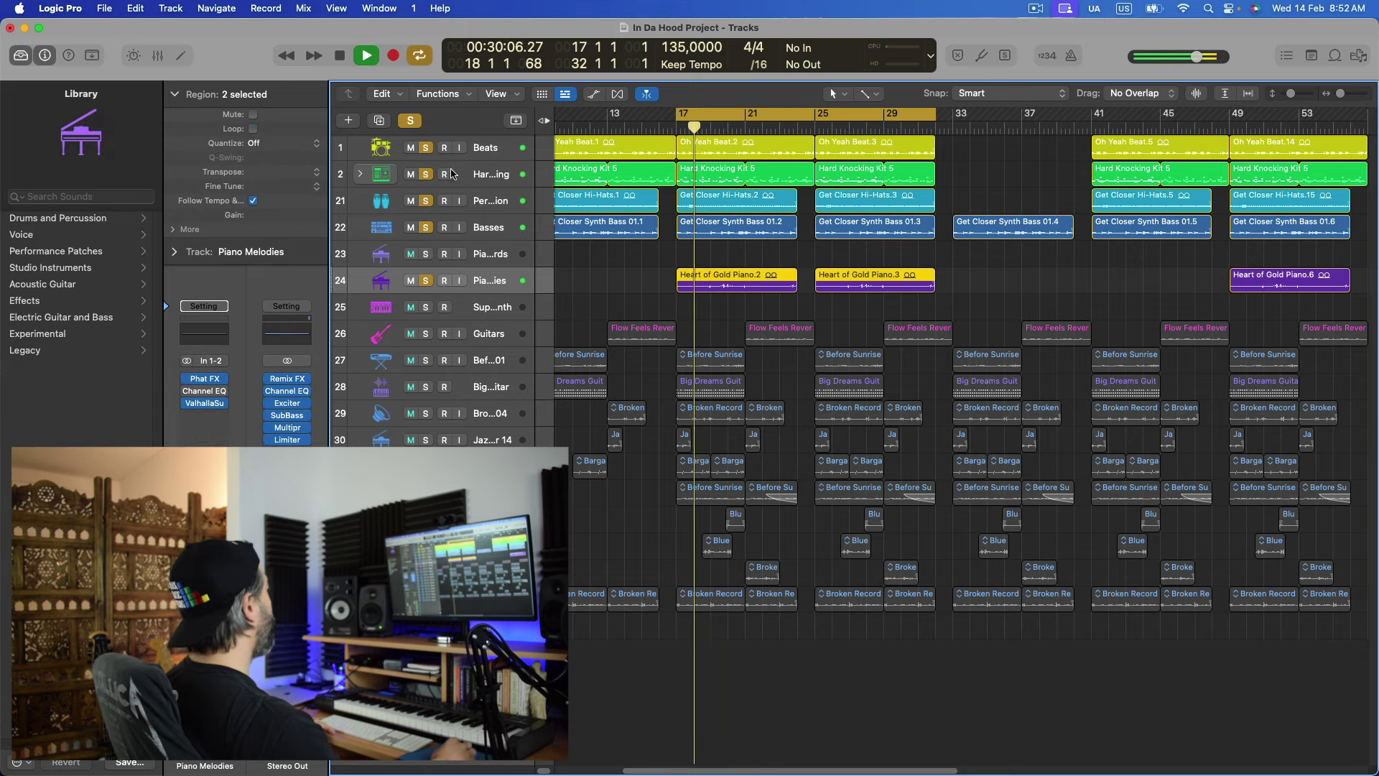
{"action": "key", "text": "space"}
{"action": "left_click", "coordinate": [426, 283], "text": "alt"}
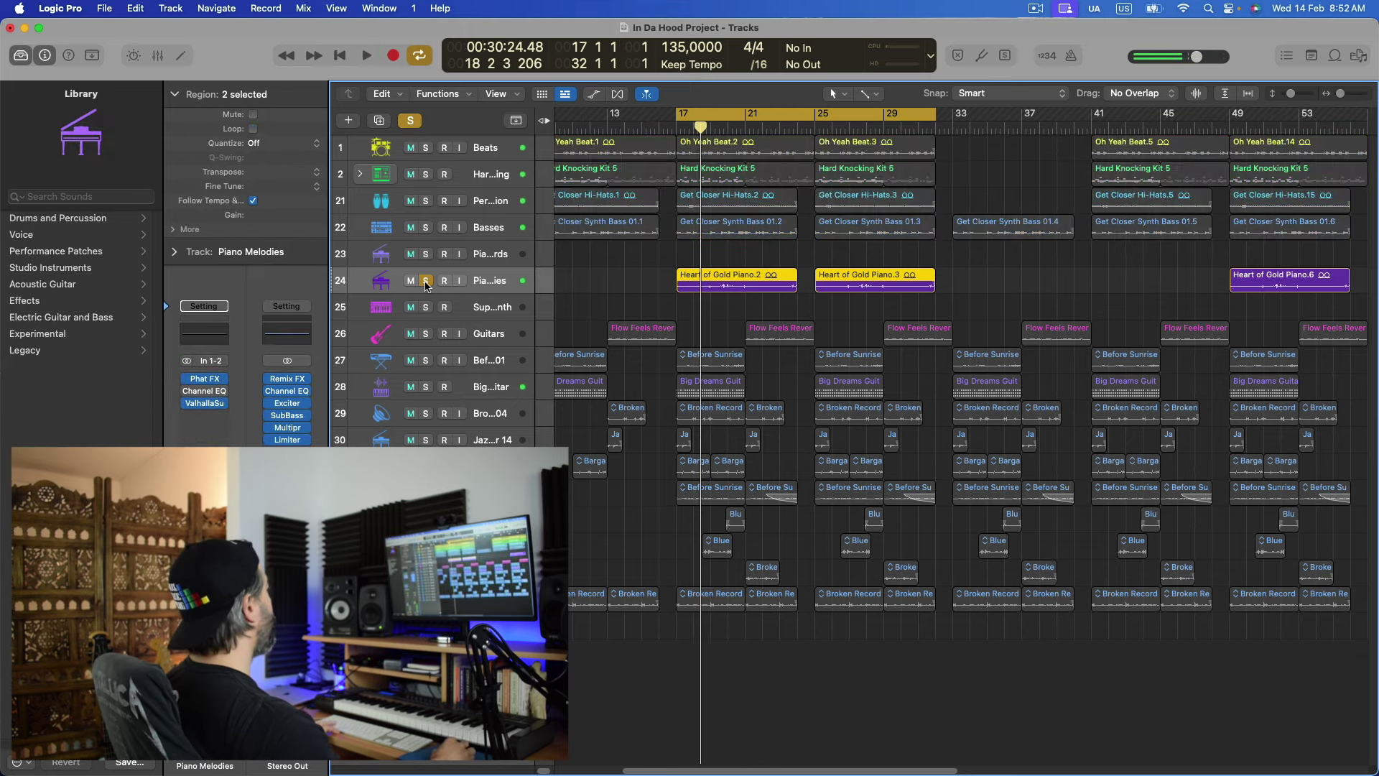
{"action": "key", "text": "space"}
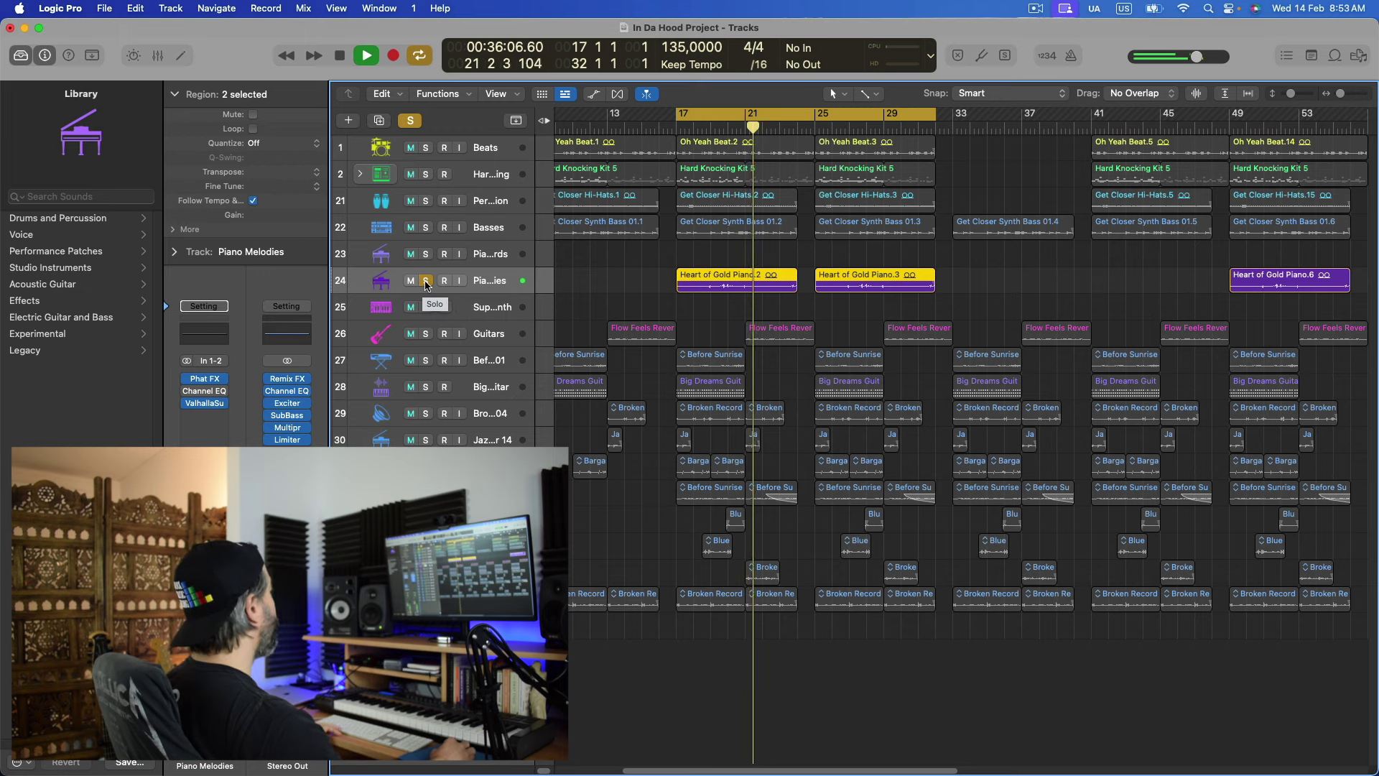
{"action": "key", "text": "space"}
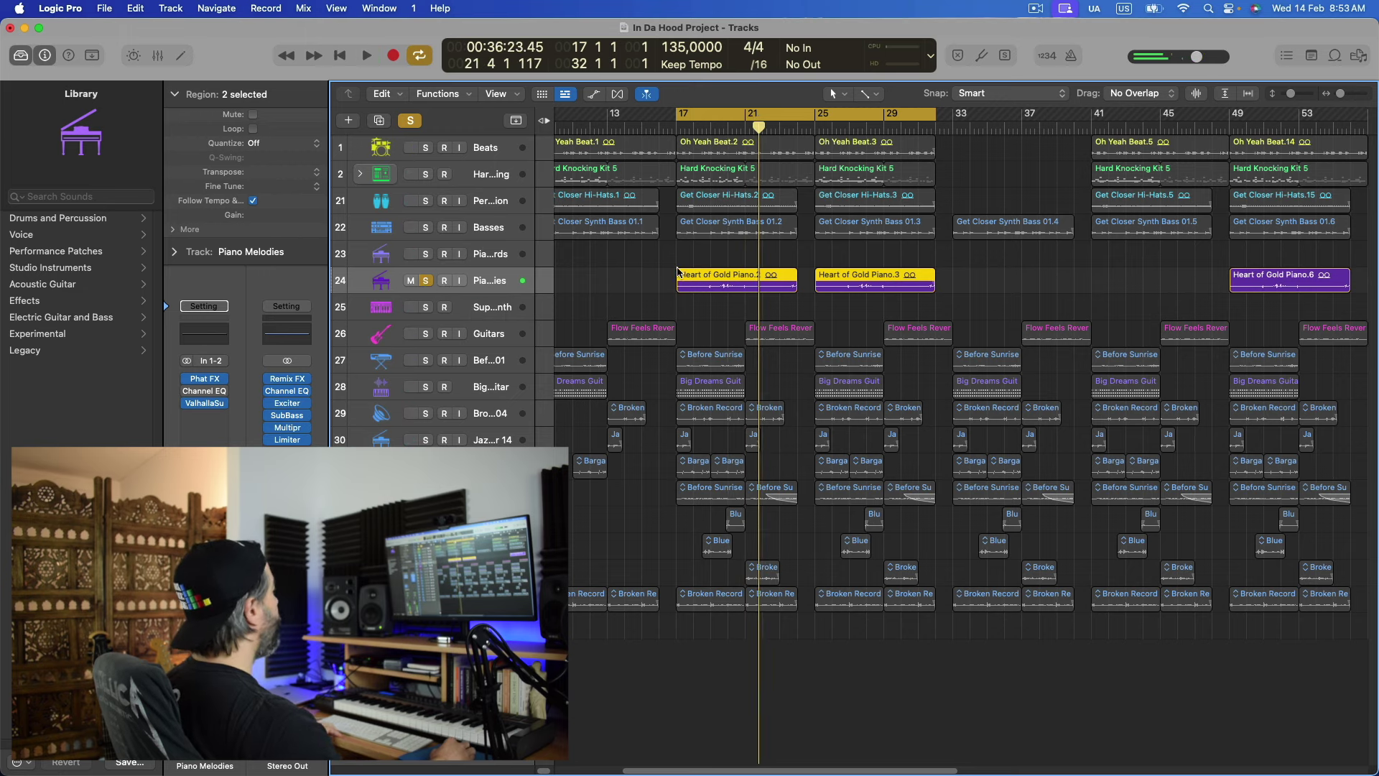
{"action": "left_click", "coordinate": [412, 121]}
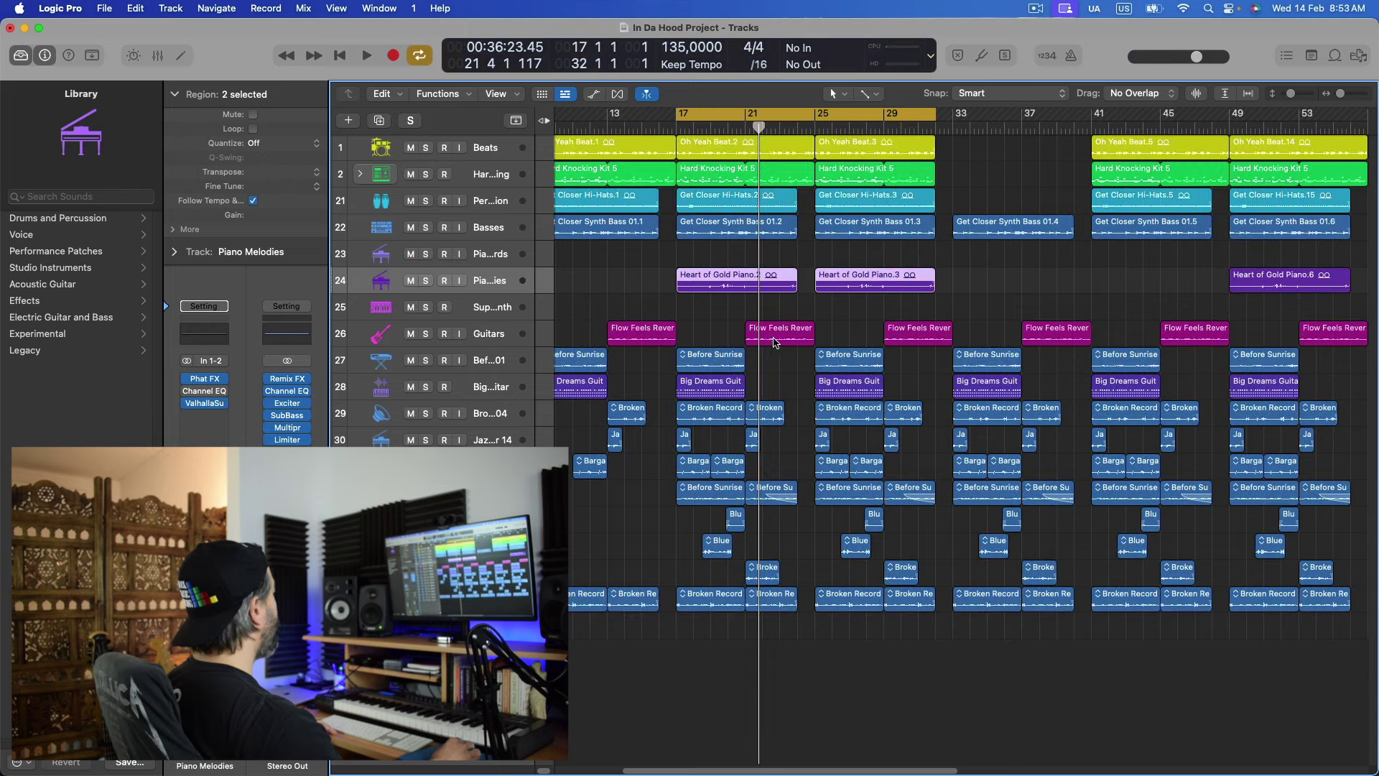
Solo Guitars, audition it with the cycle starting at bar 21, then return the cycle start to bar 17
{"action": "left_click", "coordinate": [425, 334]}
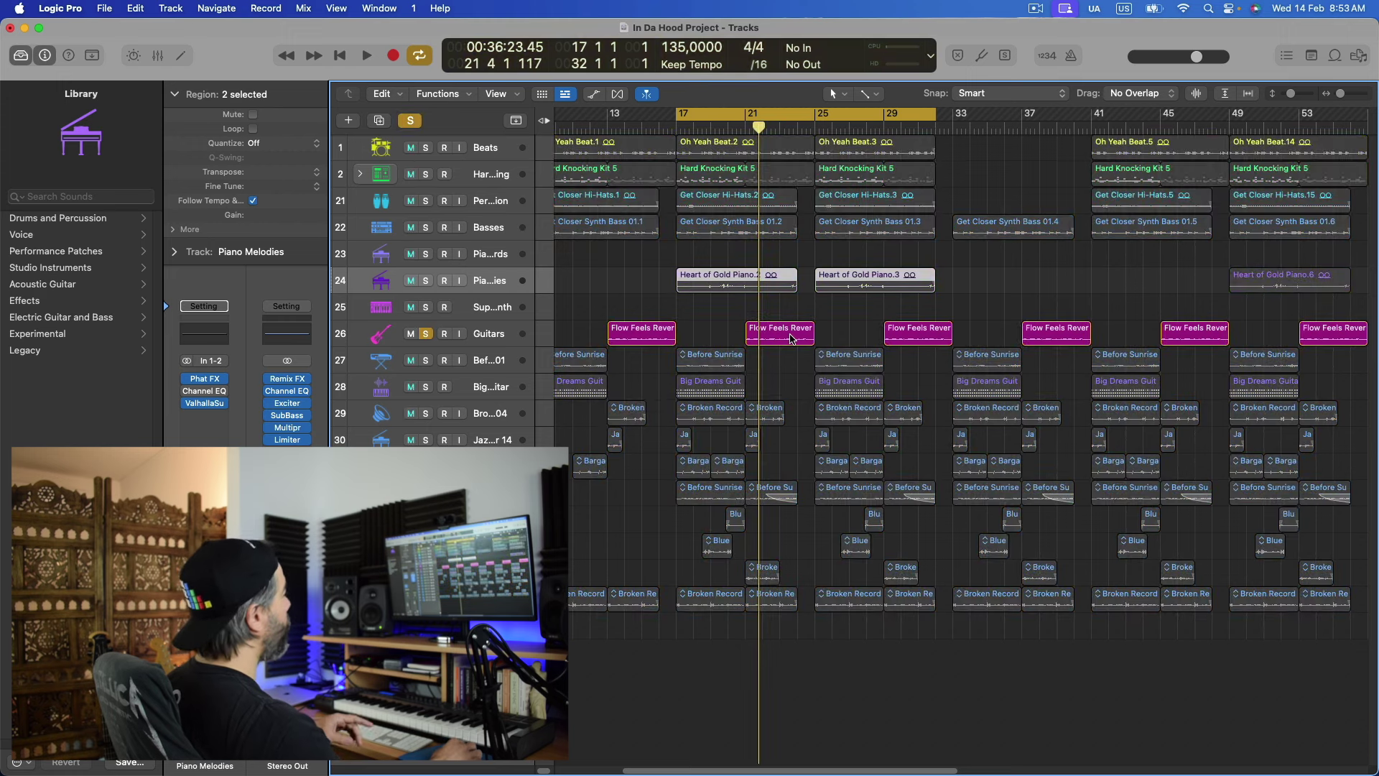
{"action": "left_click_drag", "start_coordinate": [681, 115], "coordinate": [747, 115]}
{"action": "key", "text": "space"}
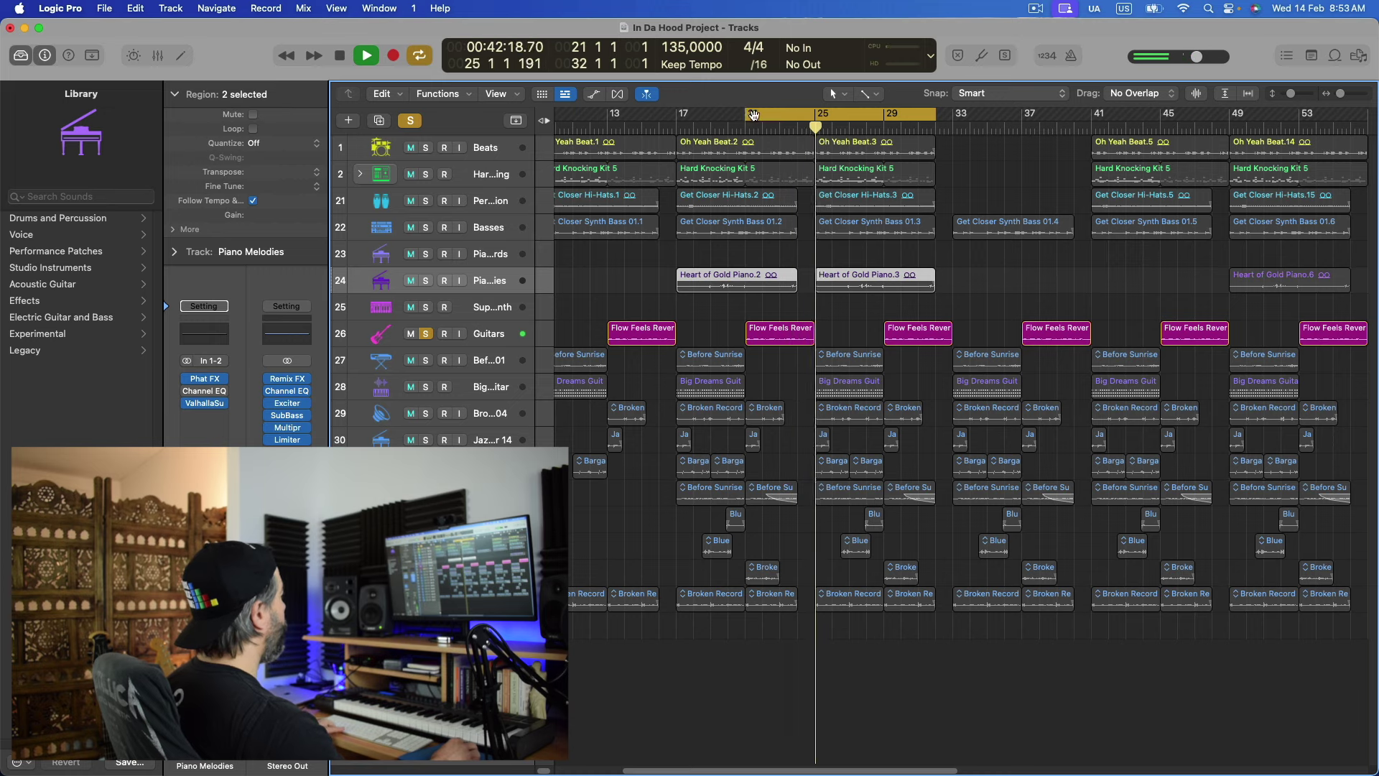
{"action": "key", "text": "space"}
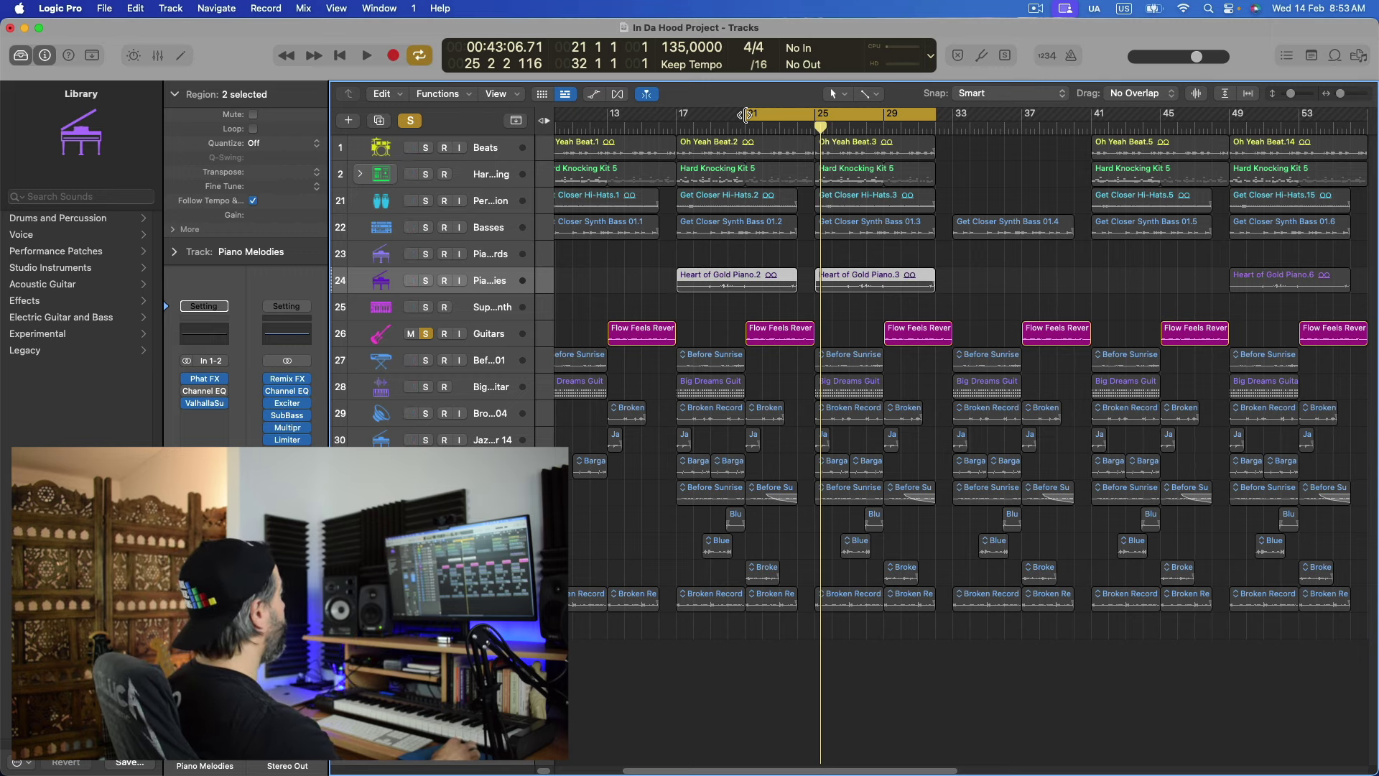
{"action": "left_click_drag", "start_coordinate": [746, 115], "coordinate": [677, 117]}
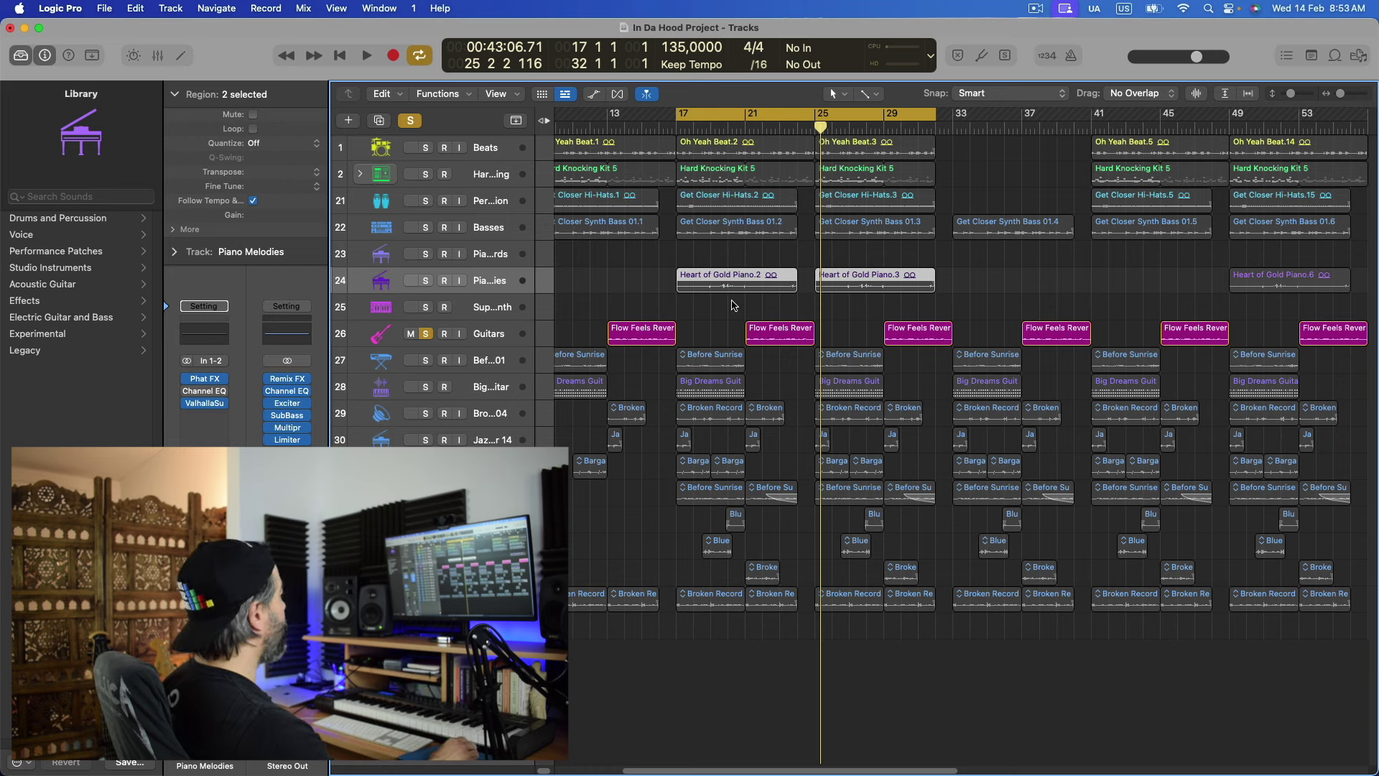
{"action": "left_click", "coordinate": [722, 336]}
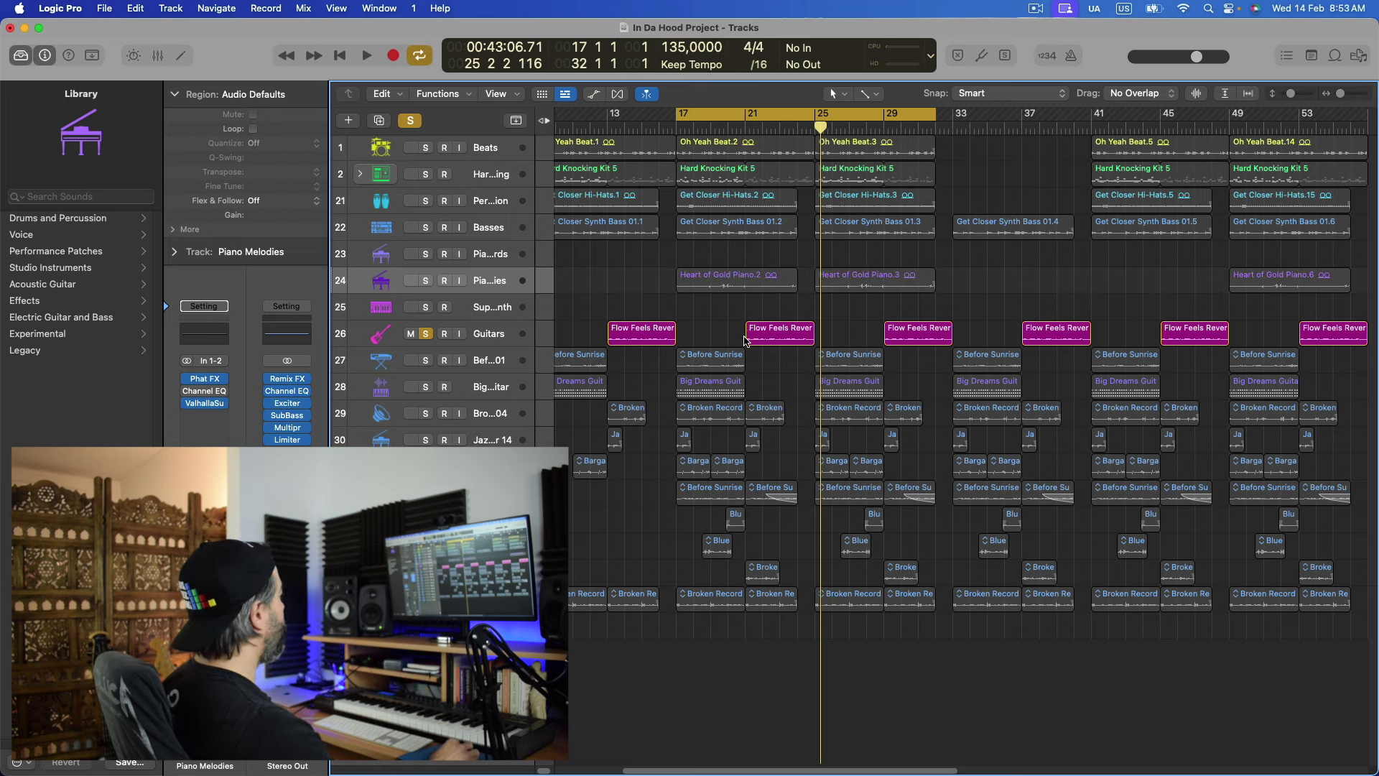
Select the guitar loop at bar 21 and the Supreme Lead Synth track, zooming out to the full arrangement
{"action": "mouse_move", "coordinate": [748, 338]}
{"action": "left_mouse_down"}
{"action": "mouse_move", "coordinate": [706, 338]}
{"action": "mouse_move", "coordinate": [747, 337]}
{"action": "left_mouse_up"}
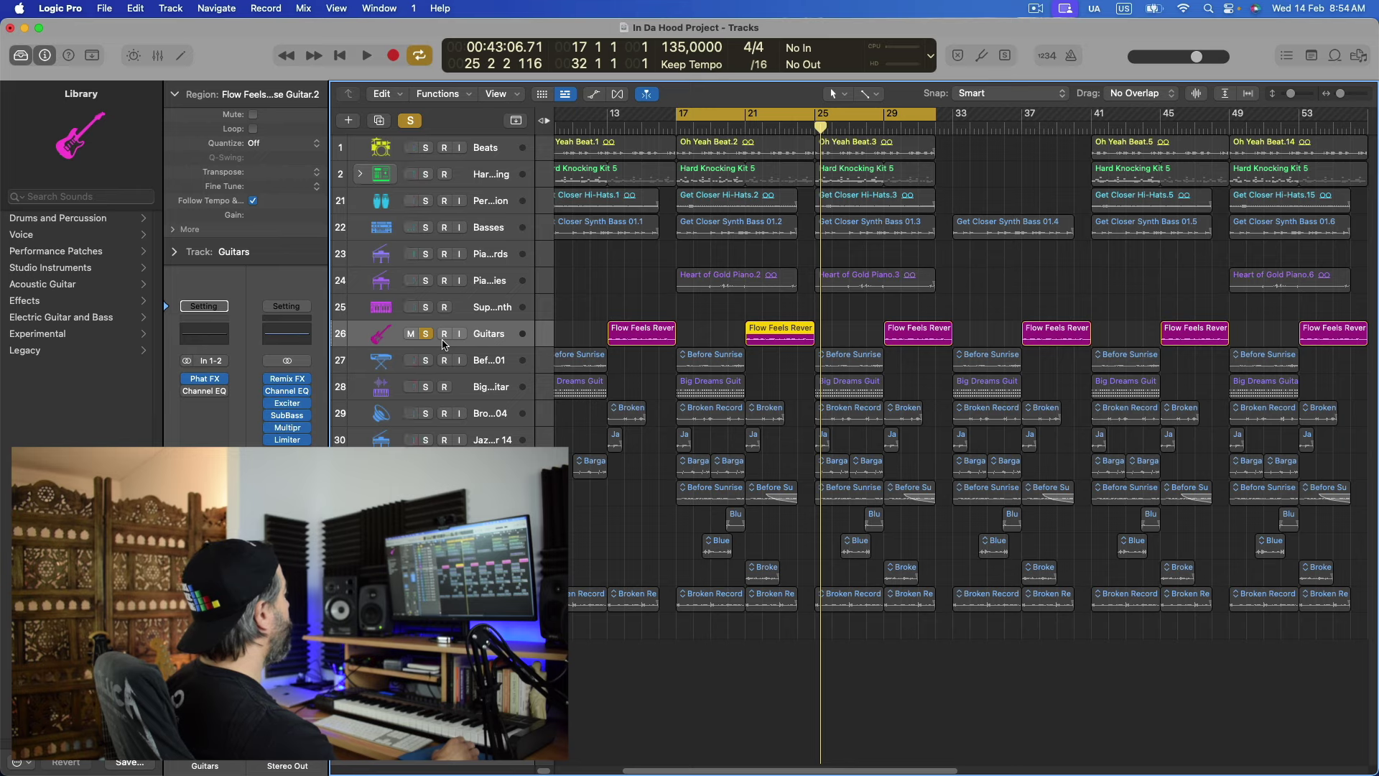
{"action": "left_click", "coordinate": [476, 315]}
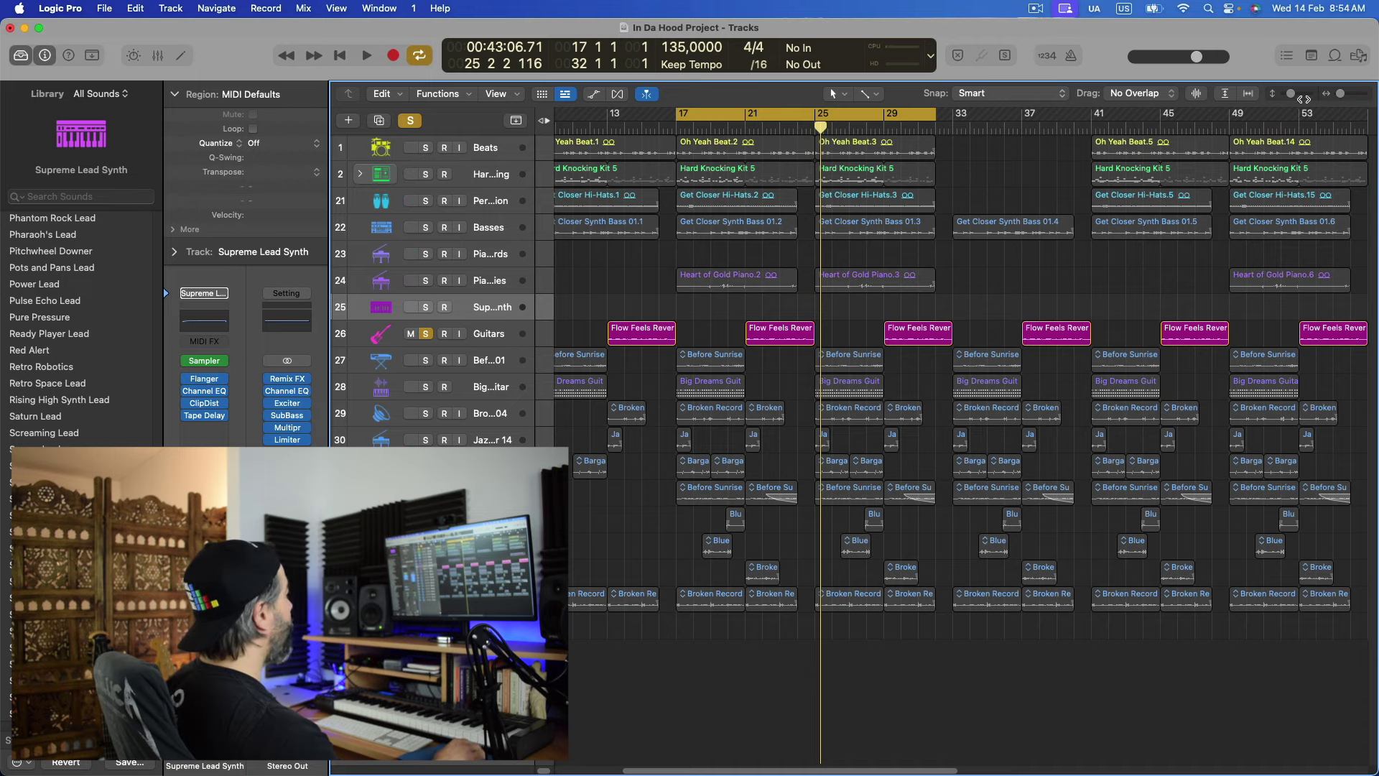
{"action": "key", "text": "z"}
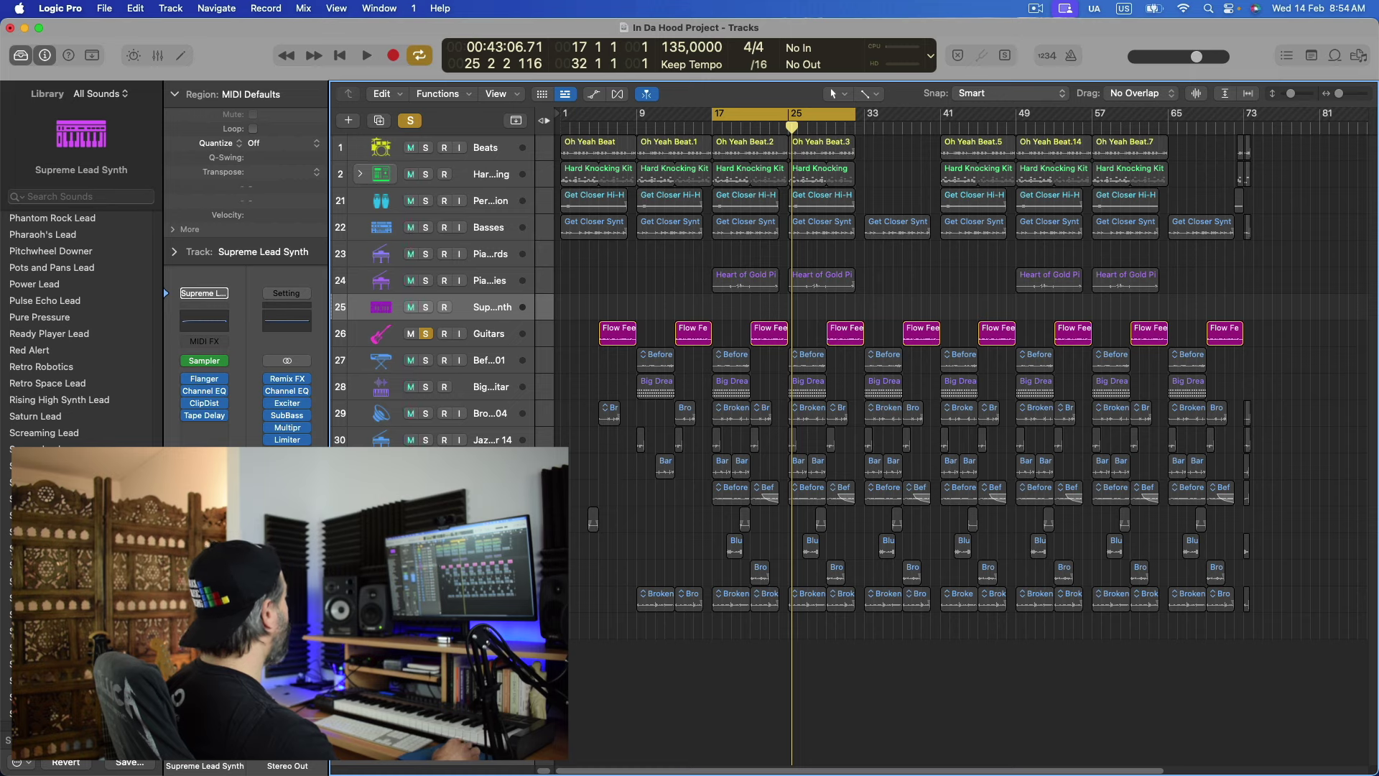
{"action": "left_click", "coordinate": [489, 493]}
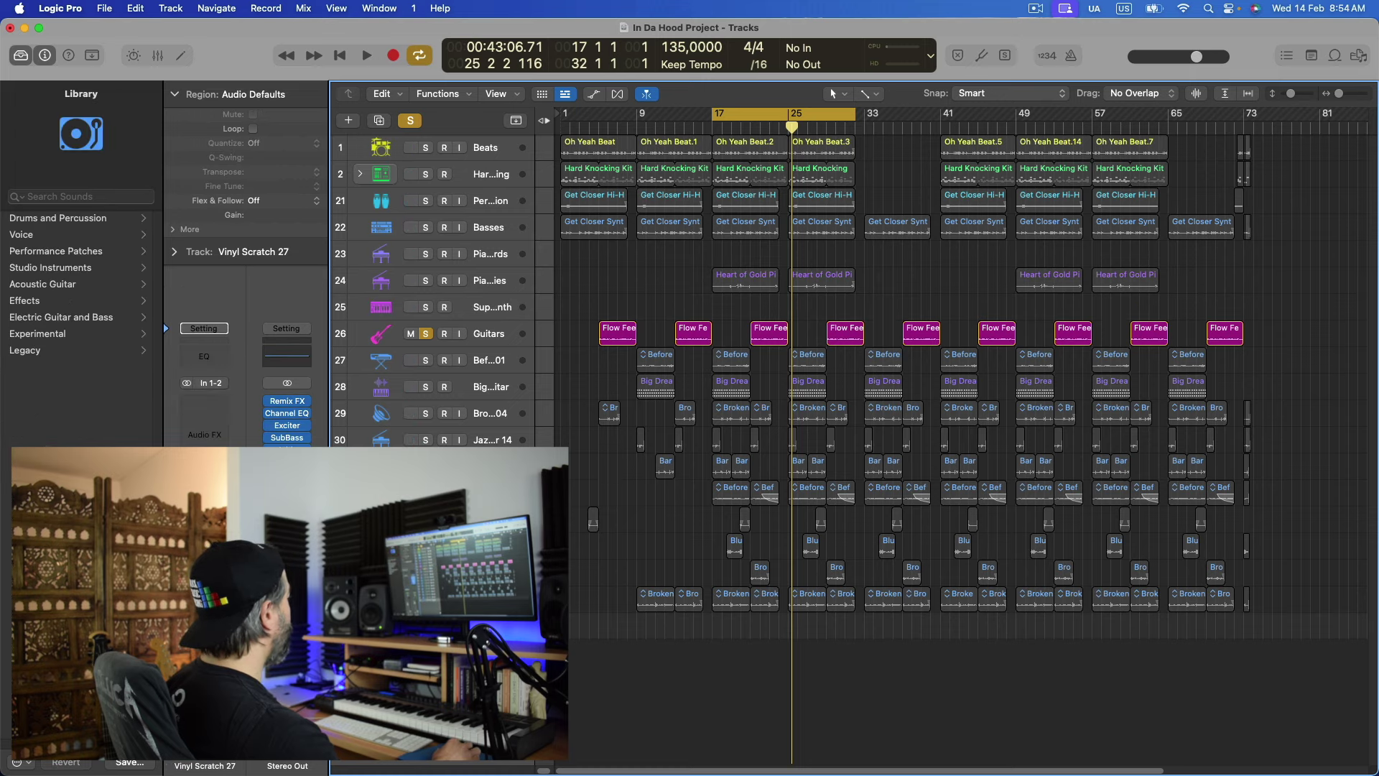
Switch between the Piano Chords and Supreme Lead Synth tracks to list the lead synth sounds in the Library
{"action": "left_click", "coordinate": [499, 259]}
{"action": "left_click", "coordinate": [495, 310]}
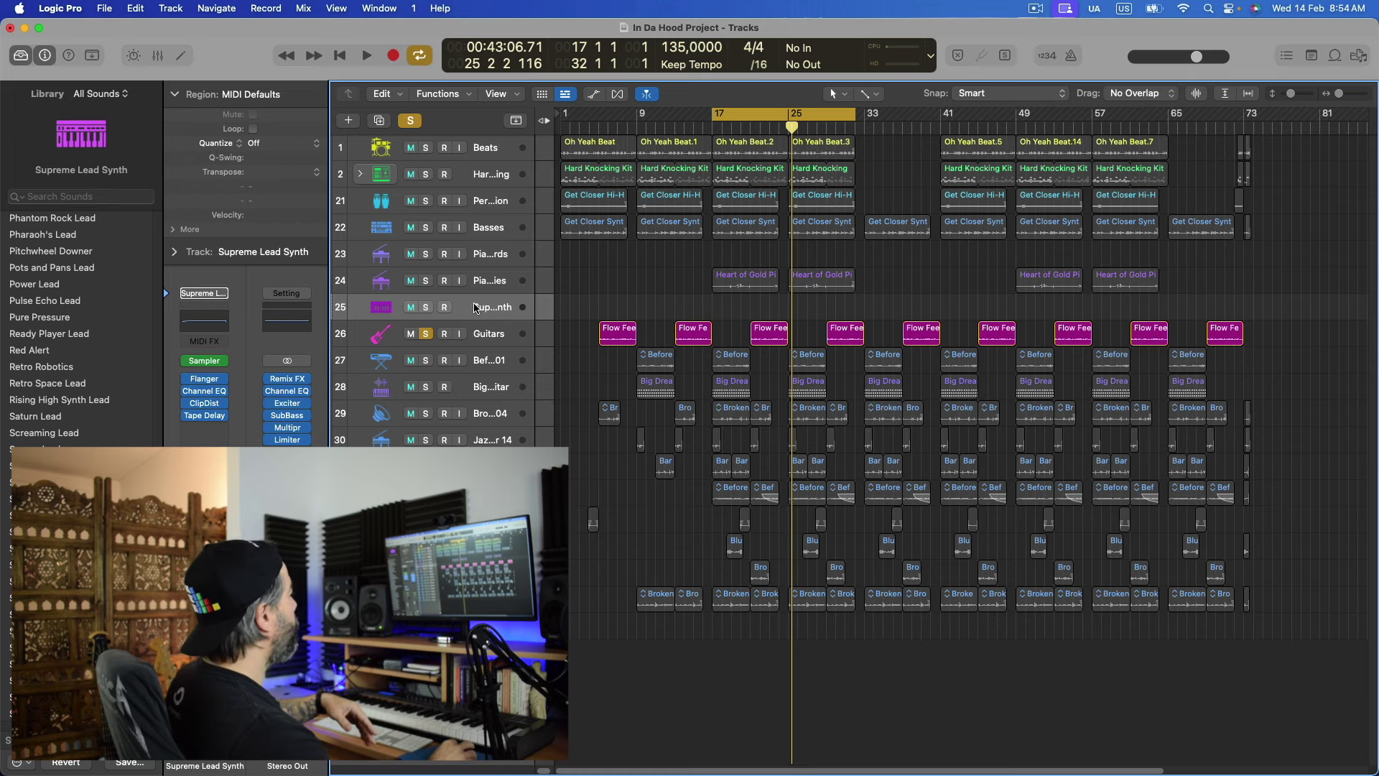
{"action": "left_click", "coordinate": [488, 519]}
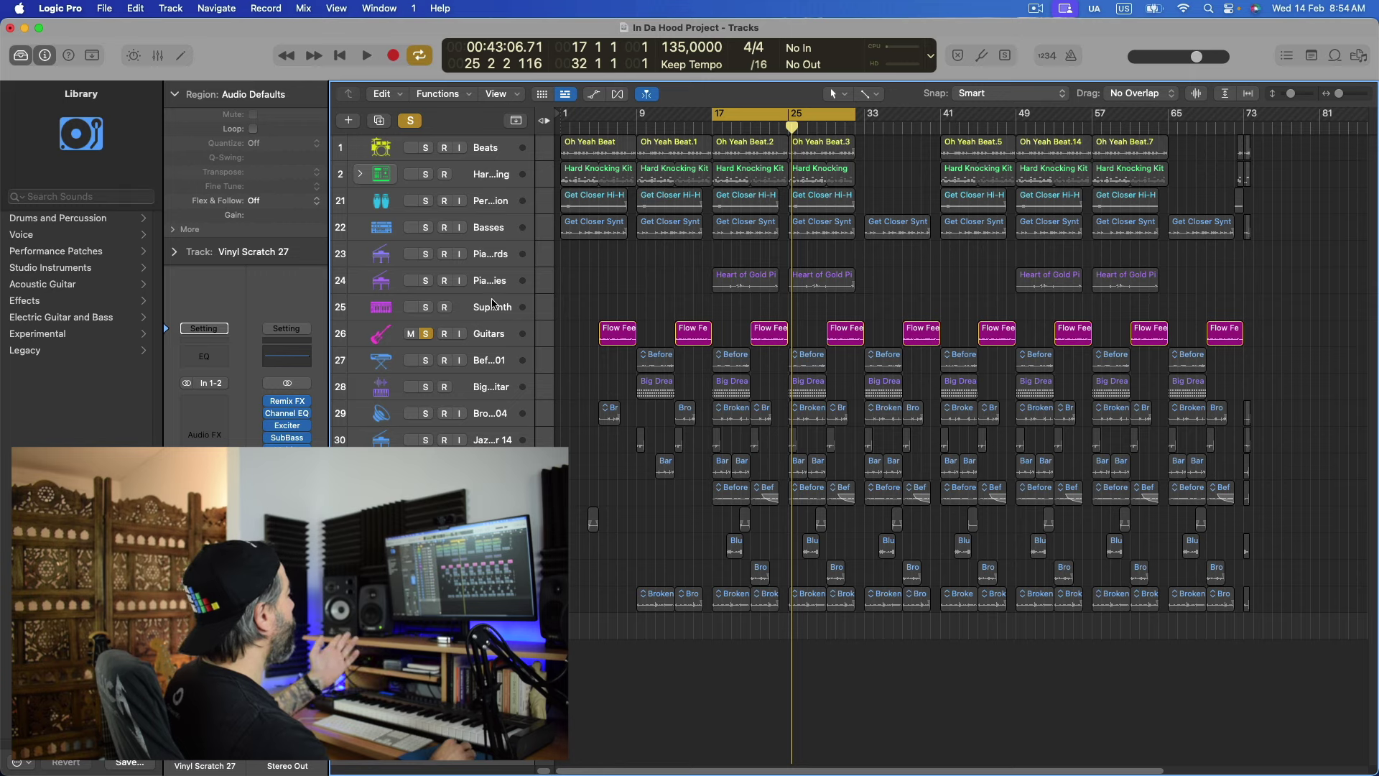
{"action": "left_click", "coordinate": [493, 257]}
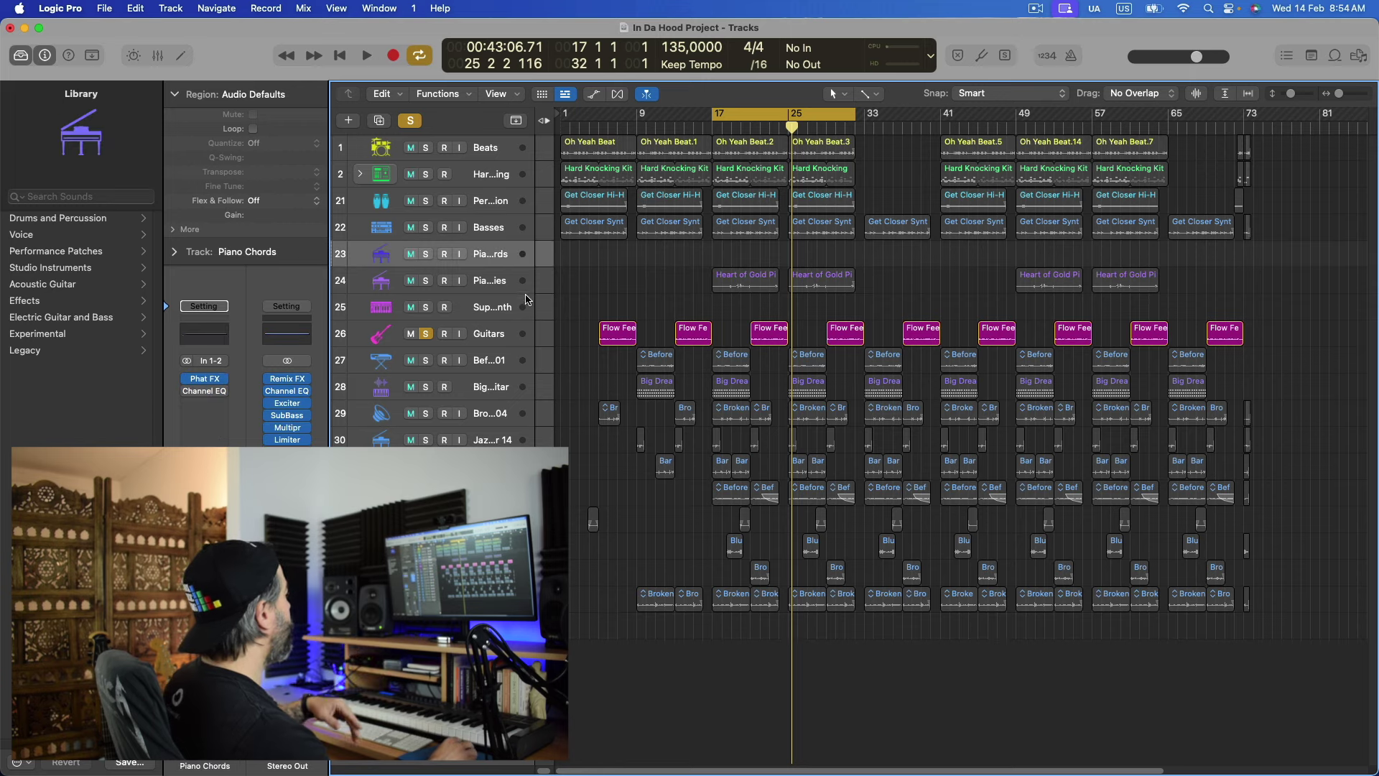
{"action": "left_click", "coordinate": [496, 309]}
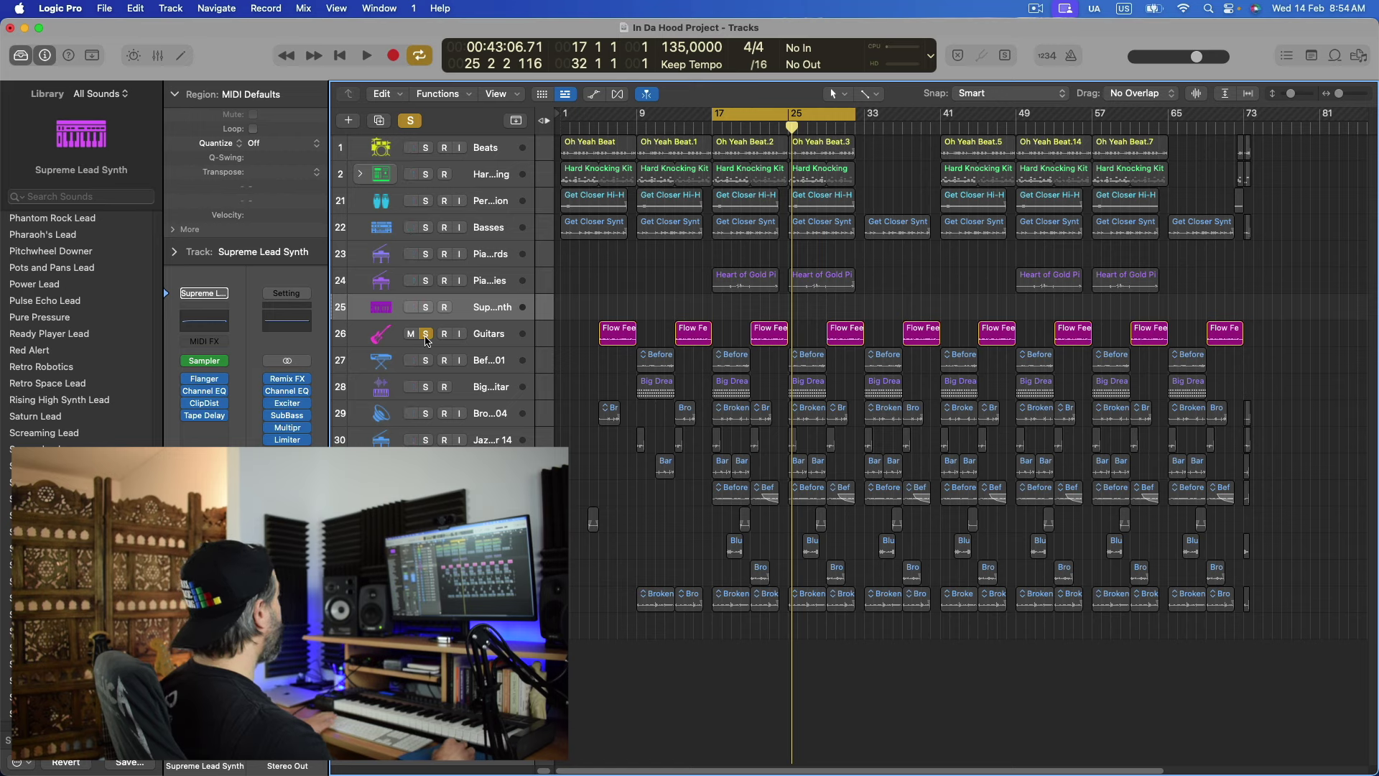
Solo Beats, Hard Knocking, Percussion, Basses and Piano Melodies with Guitars, and play the loop to bar 25
{"action": "left_click_drag", "start_coordinate": [426, 149], "coordinate": [460, 284]}
{"action": "key", "text": "space"}
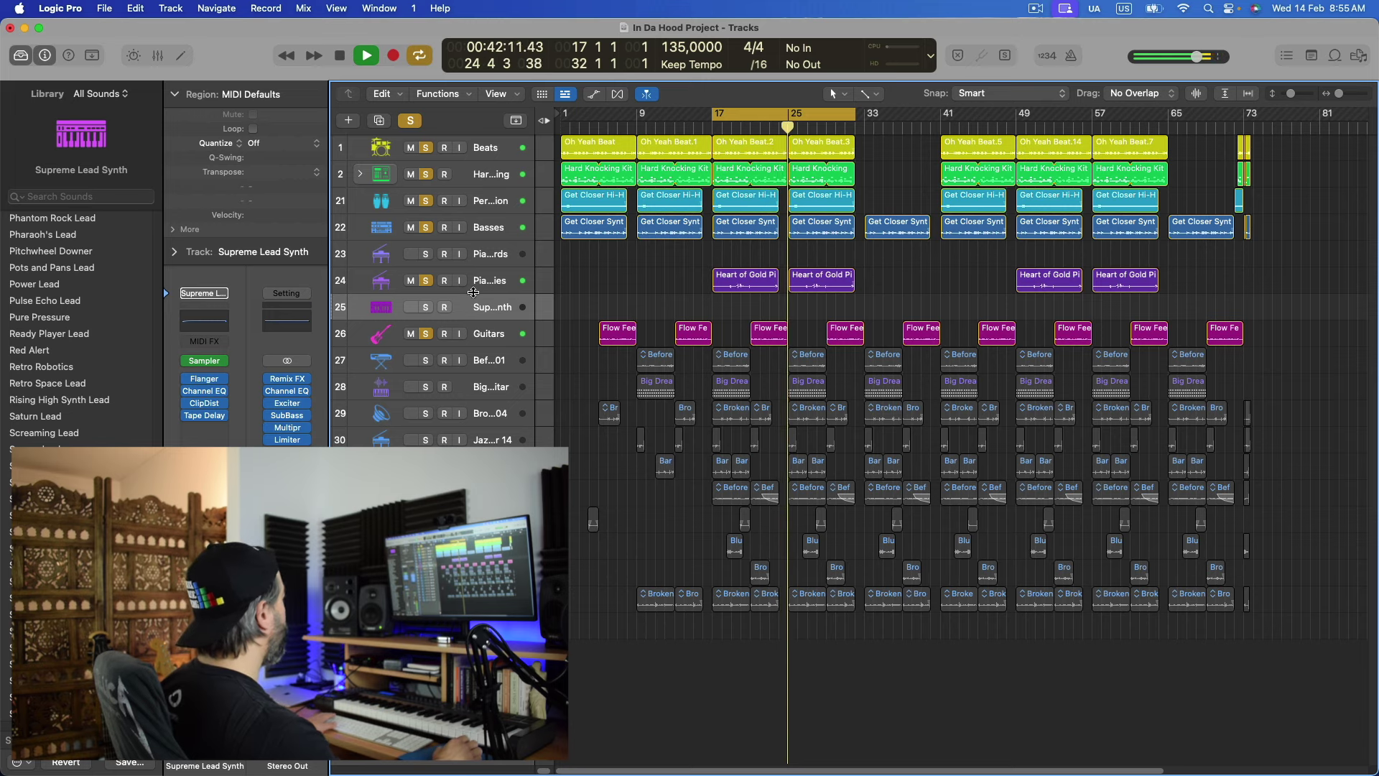
{"action": "key", "text": "space"}
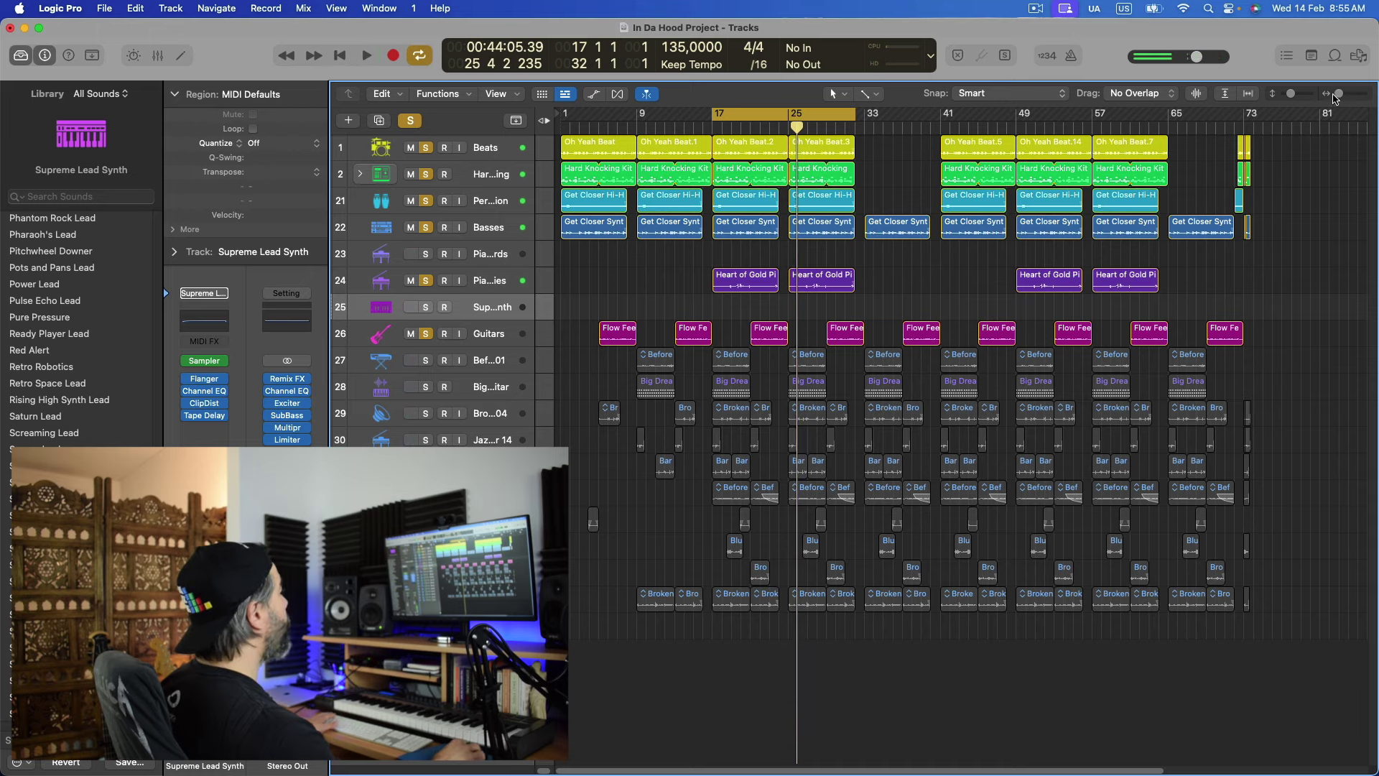
Shorten the end of Heart of Gold Piano.2 and play it back from bar 19 to check
{"action": "left_click_drag", "start_coordinate": [1339, 95], "coordinate": [1342, 94]}
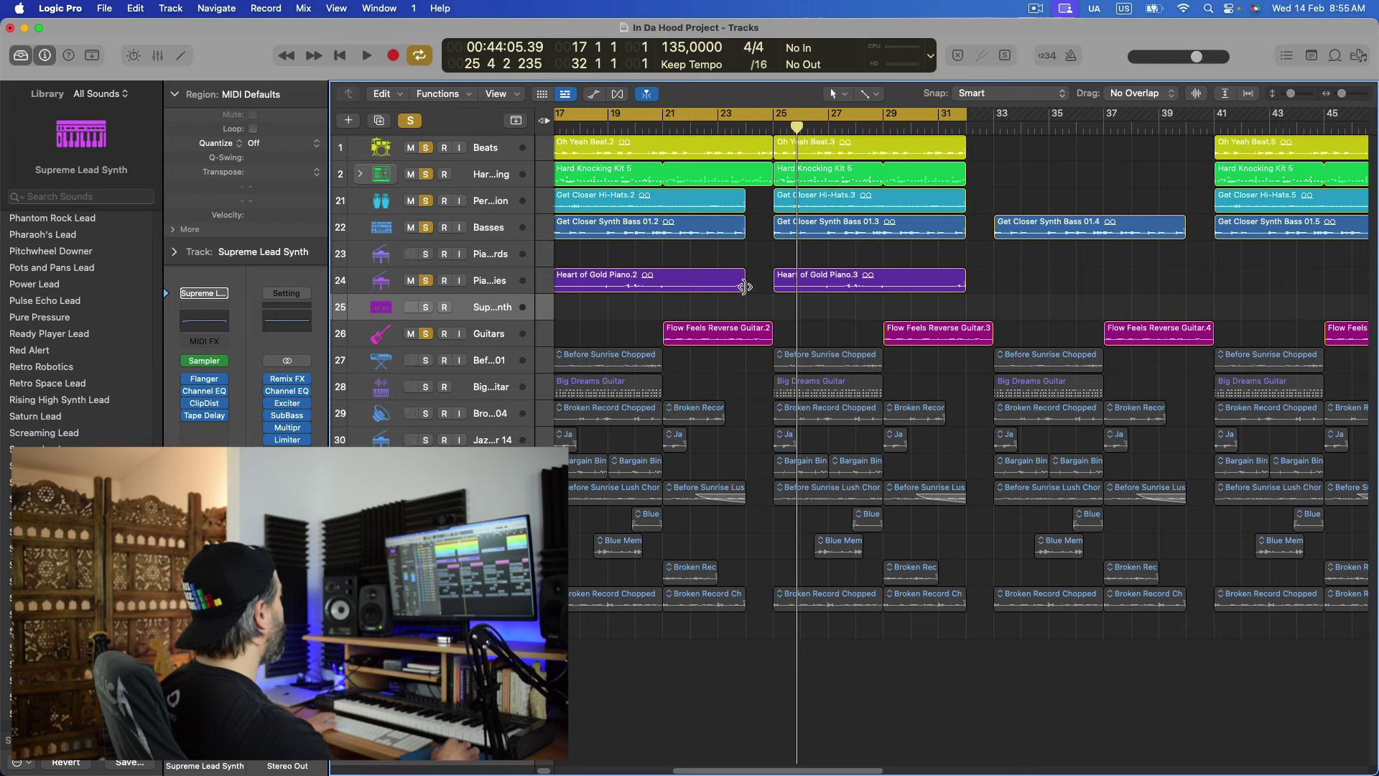
{"action": "left_click_drag", "start_coordinate": [745, 287], "coordinate": [717, 286]}
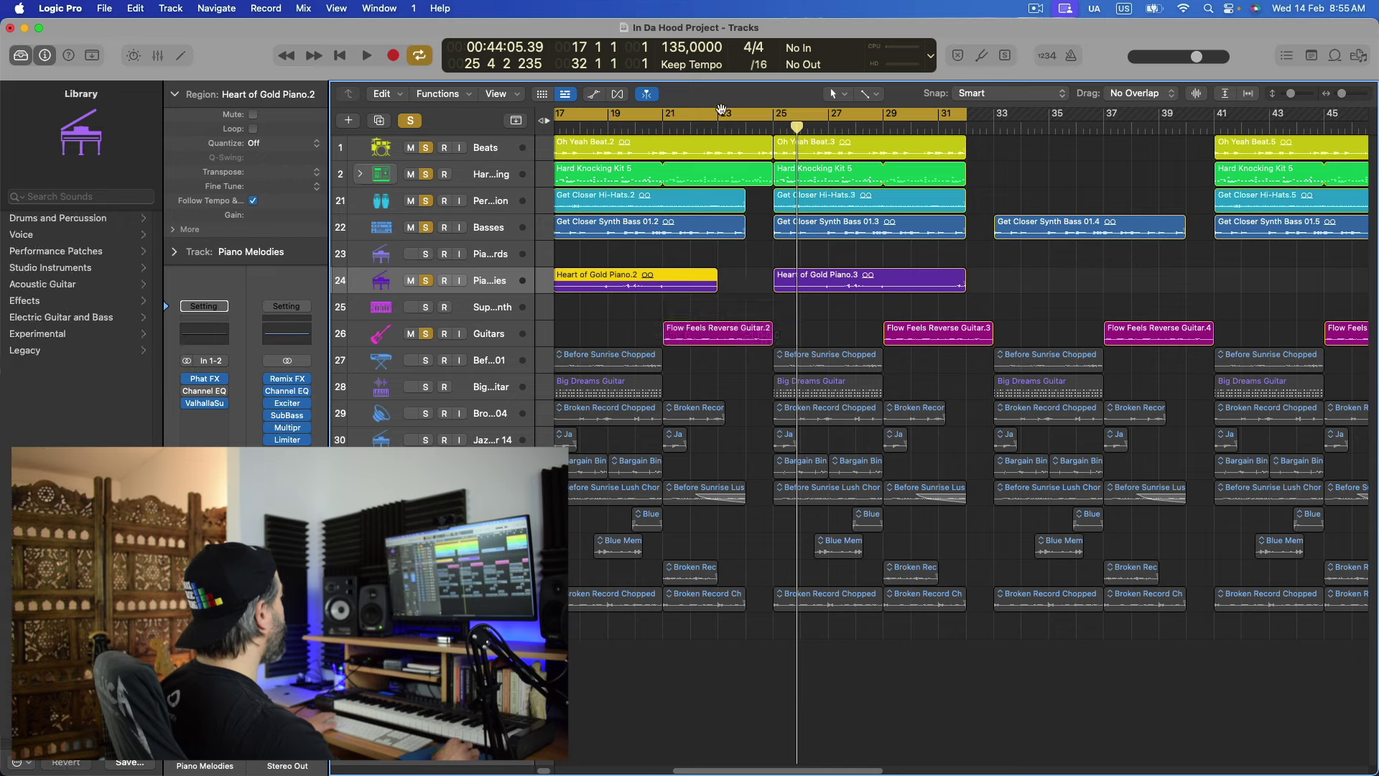
{"action": "left_click", "coordinate": [717, 117]}
{"action": "left_click", "coordinate": [622, 128]}
{"action": "key", "text": "space"}
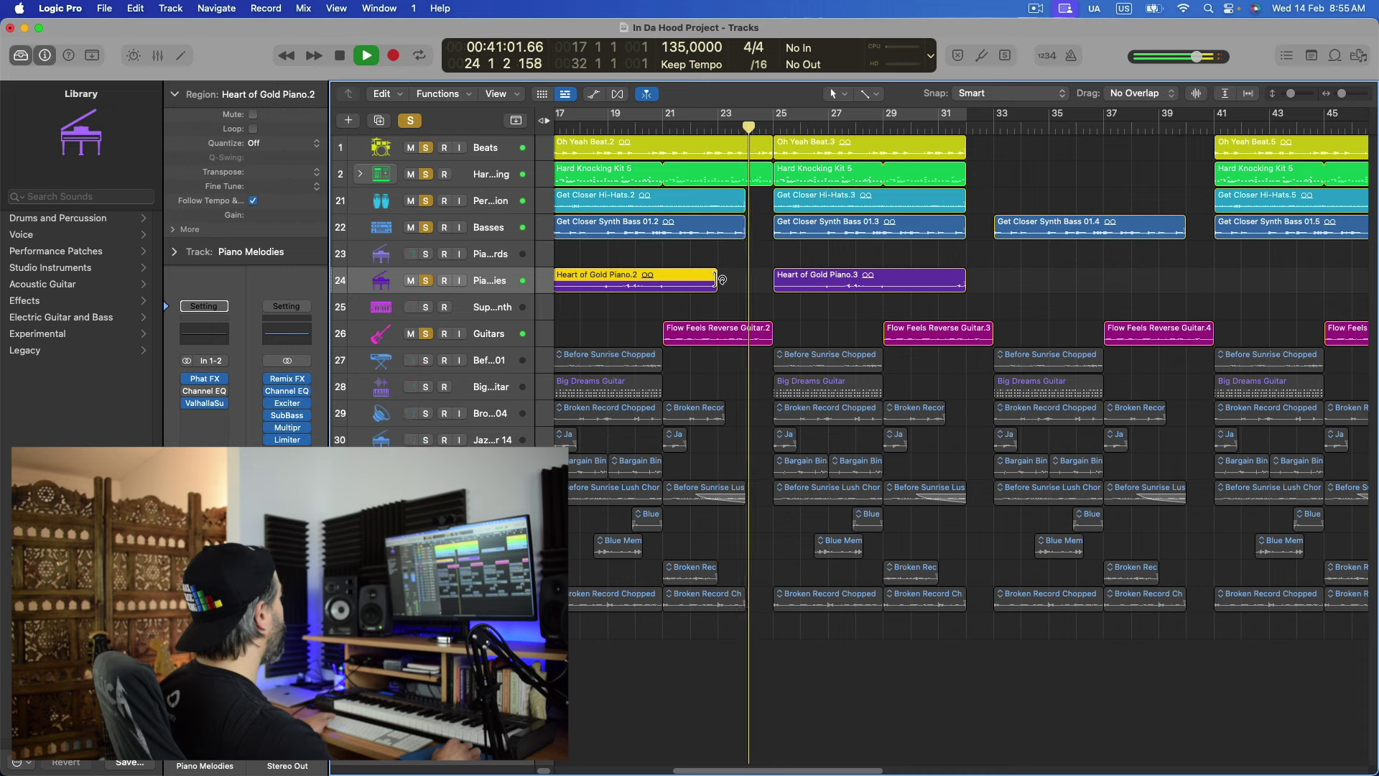
{"action": "key", "text": "space"}
Shorten the end of Heart of Gold Piano.3 and re-enable the bar 17–31 cycle
{"action": "left_click", "coordinate": [961, 289]}
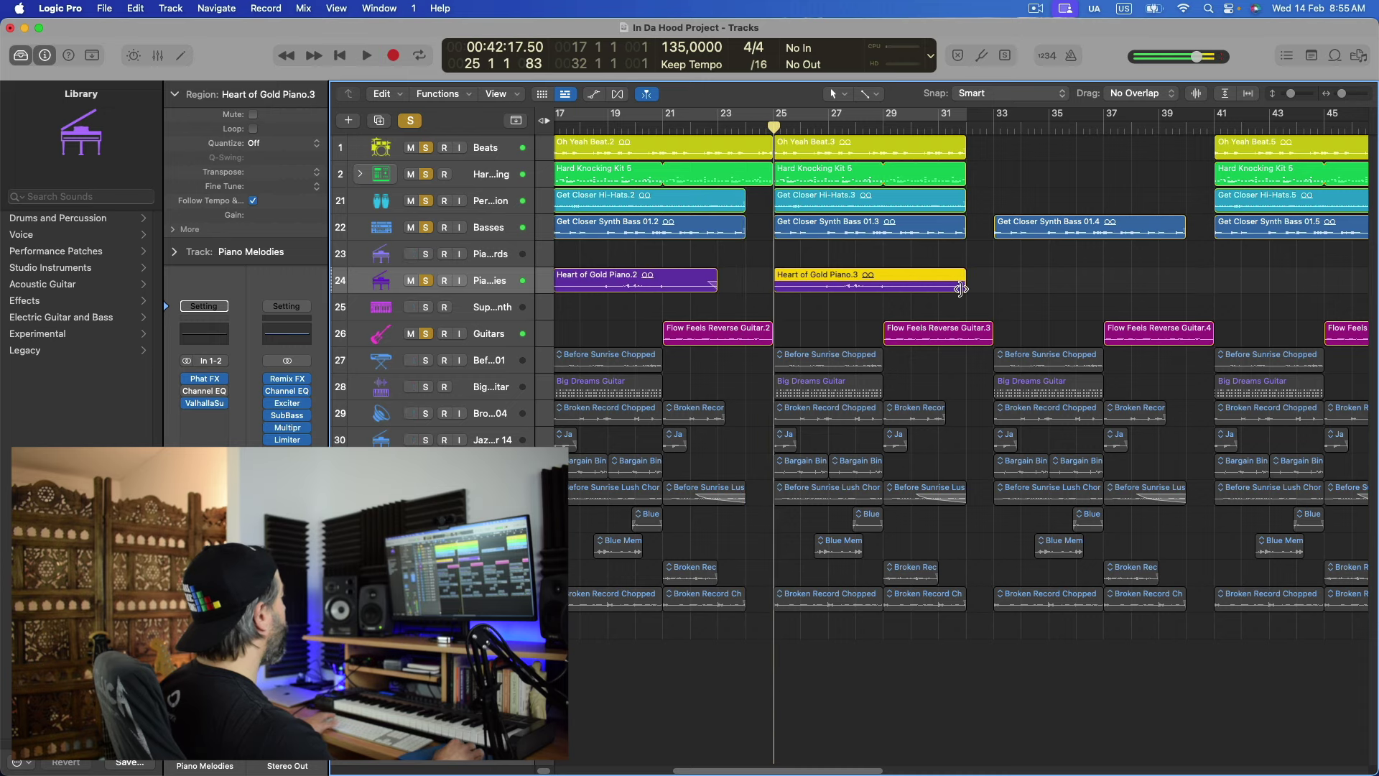
{"action": "left_click_drag", "start_coordinate": [962, 284], "coordinate": [936, 276]}
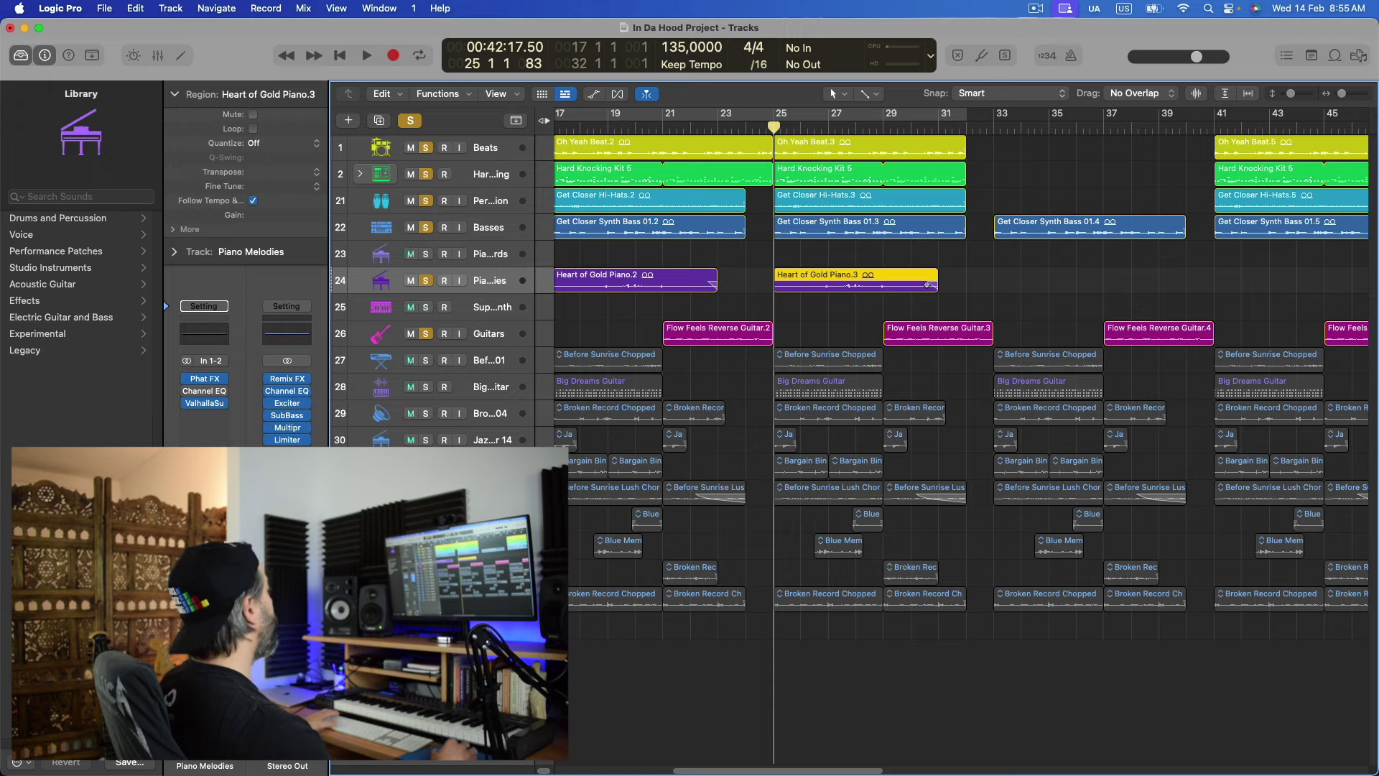
{"action": "left_click", "coordinate": [807, 116]}
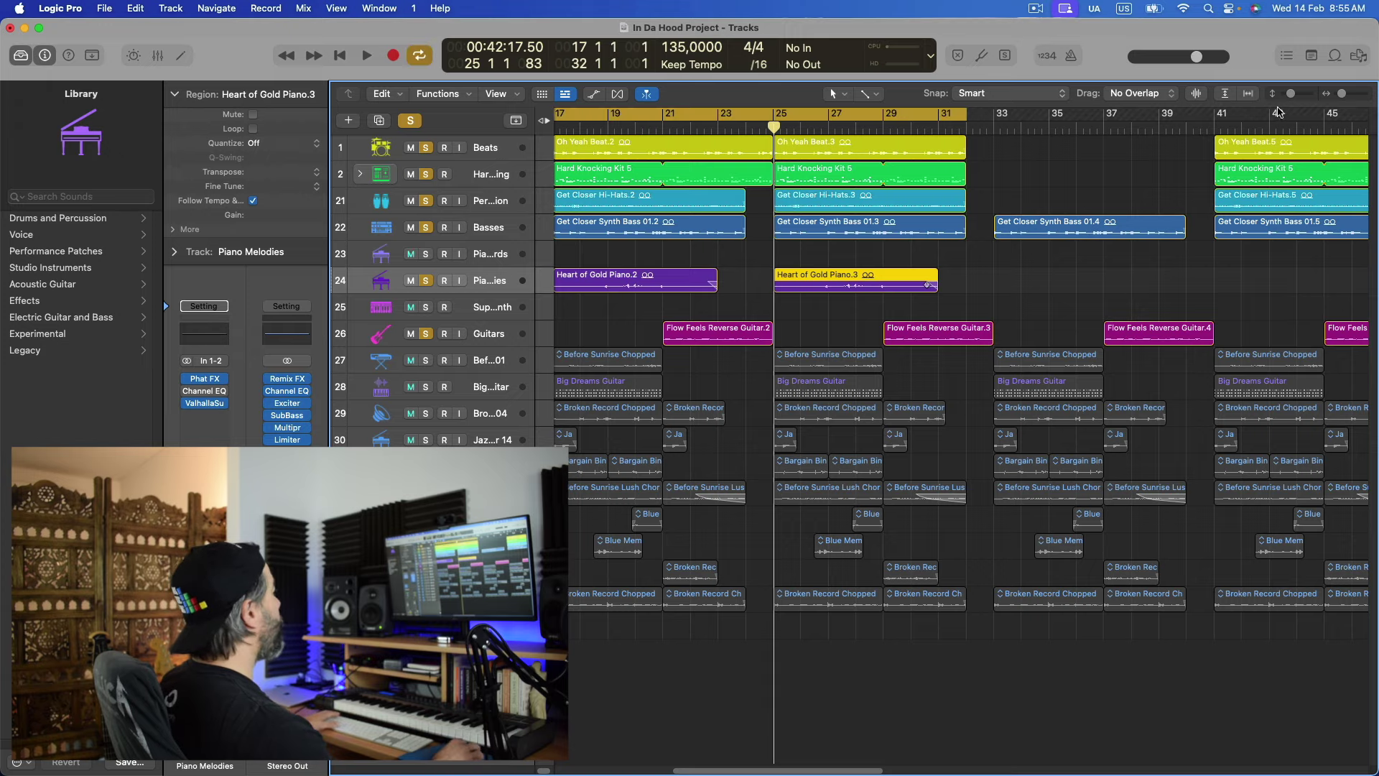
Trim Heart of Gold Piano.6 and .7 at bars 49 and 57 to six bars each
{"action": "left_click_drag", "start_coordinate": [1342, 97], "coordinate": [1339, 95]}
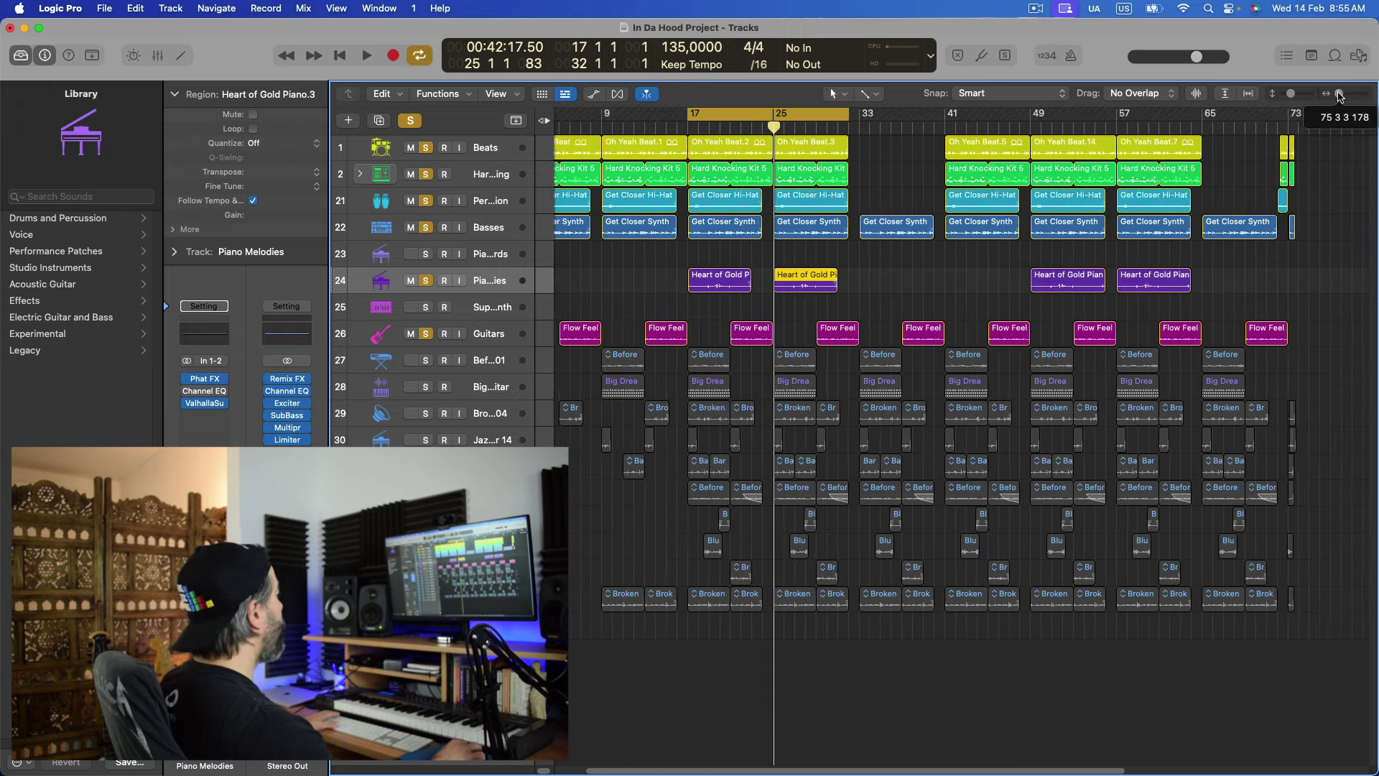
{"action": "left_click_drag", "start_coordinate": [1165, 285], "coordinate": [1161, 286]}
{"action": "left_click_drag", "start_coordinate": [1269, 286], "coordinate": [1257, 286]}
{"action": "left_click", "coordinate": [1159, 273]}
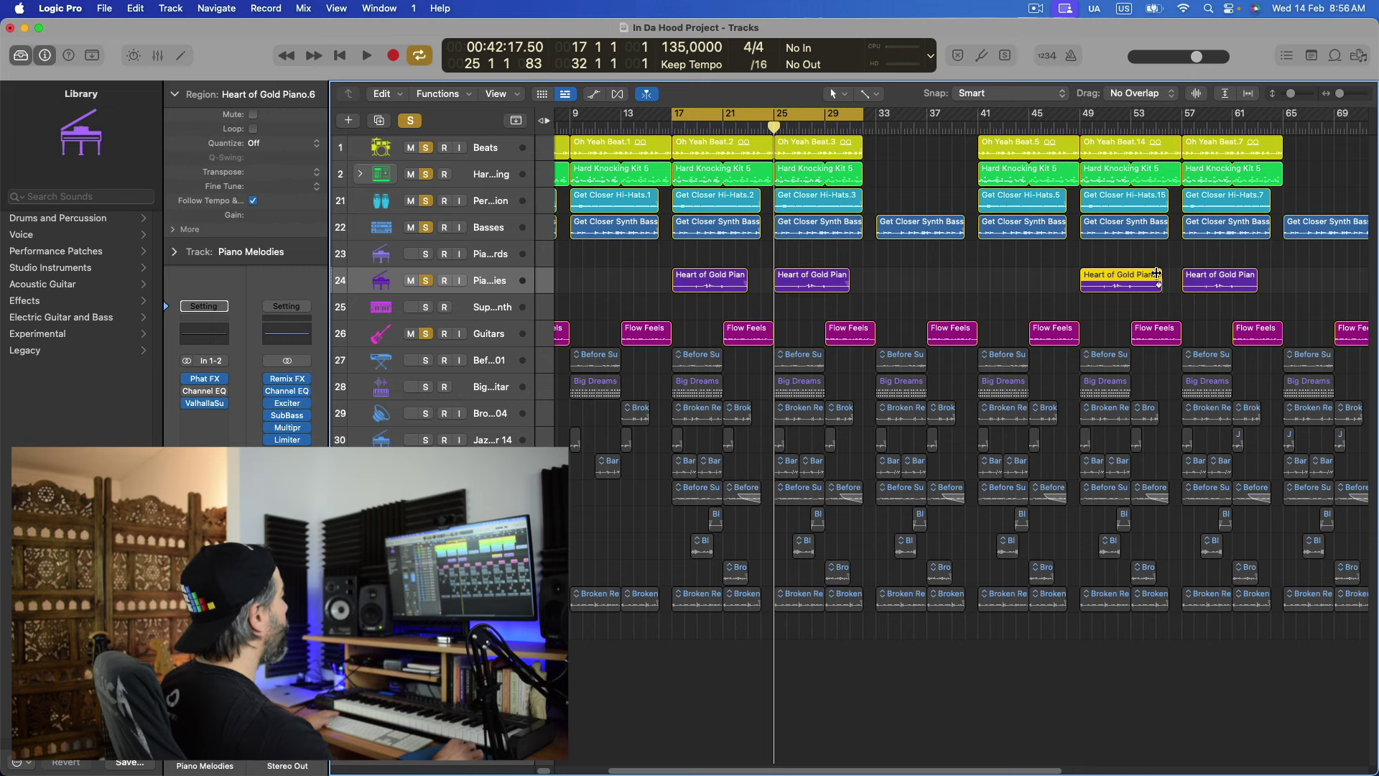
{"action": "left_click", "coordinate": [1252, 274]}
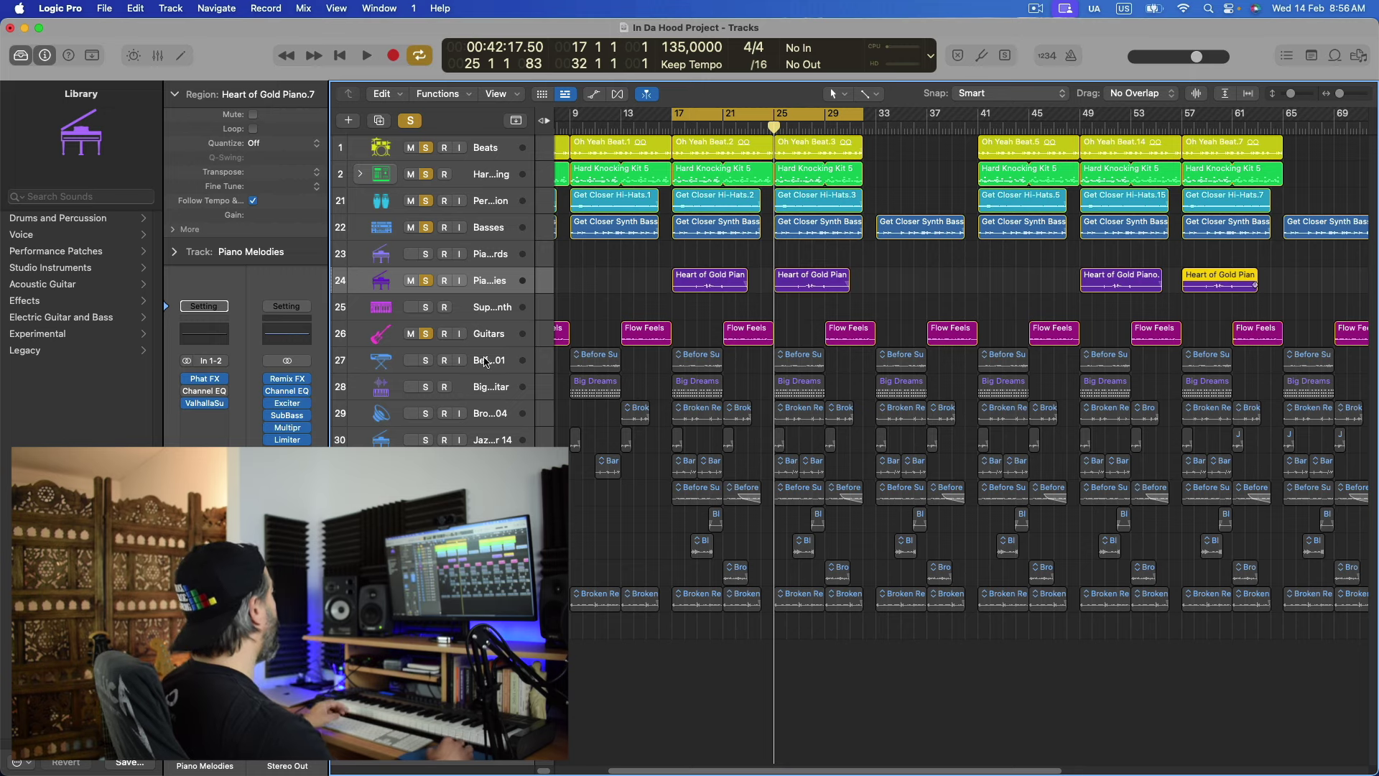
Select the Before Sunrise regions on track 27 and briefly play from the loop start
{"action": "left_click", "coordinate": [518, 359]}
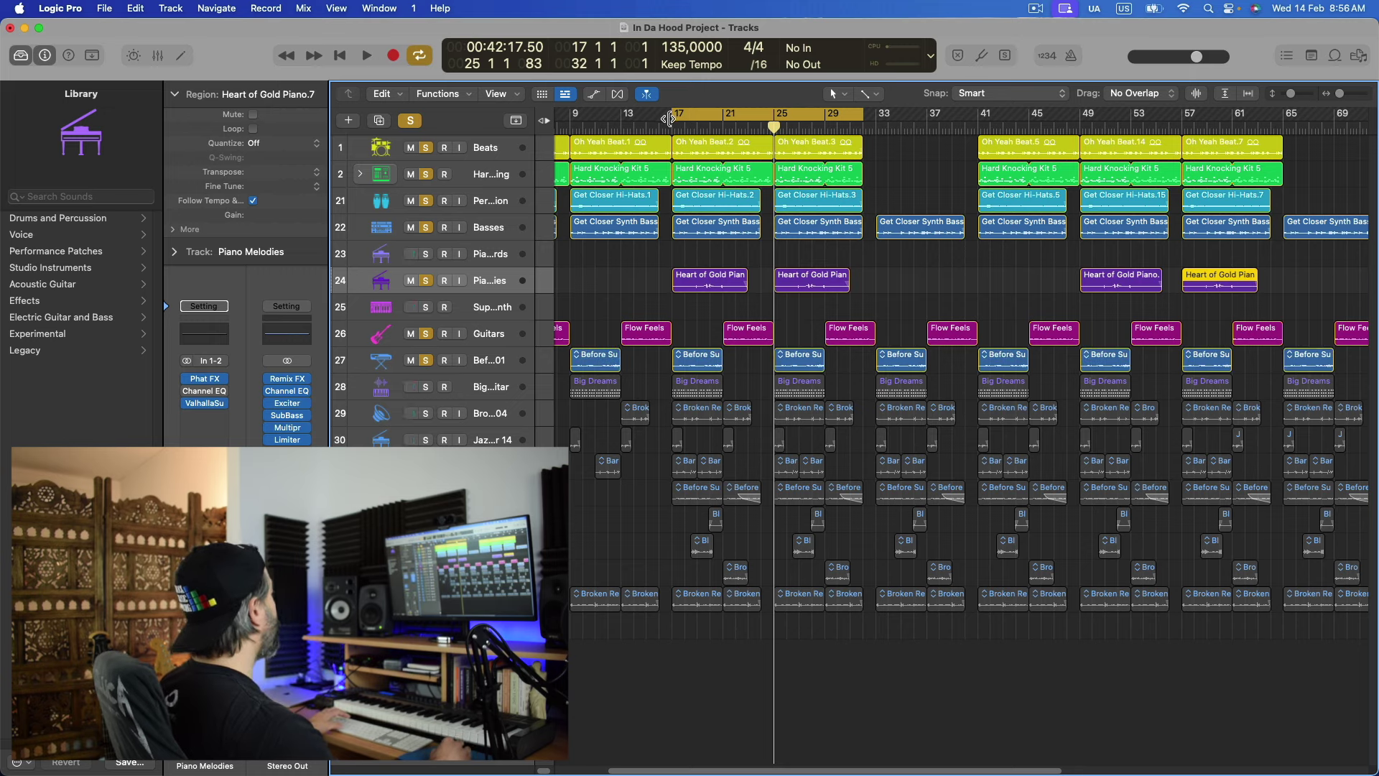
{"action": "key", "text": "space"}
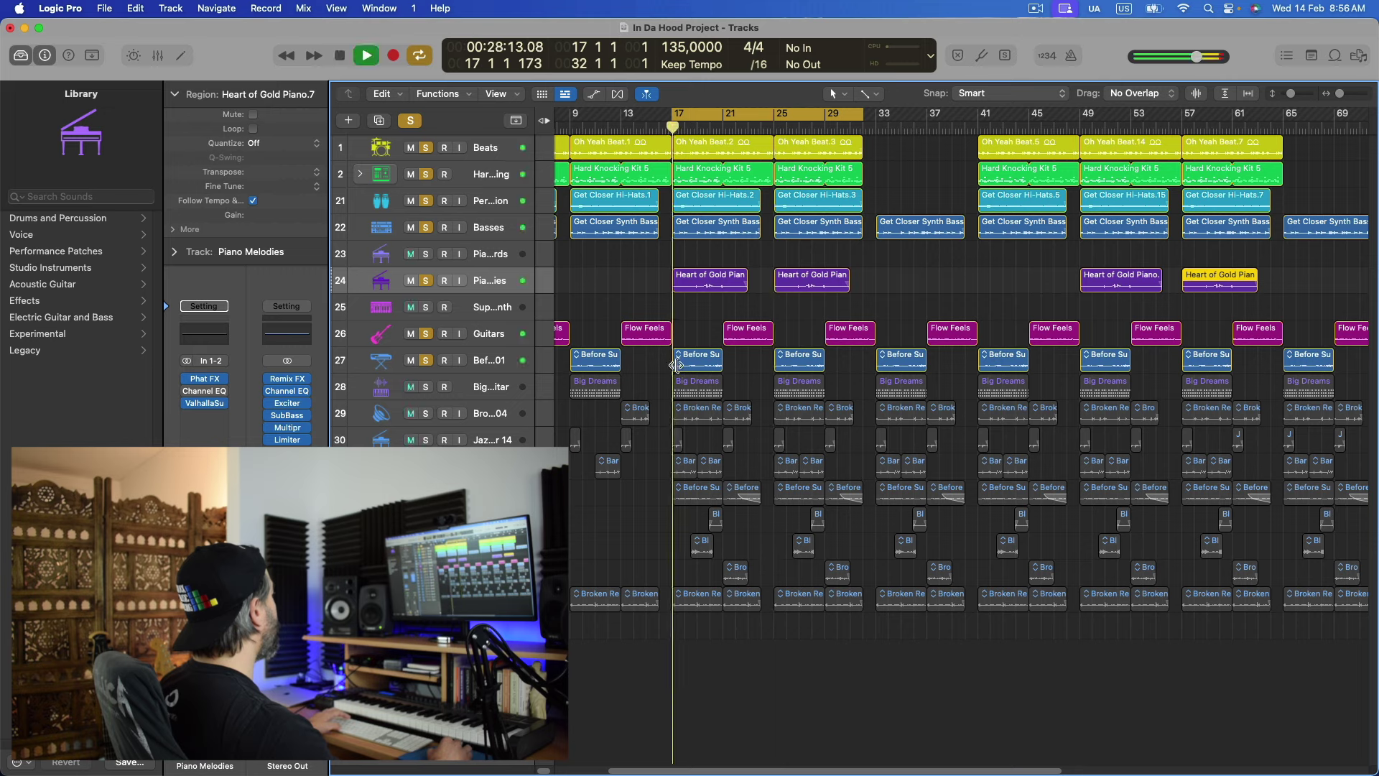
{"action": "key", "text": "space"}
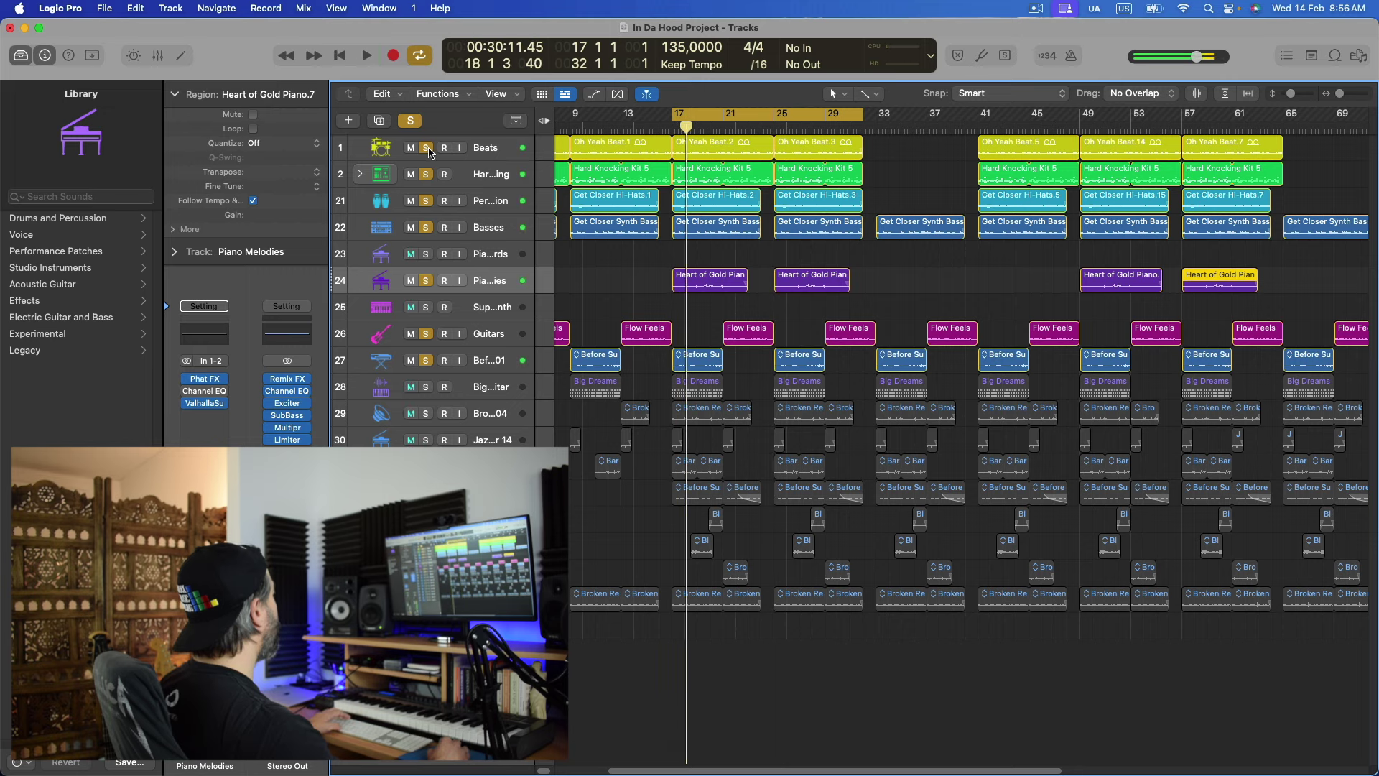
Unsolo Beats, Hard Knocking Kit, percussion, Basses, piano melodies and Guitars, then play from bar 17
{"action": "left_click", "coordinate": [427, 148]}
{"action": "left_click", "coordinate": [426, 174]}
{"action": "left_click", "coordinate": [426, 202]}
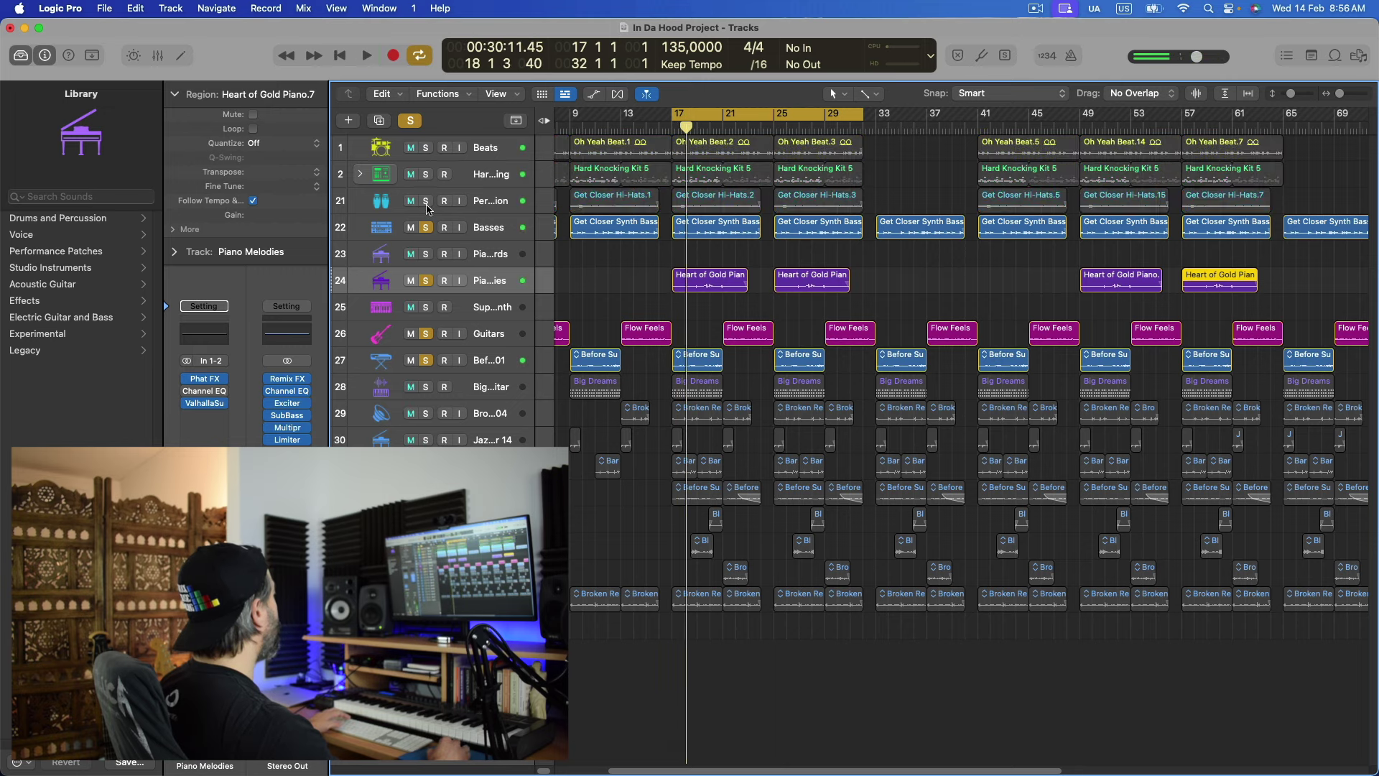
{"action": "left_click", "coordinate": [425, 228]}
{"action": "left_click", "coordinate": [425, 281]}
{"action": "left_click", "coordinate": [426, 334]}
{"action": "key", "text": "space"}
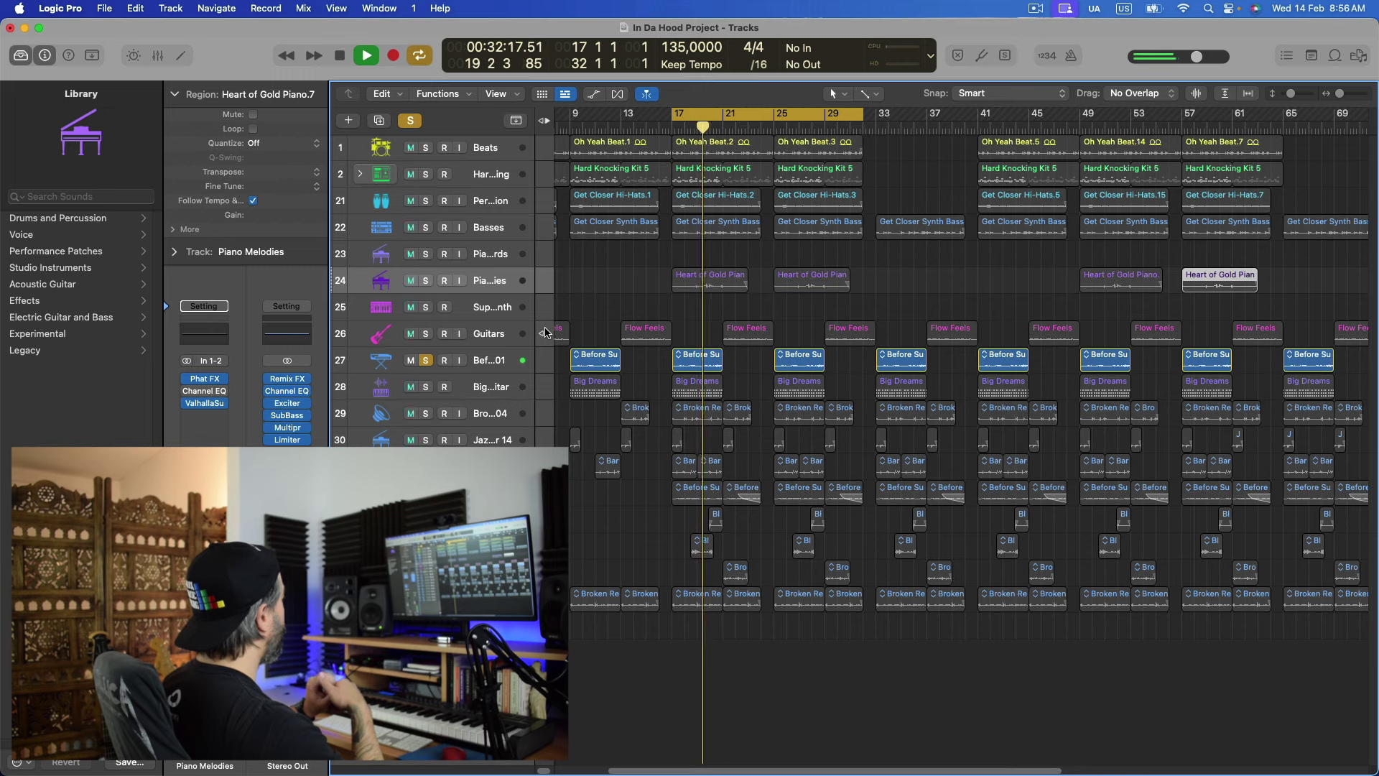
Zoom to the chopped Before Sunrise piano regions and try adjusting their start and end
{"action": "left_click", "coordinate": [490, 361]}
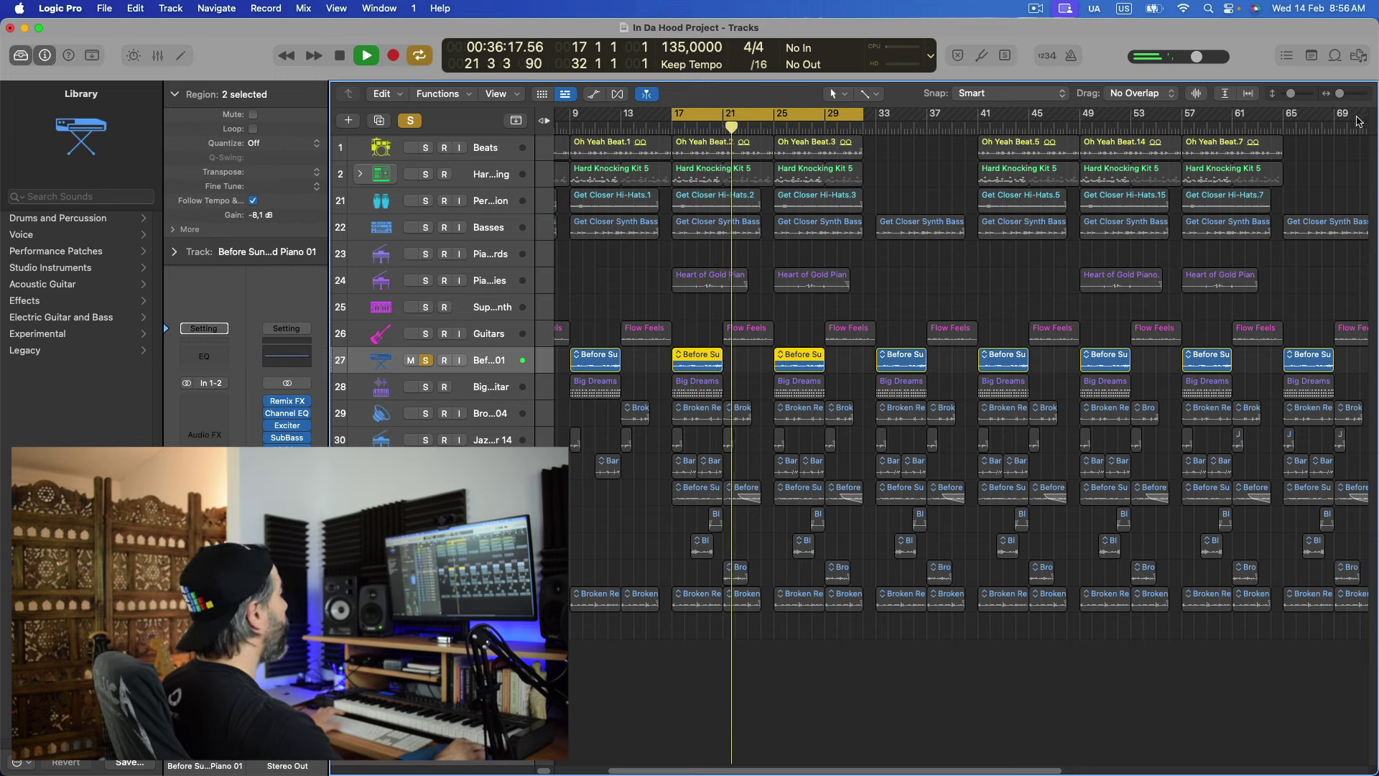
{"action": "key", "text": "z"}
{"action": "key", "text": "space"}
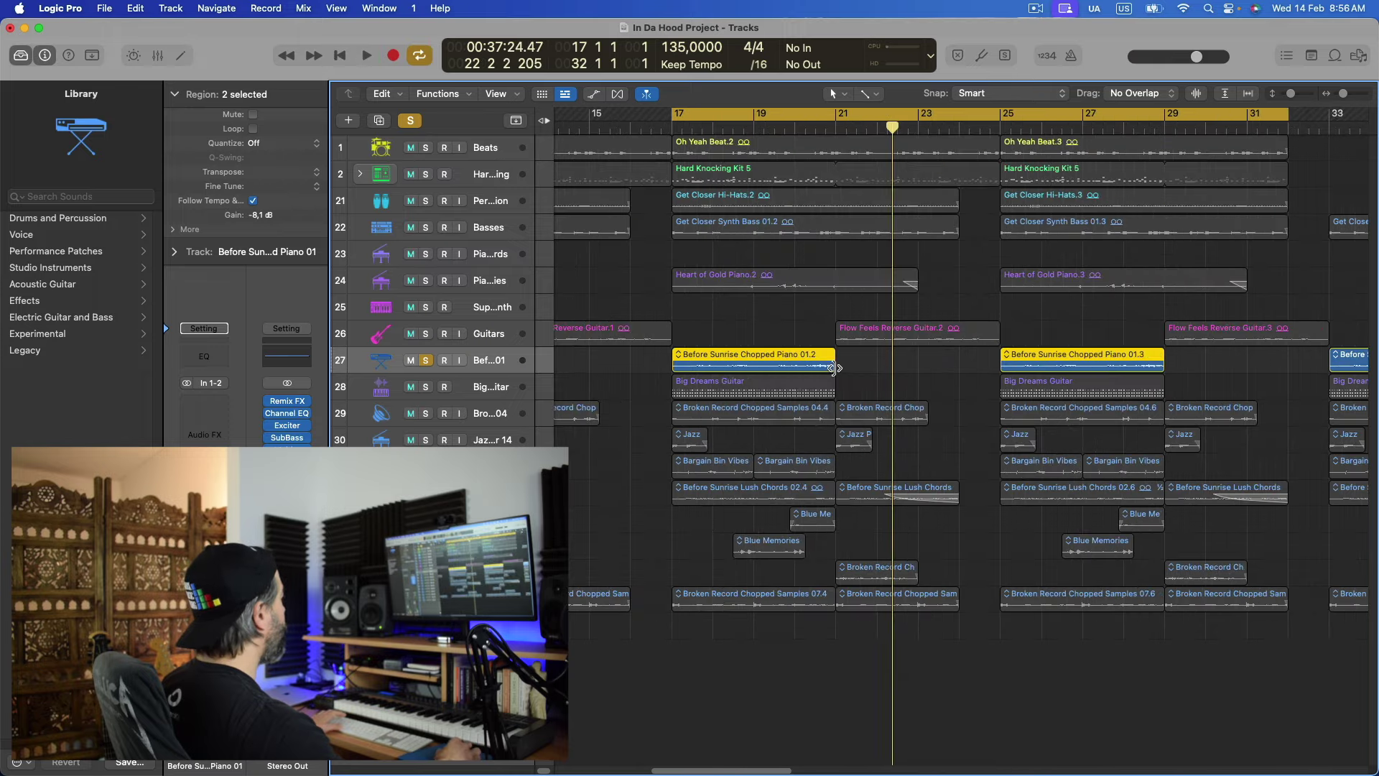
{"action": "mouse_move", "coordinate": [835, 368]}
{"action": "left_mouse_down"}
{"action": "mouse_move", "coordinate": [924, 369]}
{"action": "mouse_move", "coordinate": [834, 368]}
{"action": "left_mouse_up"}
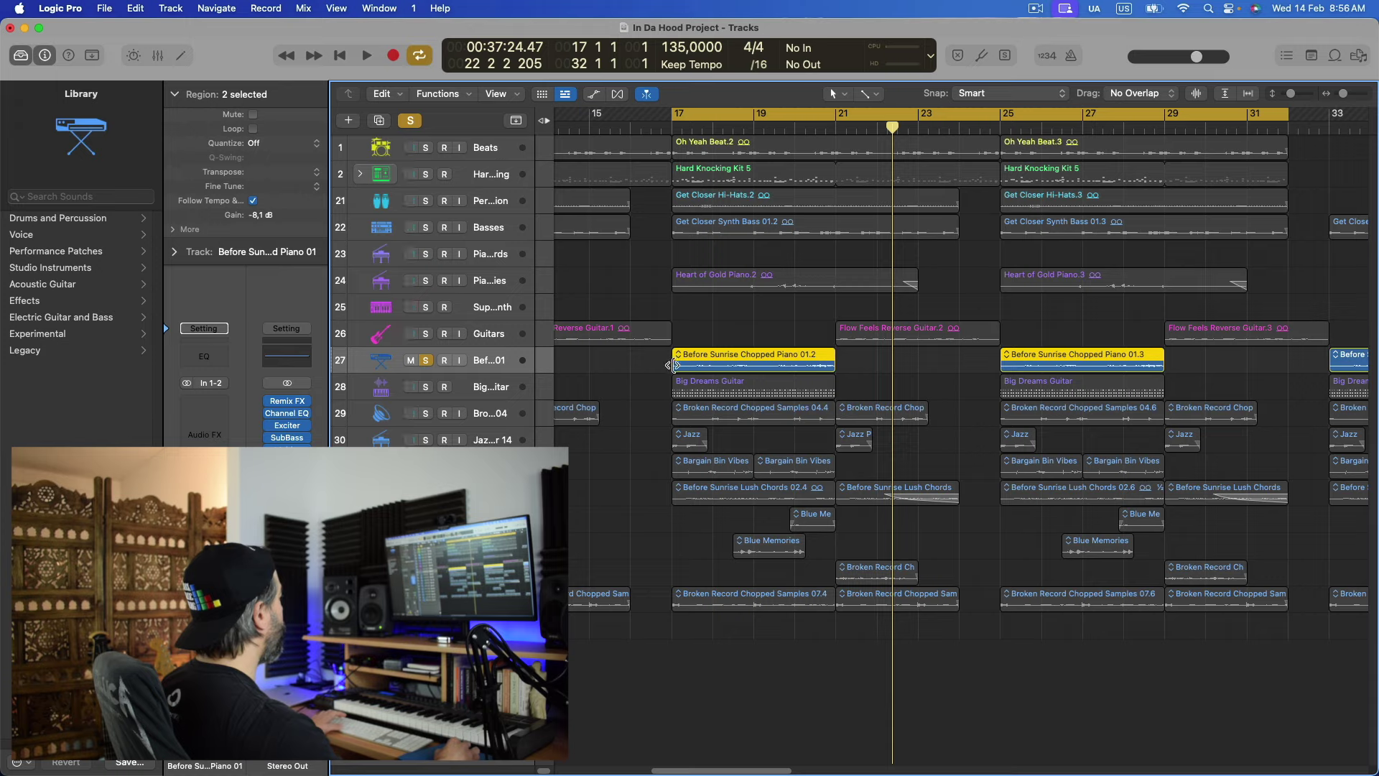
{"action": "mouse_move", "coordinate": [673, 365]}
{"action": "left_mouse_down"}
{"action": "mouse_move", "coordinate": [634, 365]}
{"action": "mouse_move", "coordinate": [673, 365]}
{"action": "left_mouse_up"}
{"action": "key", "text": "space"}
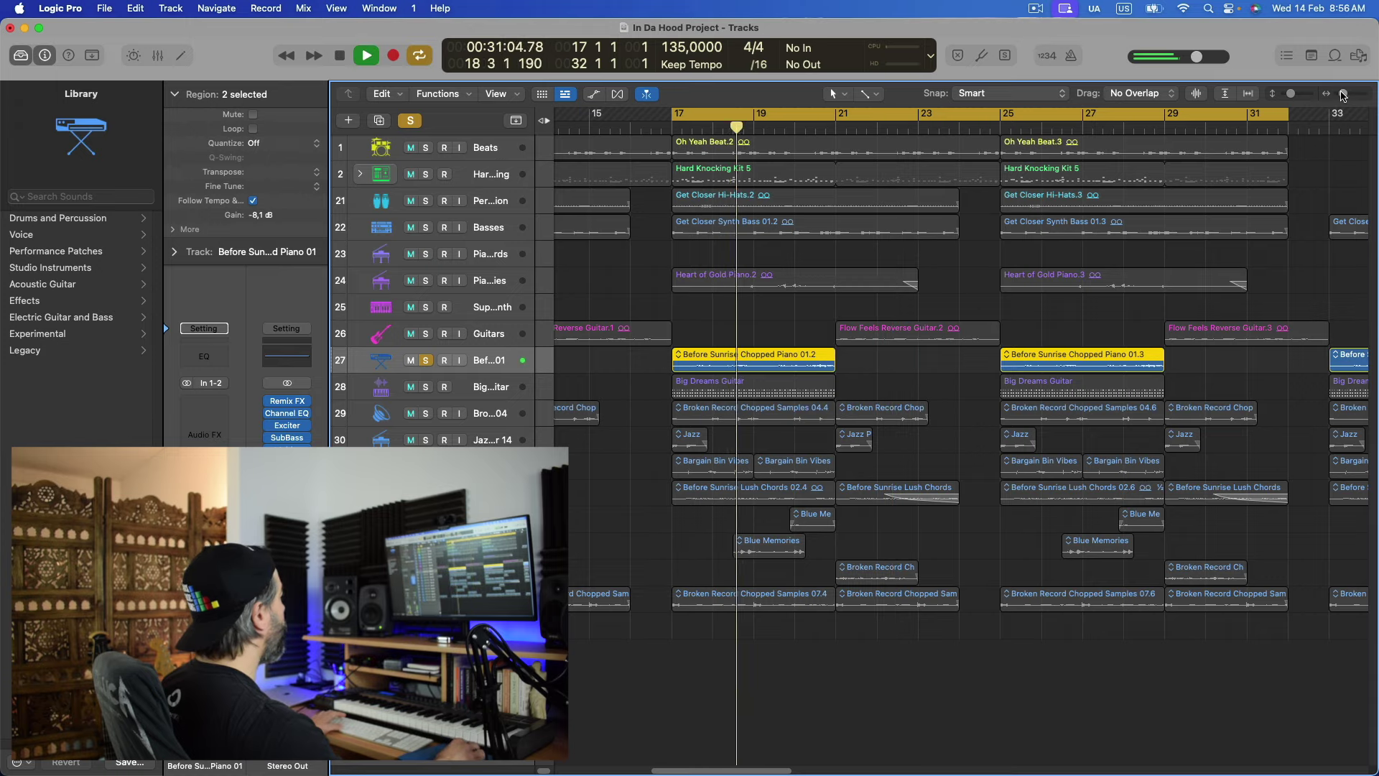
Re-solo the Piano Melodies track, play from bar 17, and inspect its Supermassive reverb
{"action": "left_click_drag", "start_coordinate": [1344, 95], "coordinate": [1340, 94]}
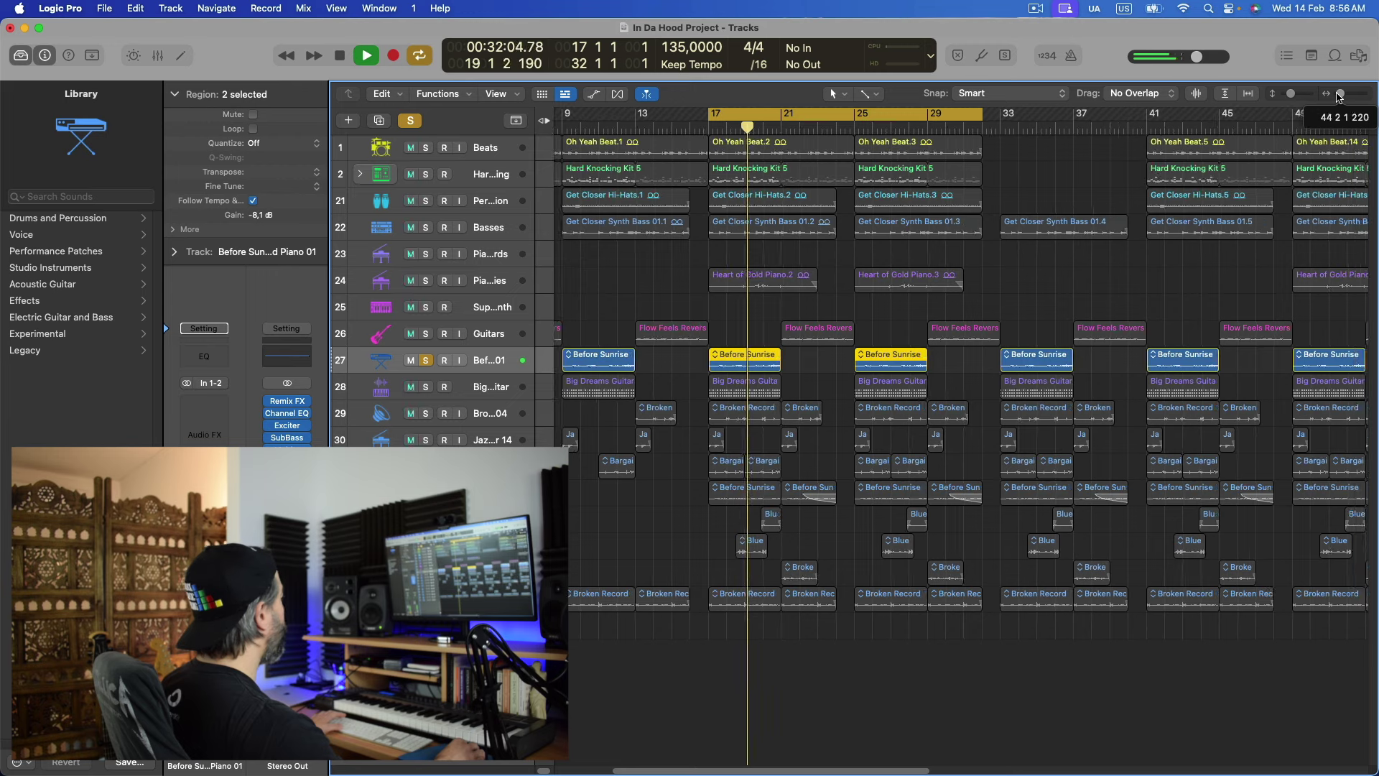
{"action": "left_click", "coordinate": [426, 282]}
{"action": "key", "text": "space"}
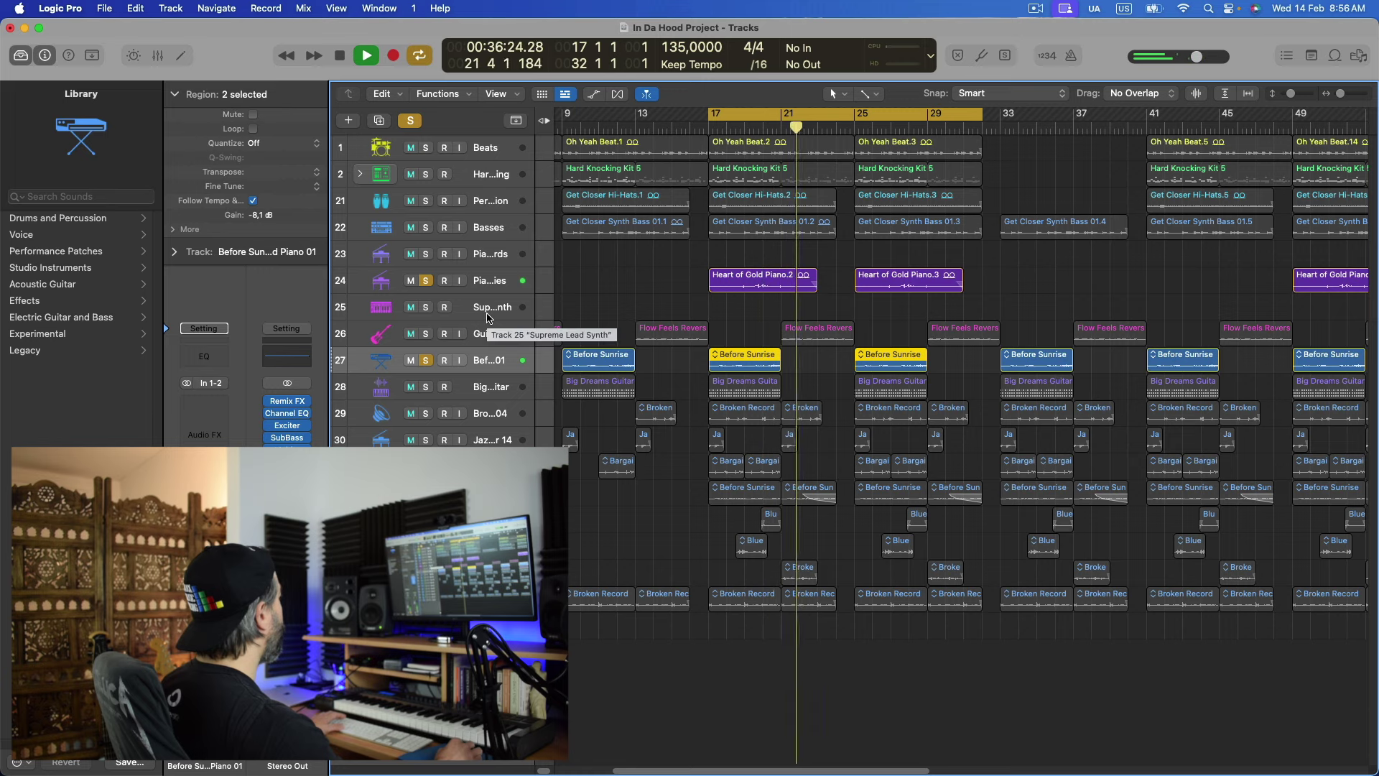
{"action": "key", "text": "space"}
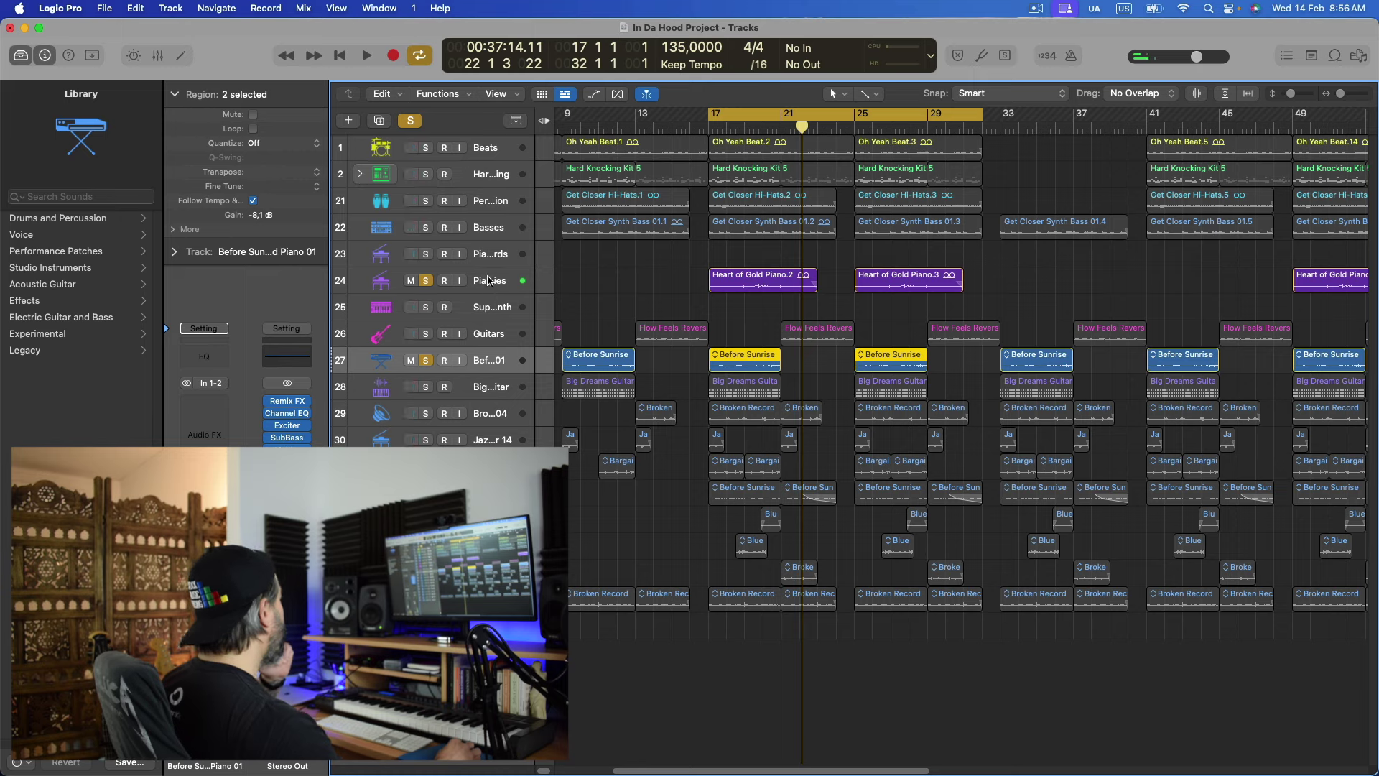
{"action": "left_click", "coordinate": [489, 280]}
{"action": "left_click", "coordinate": [205, 403]}
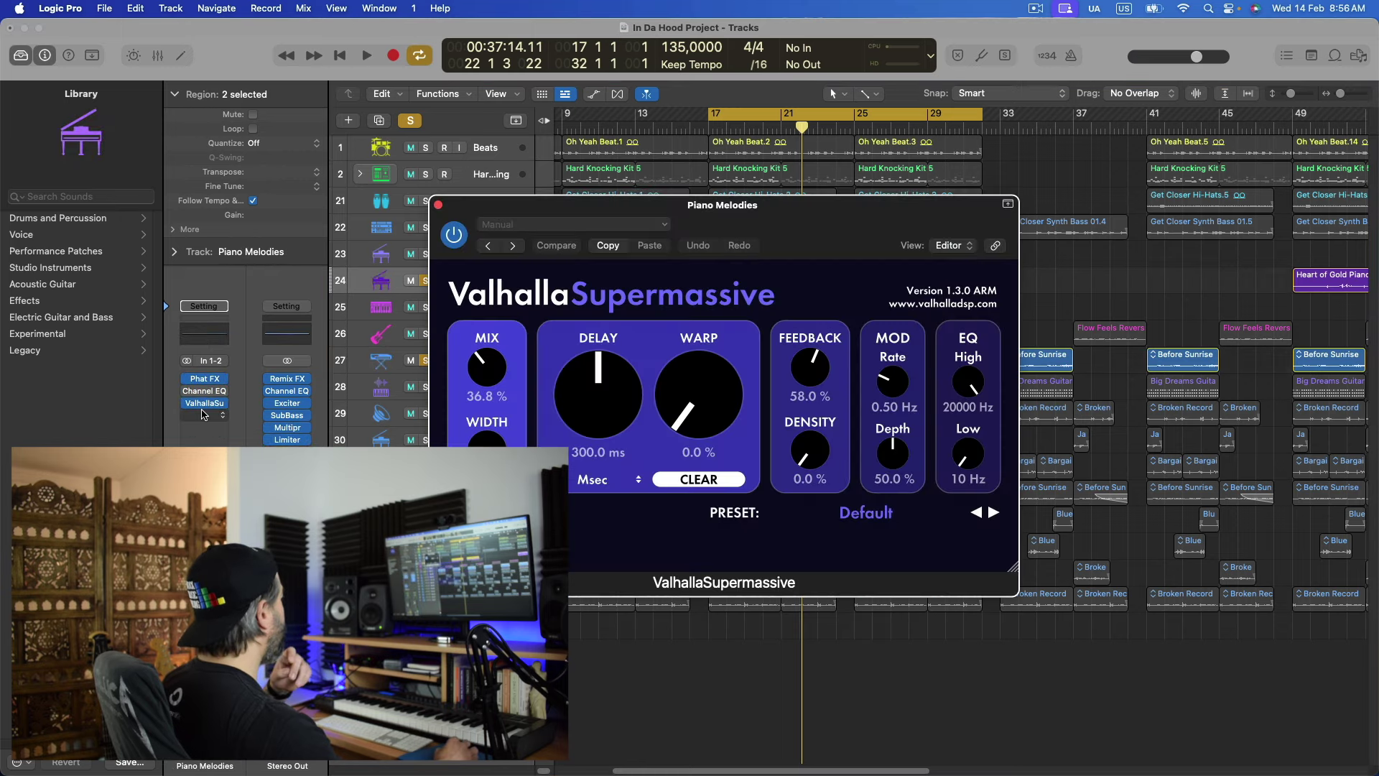
{"action": "left_click", "coordinate": [438, 205]}
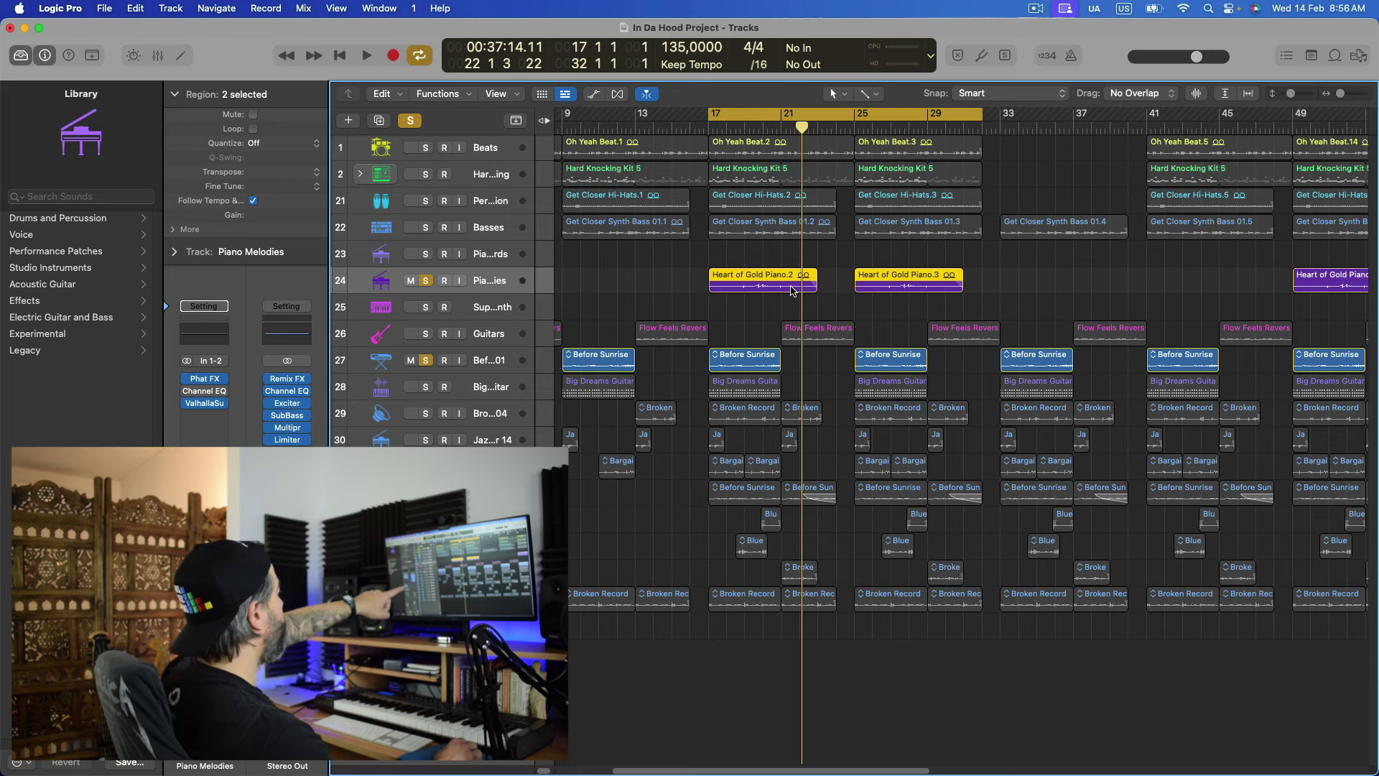
{"action": "left_click", "coordinate": [473, 362]}
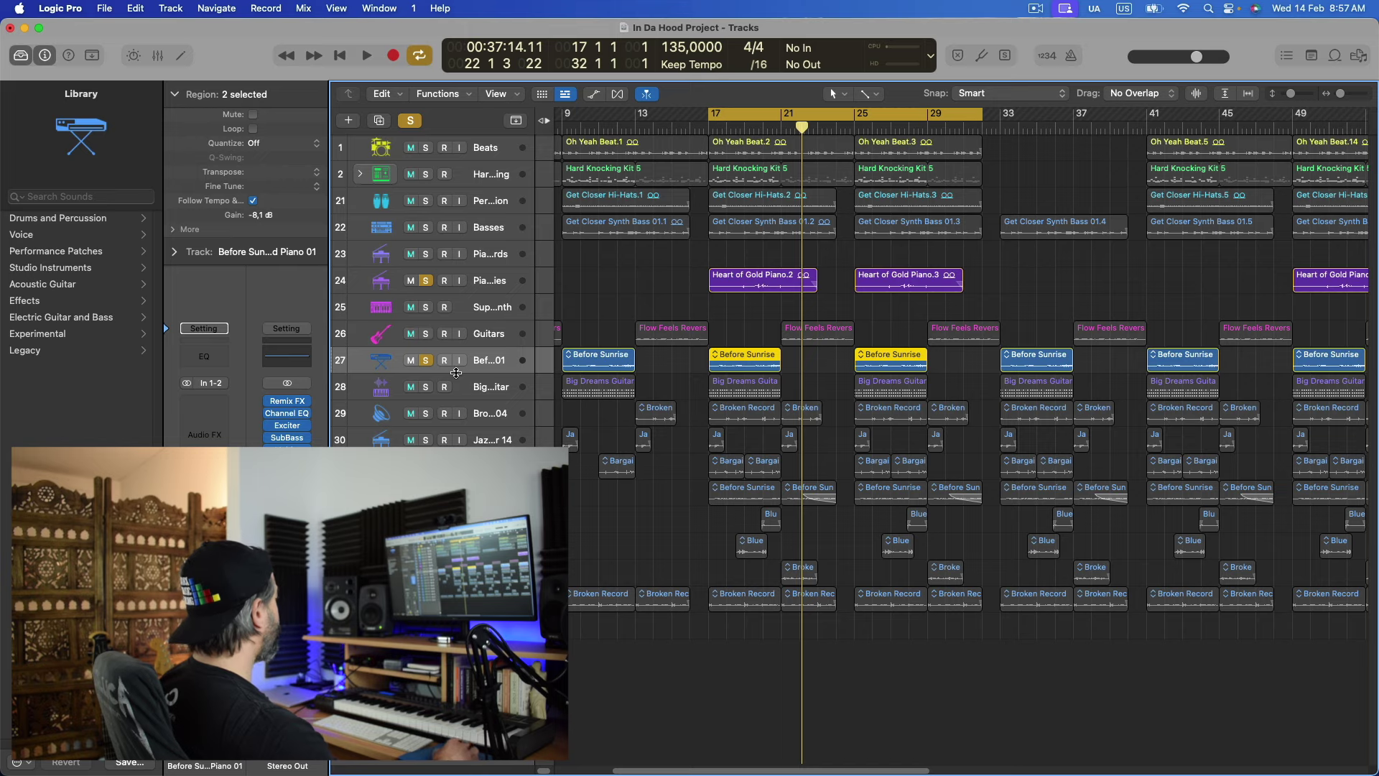
Play Big Dreams Guitar soloed, clear its solo, then solo the Broken Record track
{"action": "left_click", "coordinate": [427, 388]}
{"action": "left_click", "coordinate": [426, 280]}
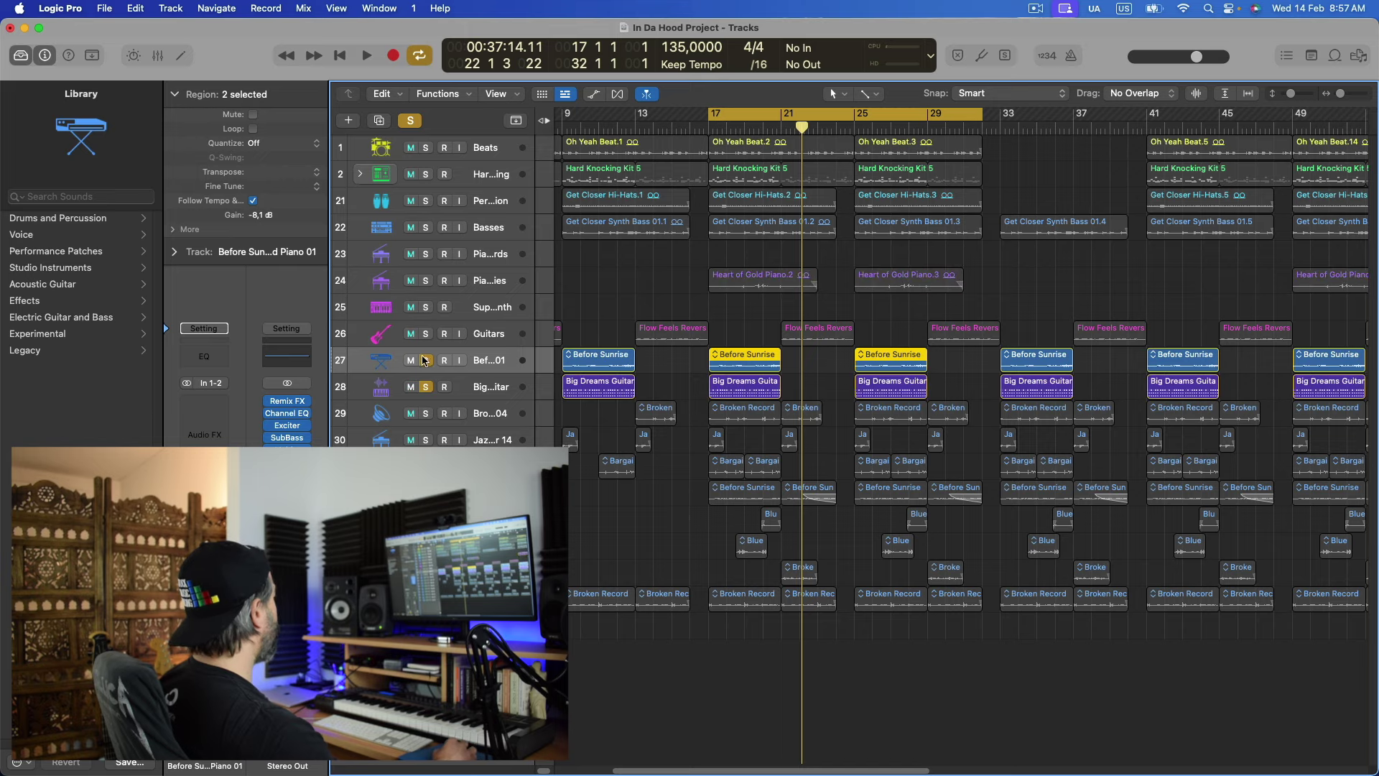
{"action": "key", "text": "space"}
{"action": "left_click", "coordinate": [472, 388]}
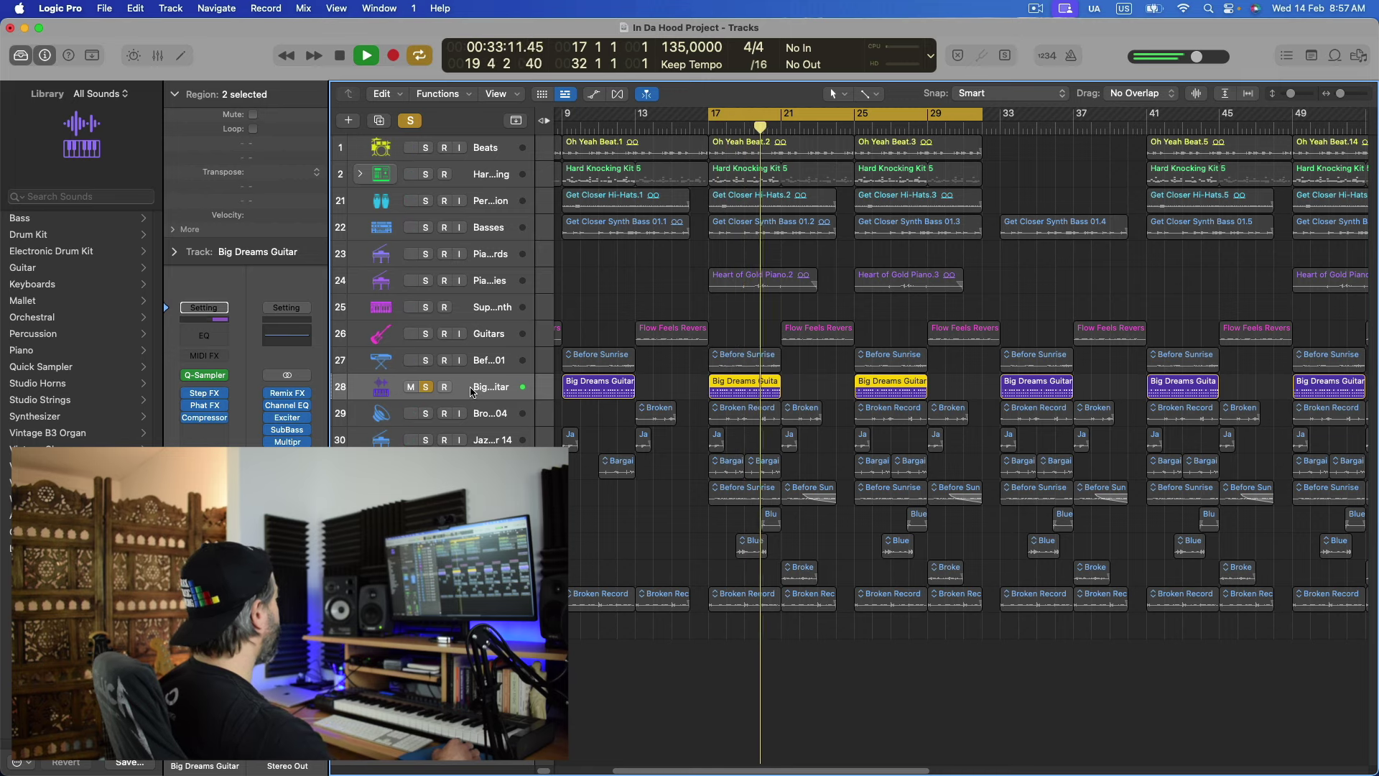
{"action": "left_click", "coordinate": [426, 387]}
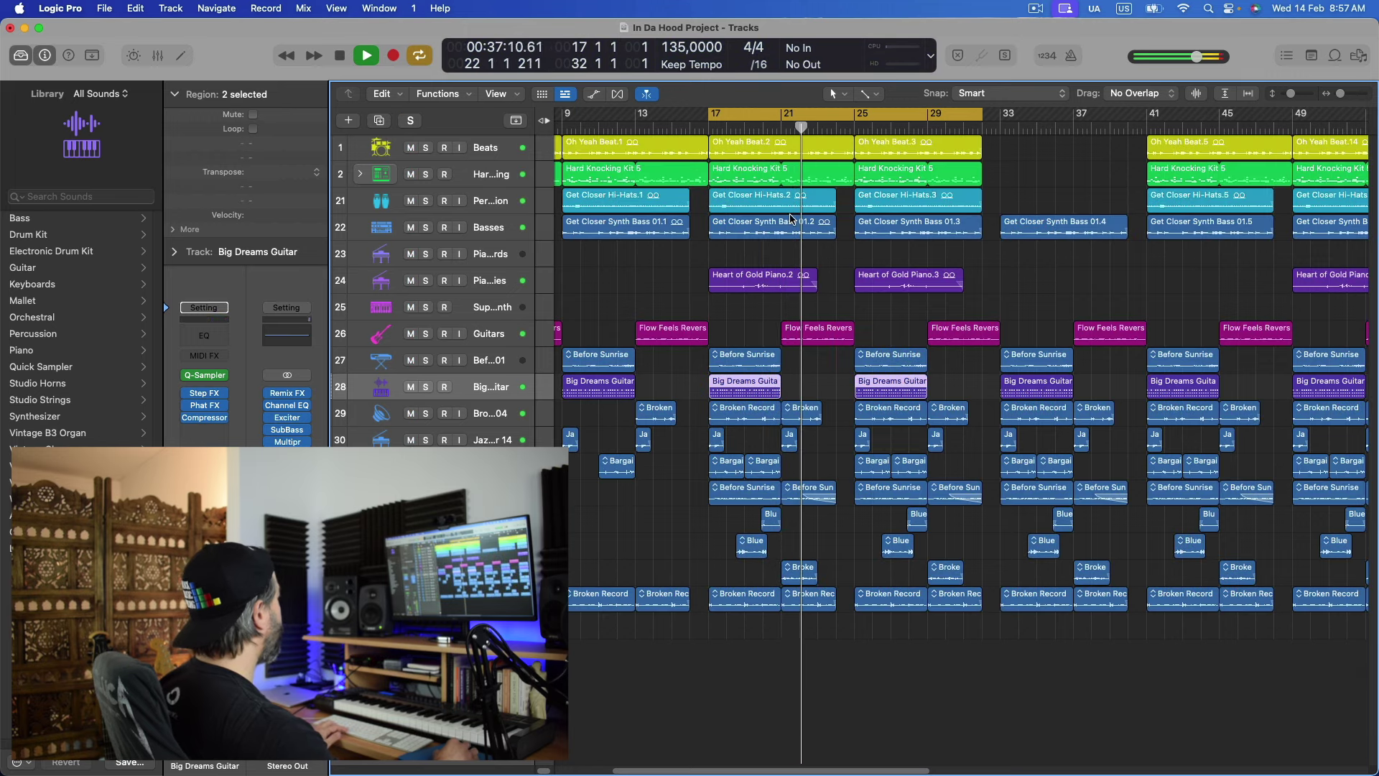
{"action": "key", "text": "Return"}
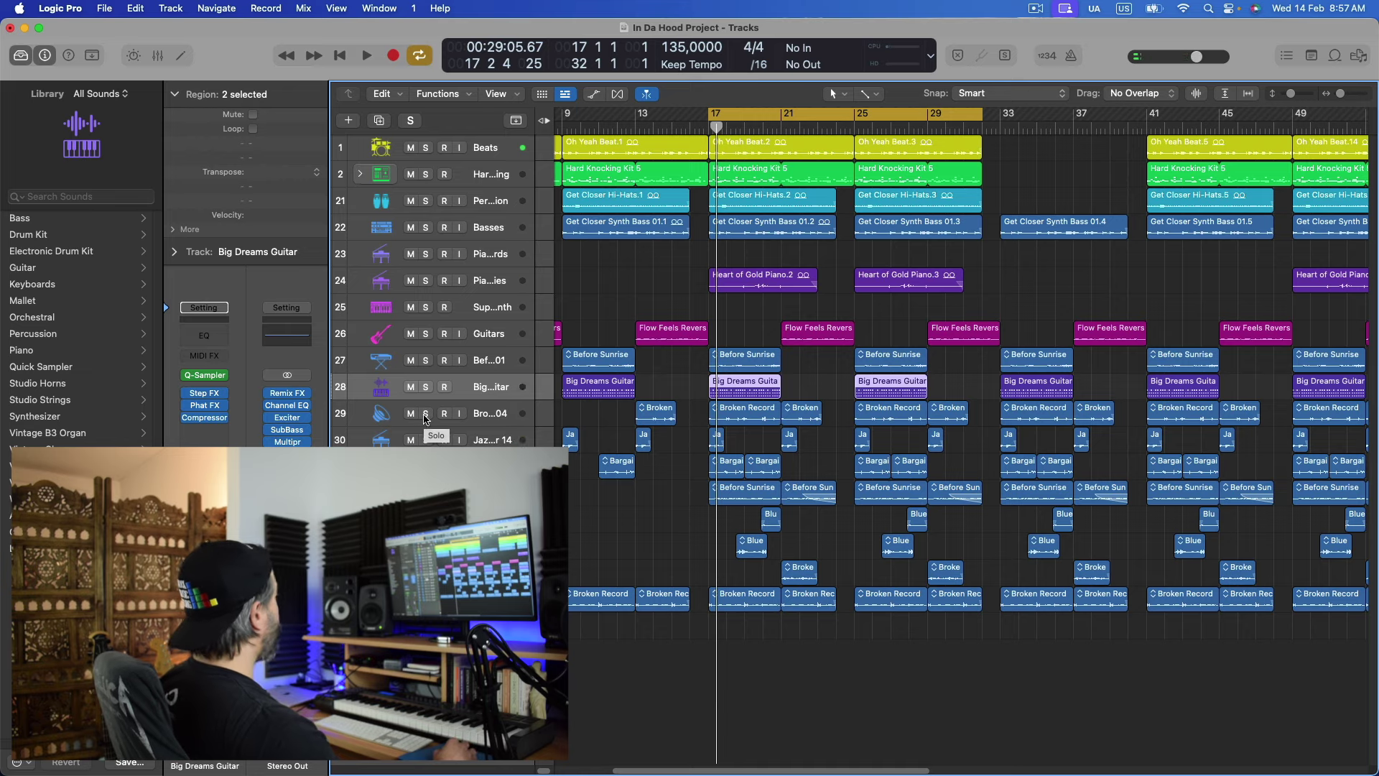
{"action": "left_click", "coordinate": [426, 413]}
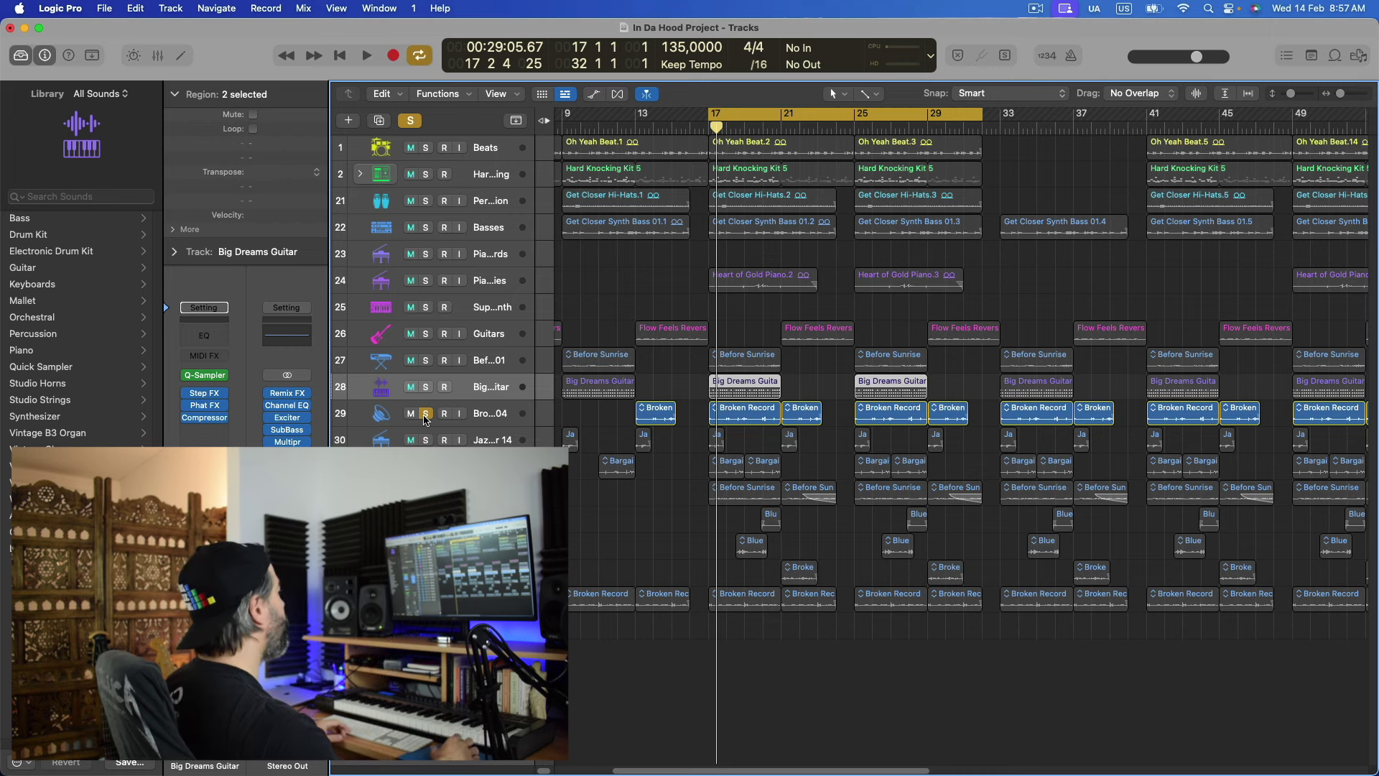
Play the soloed Broken Record chopped samples from bar 17
{"action": "key", "text": "space"}
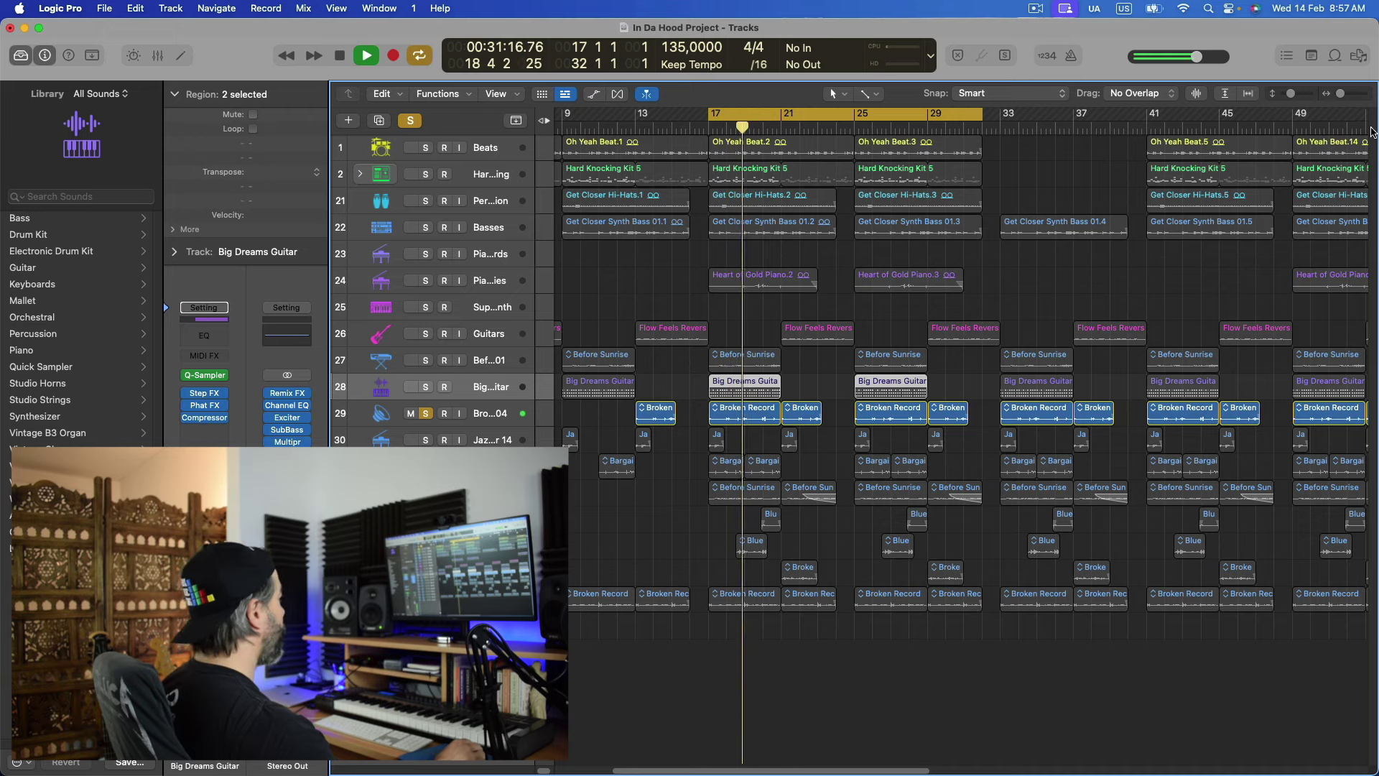
Zoom to bars 15–31, delete then restore the Broken Record region near bar 21, and unsolo it
{"action": "left_click_drag", "start_coordinate": [1341, 93], "coordinate": [1346, 94]}
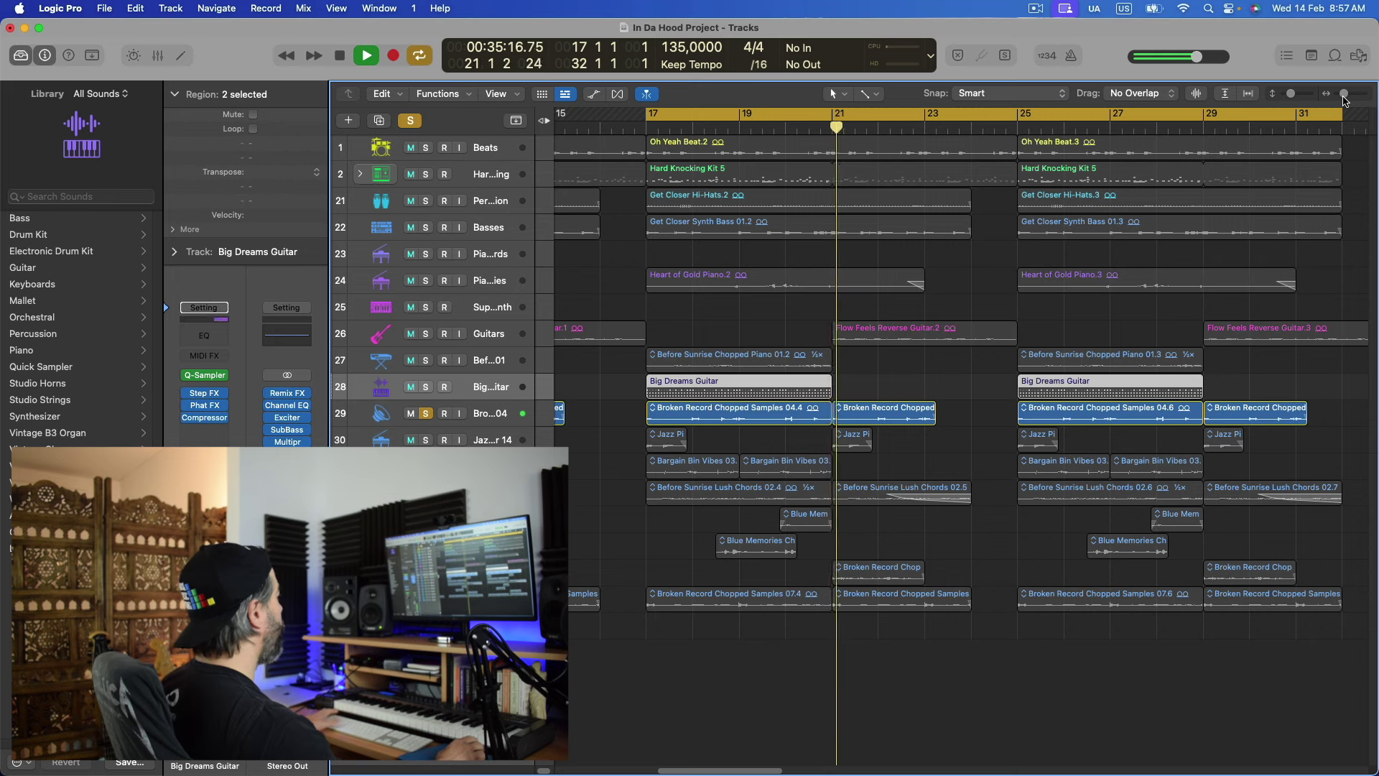
{"action": "key", "text": "space"}
{"action": "left_click", "coordinate": [951, 423]}
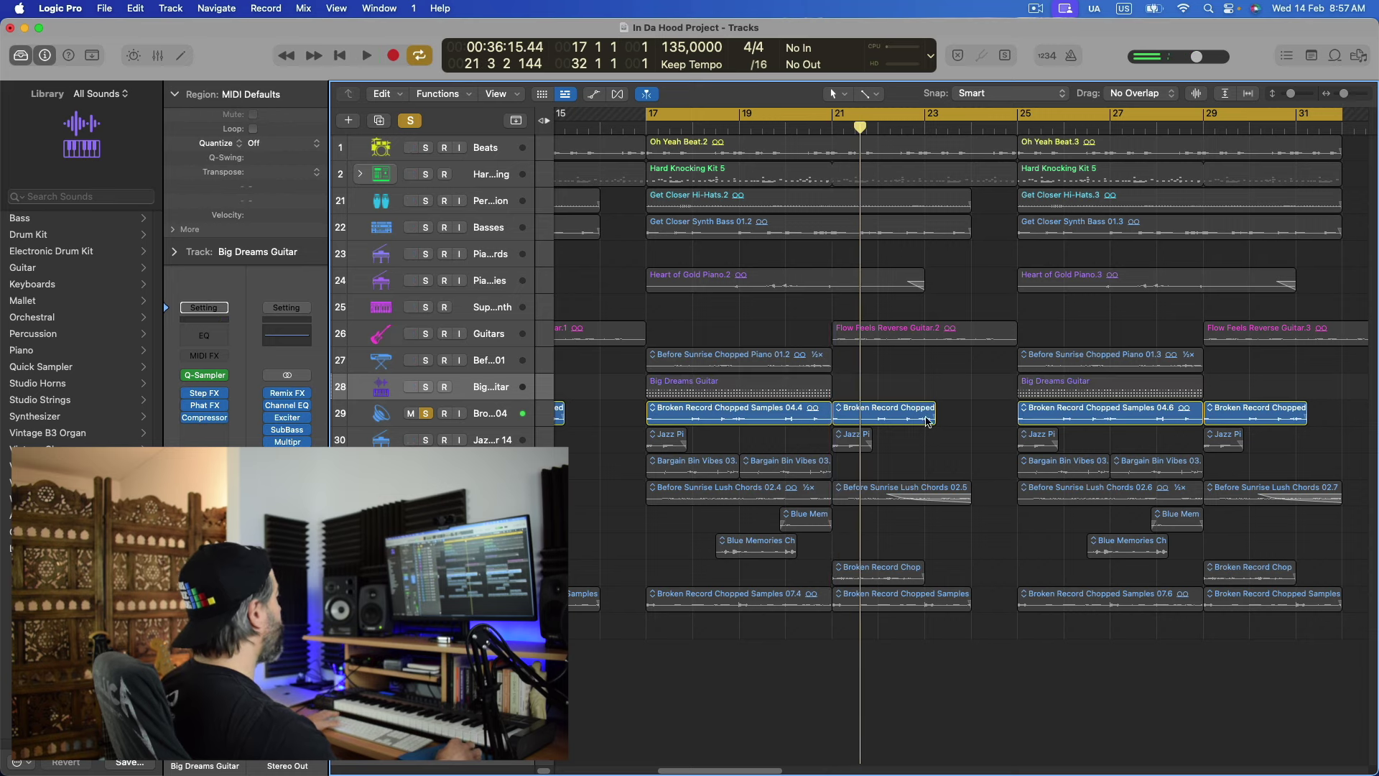
{"action": "left_click", "coordinate": [896, 418]}
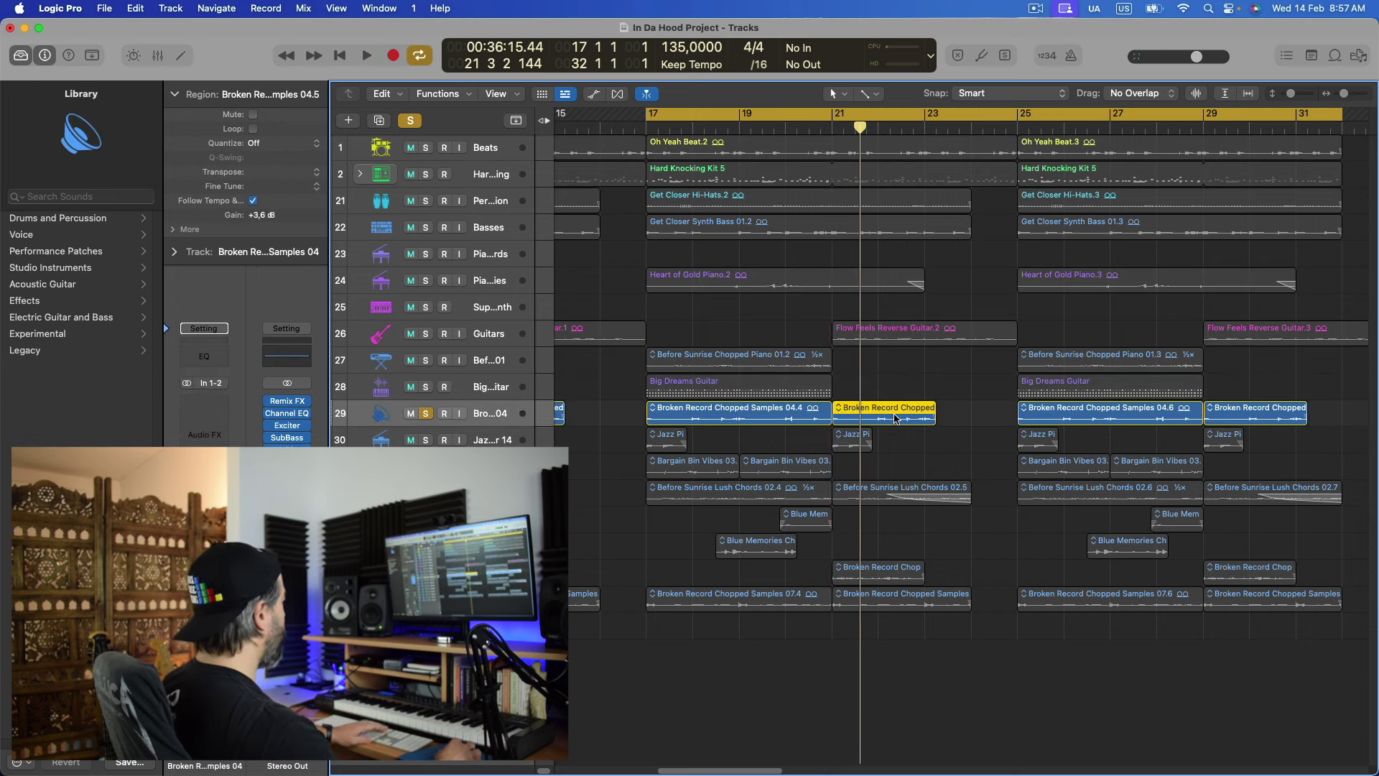
{"action": "key", "text": "Delete"}
{"action": "left_click", "coordinate": [827, 419]}
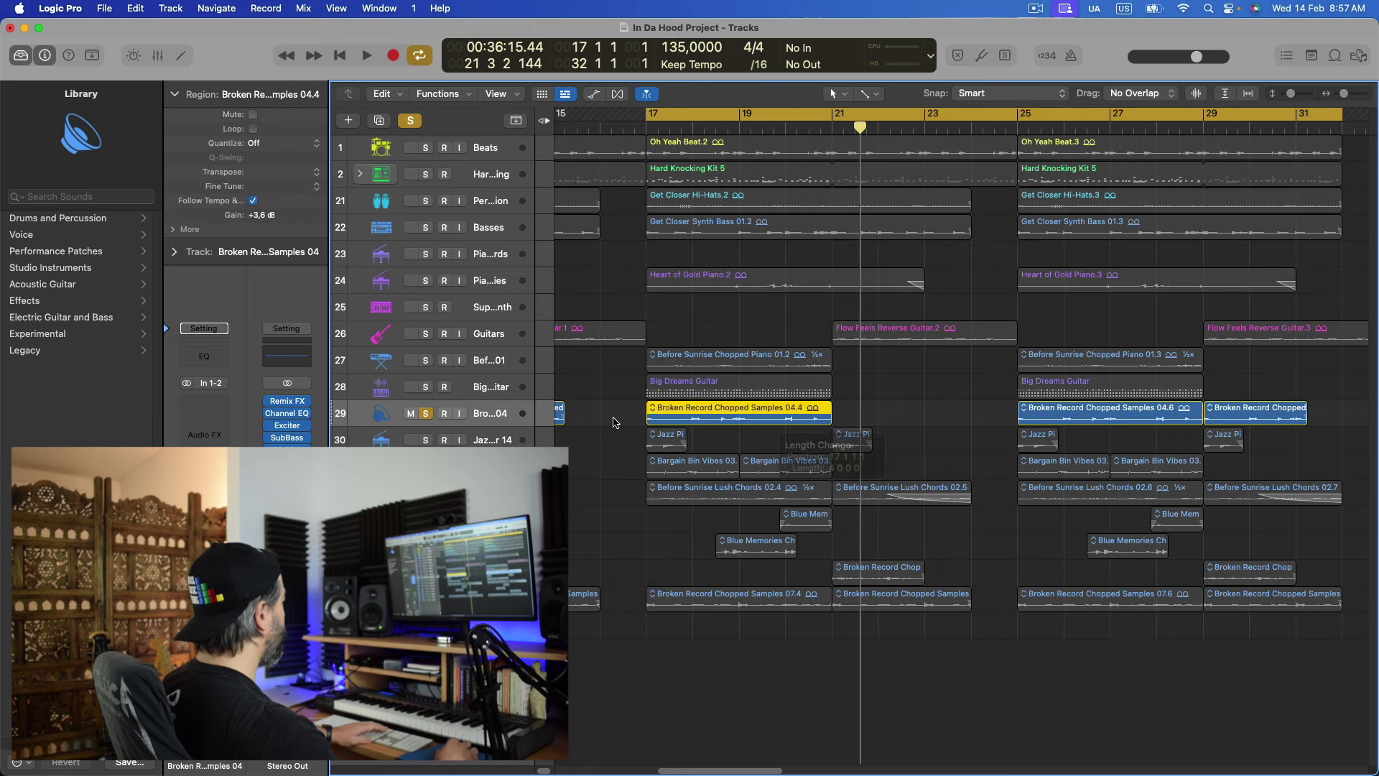
{"action": "left_click", "coordinate": [650, 414]}
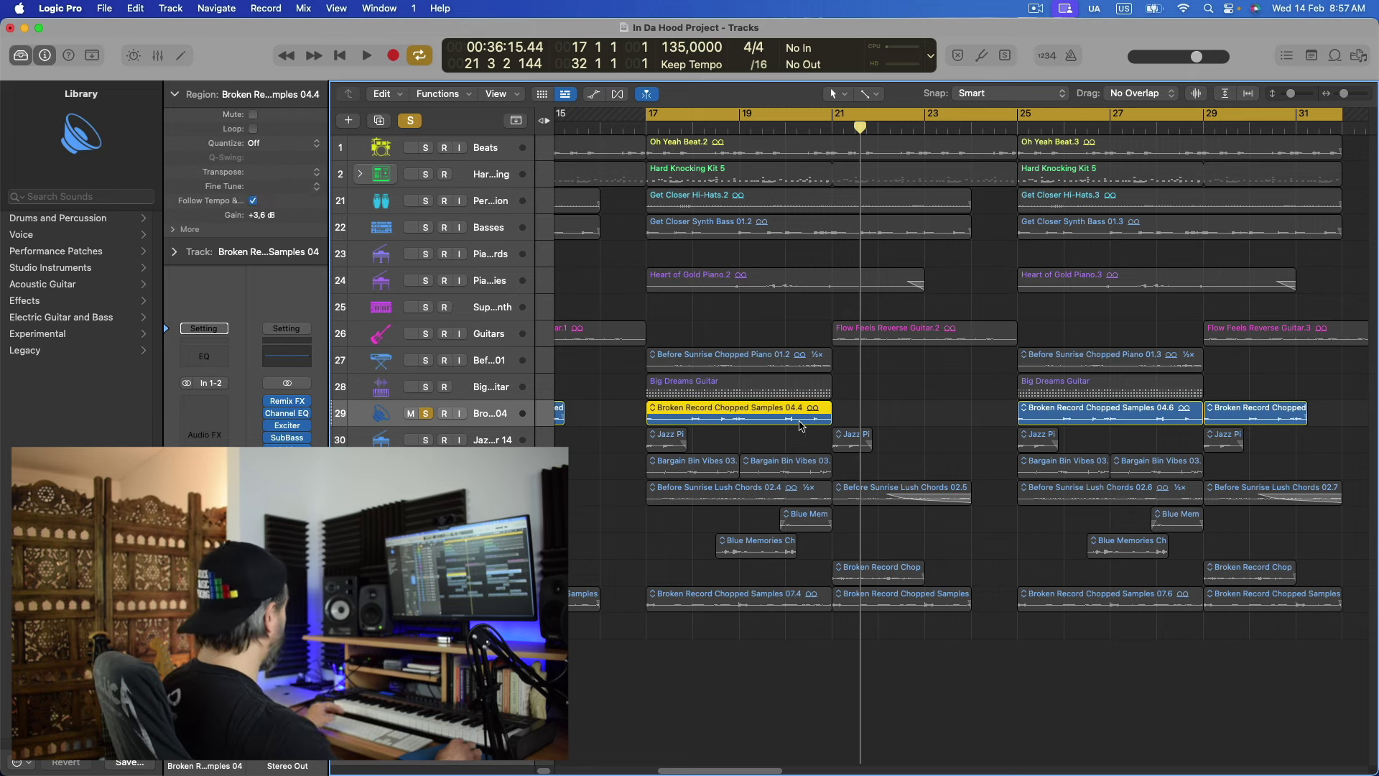
{"action": "key", "text": "super+z"}
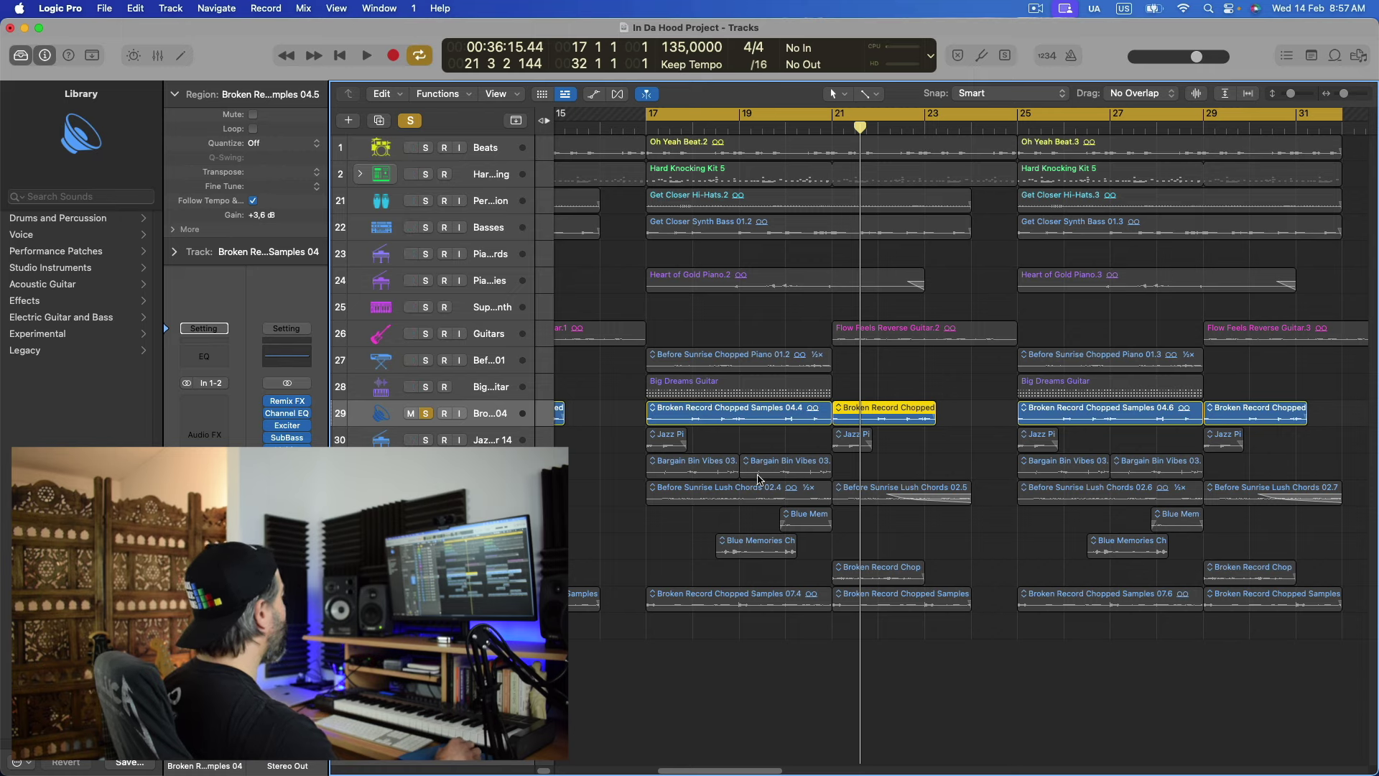
{"action": "left_click", "coordinate": [427, 414]}
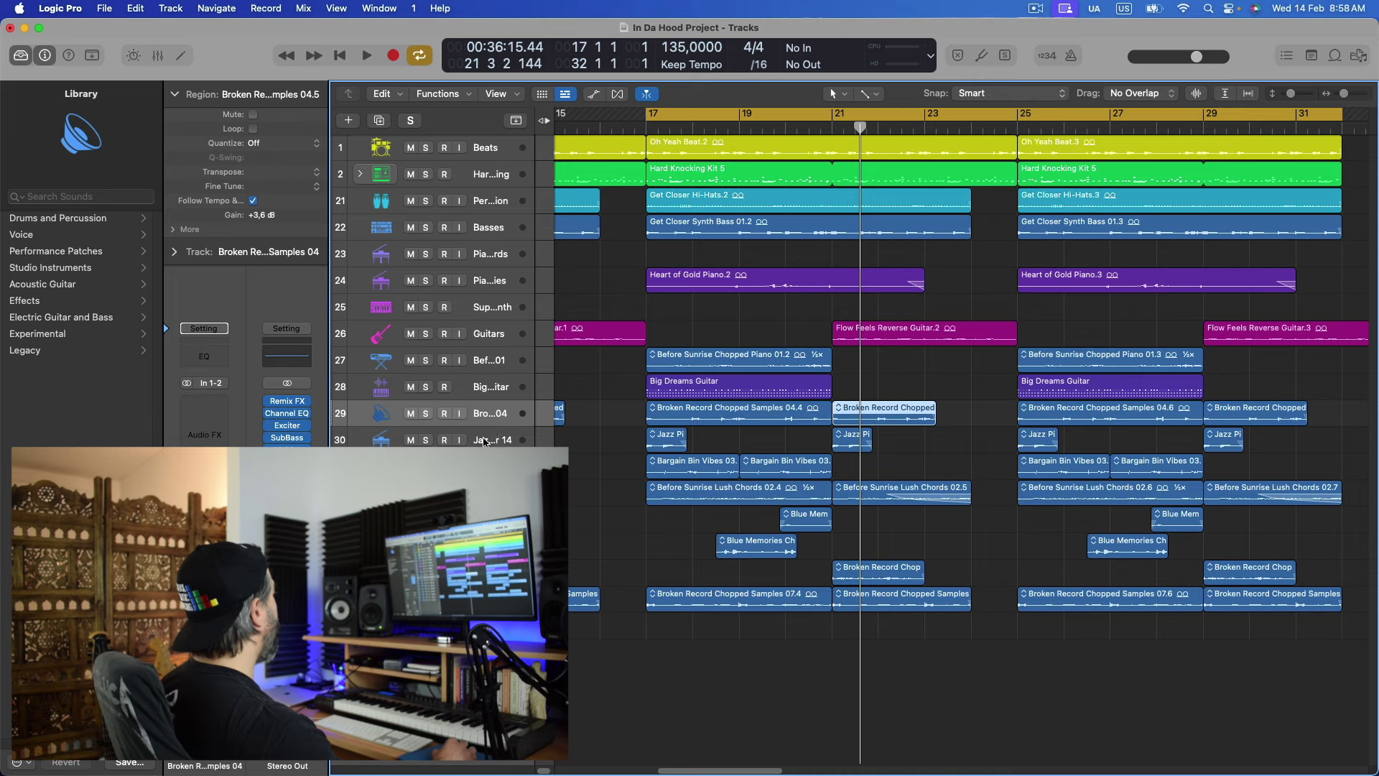
Solo Jazz Piano Bar 14, play it from bar 17, and undo a trial lengthening to bar 19
{"action": "left_click", "coordinate": [485, 441]}
{"action": "key", "text": "s"}
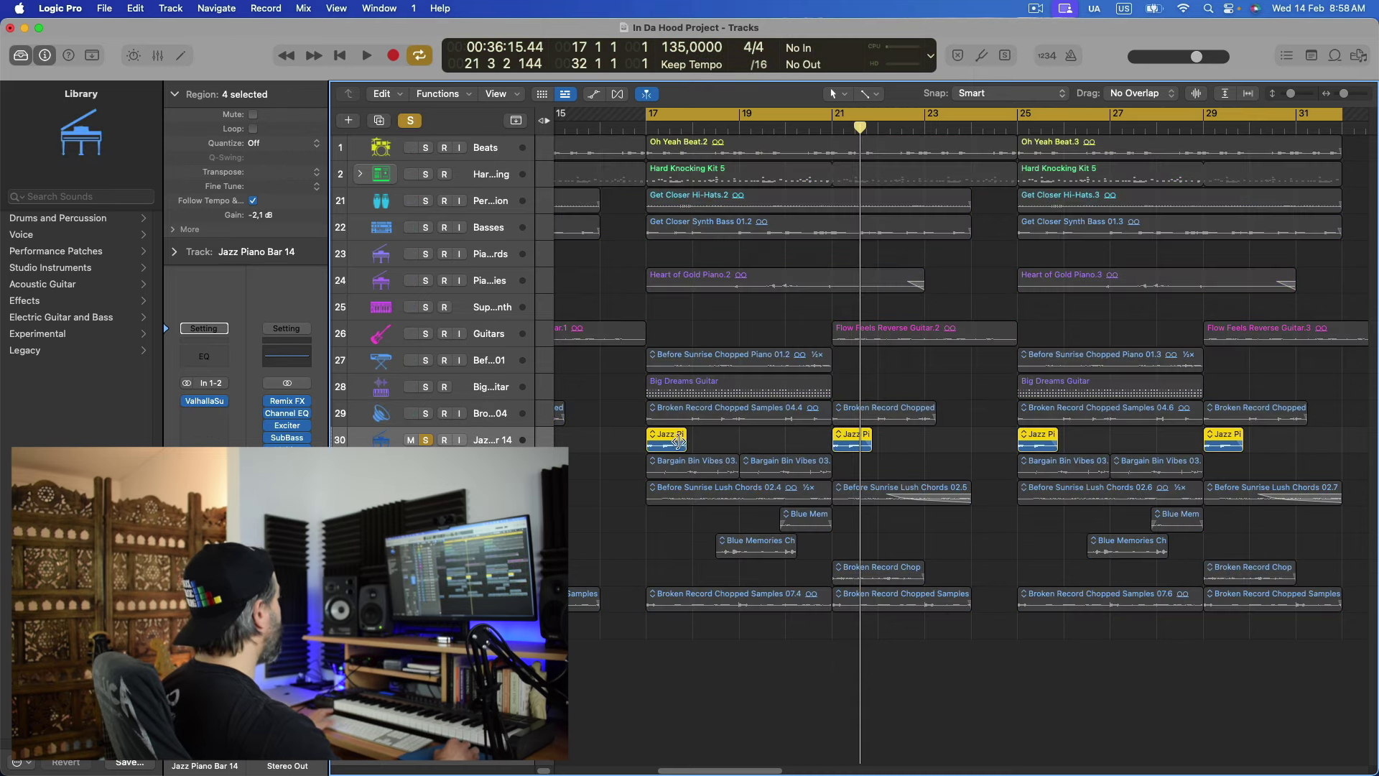
{"action": "key", "text": "shift+space"}
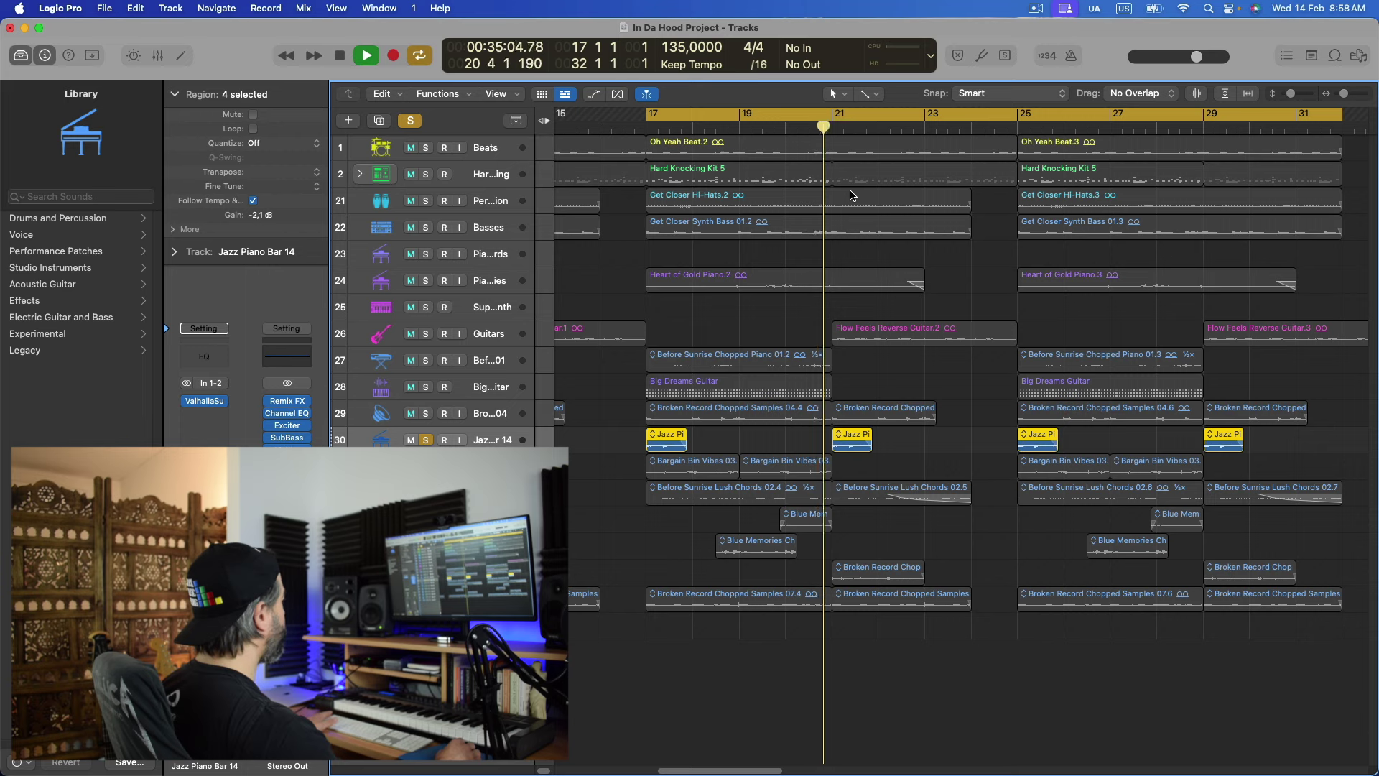
{"action": "key", "text": "space"}
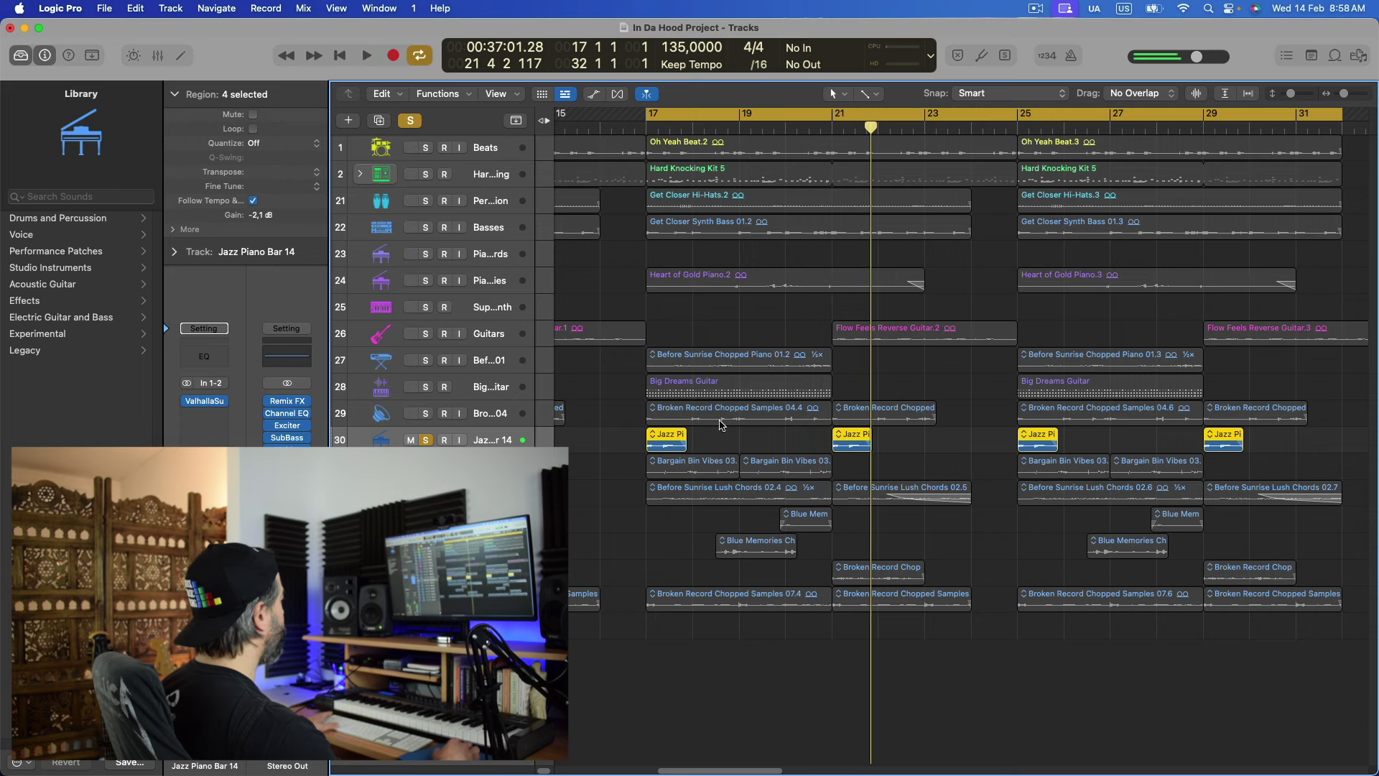
{"action": "left_click_drag", "start_coordinate": [682, 444], "coordinate": [790, 446]}
{"action": "key", "text": "super+z"}
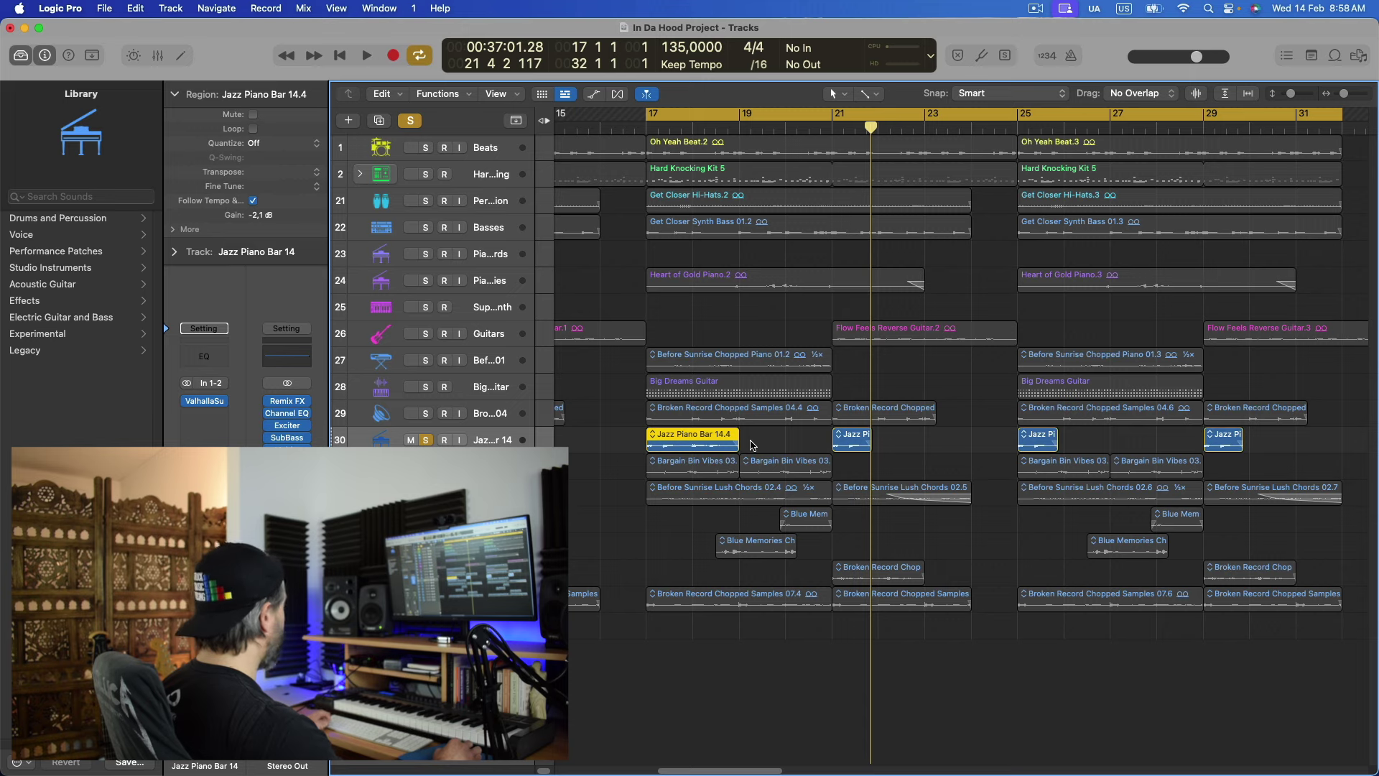
{"action": "key", "text": "super+z"}
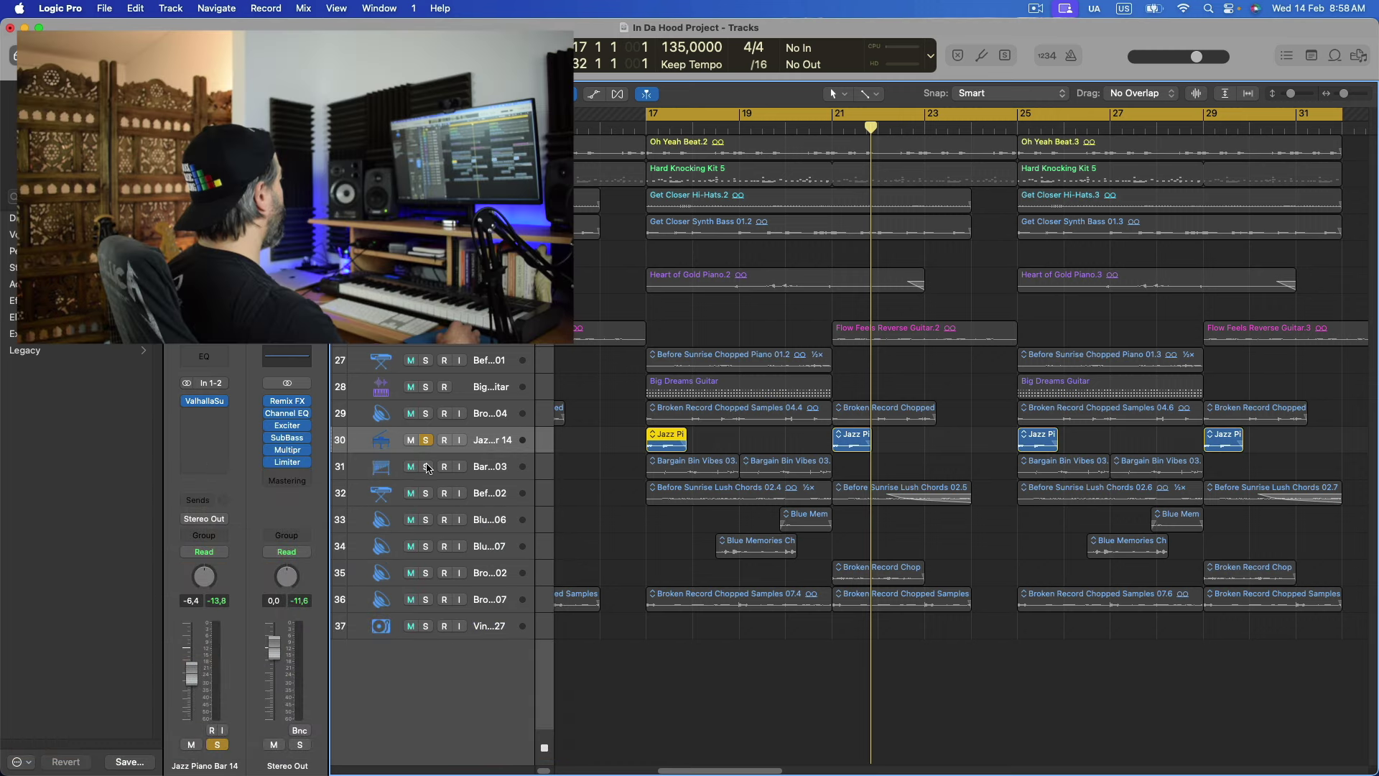
Solo and play Bargain Bin Vibes from bar 17, then Before Sunrise Lush Chords, then Blue Memories
{"action": "left_click", "coordinate": [428, 467], "text": "alt"}
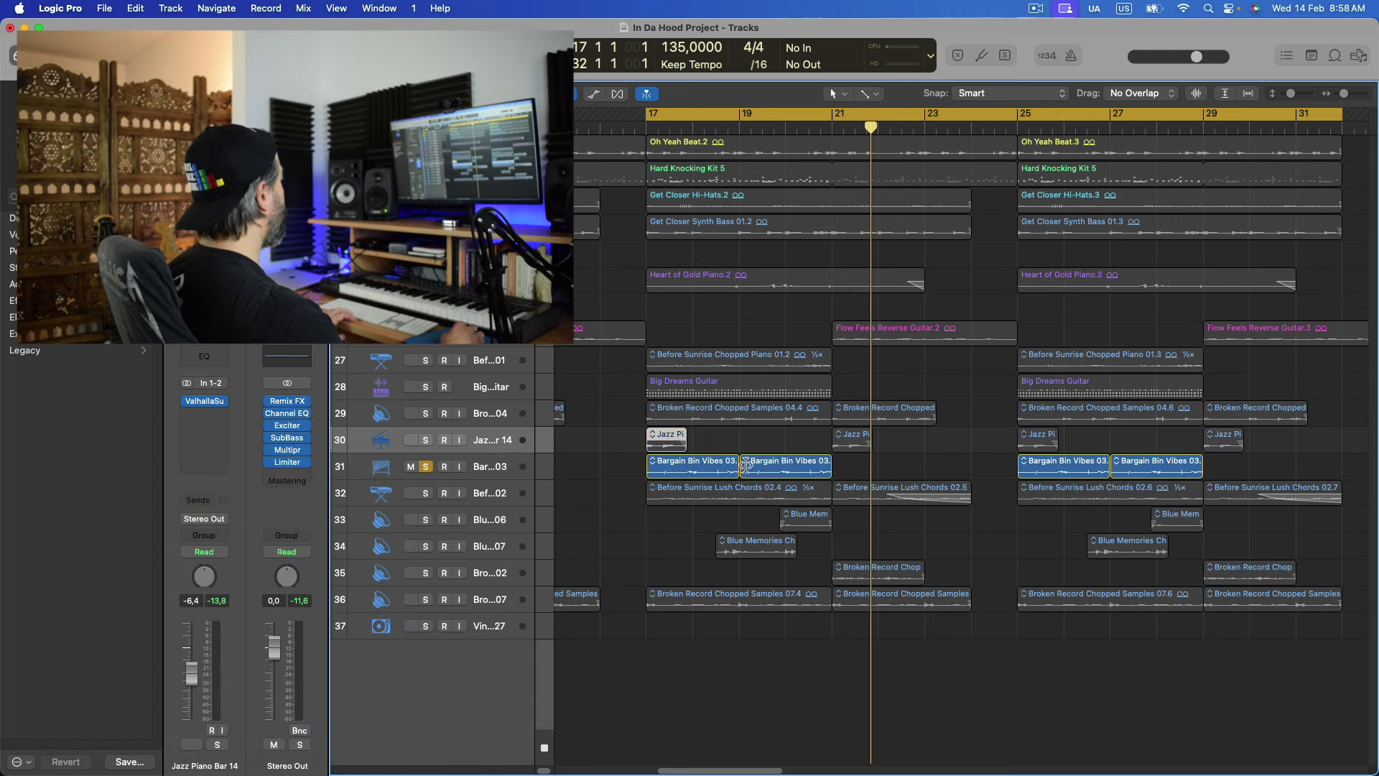
{"action": "key", "text": "shift+space"}
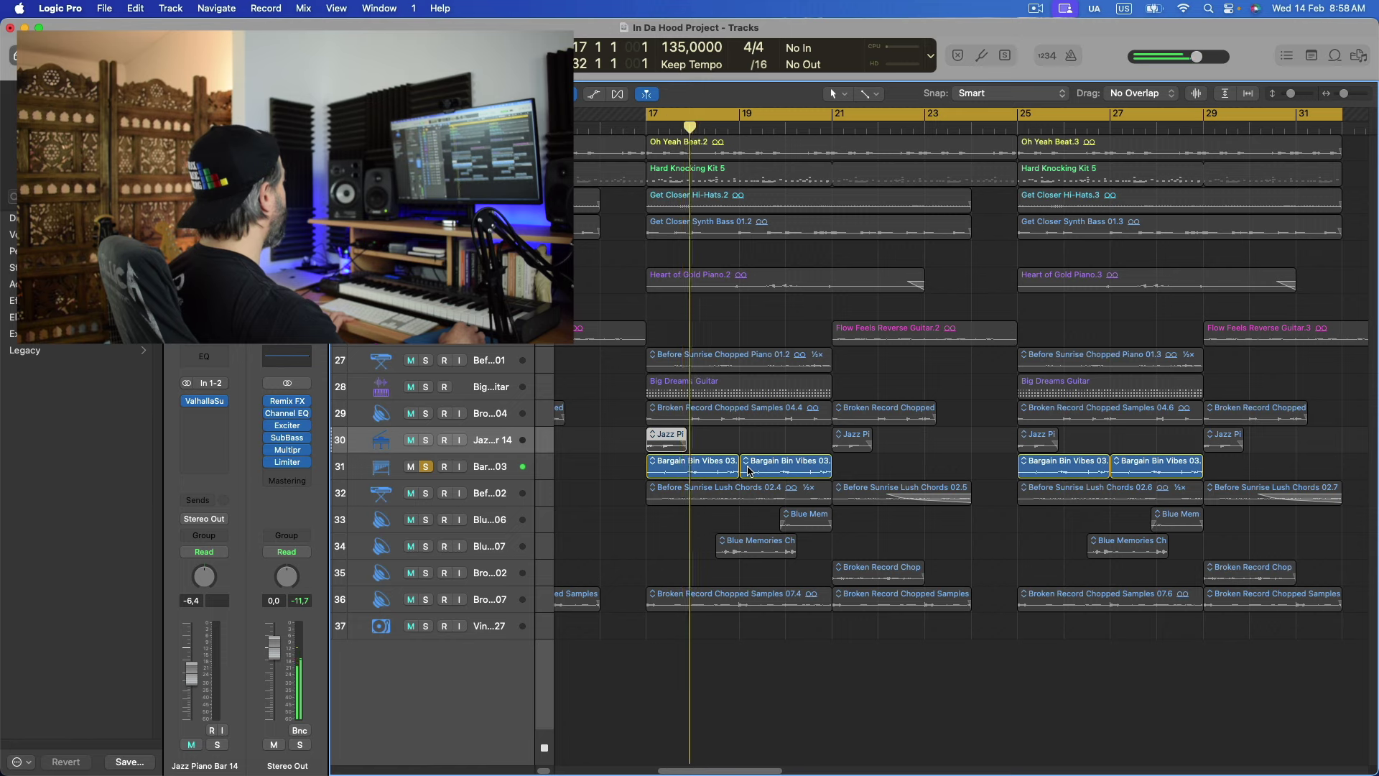
{"action": "left_click", "coordinate": [495, 475]}
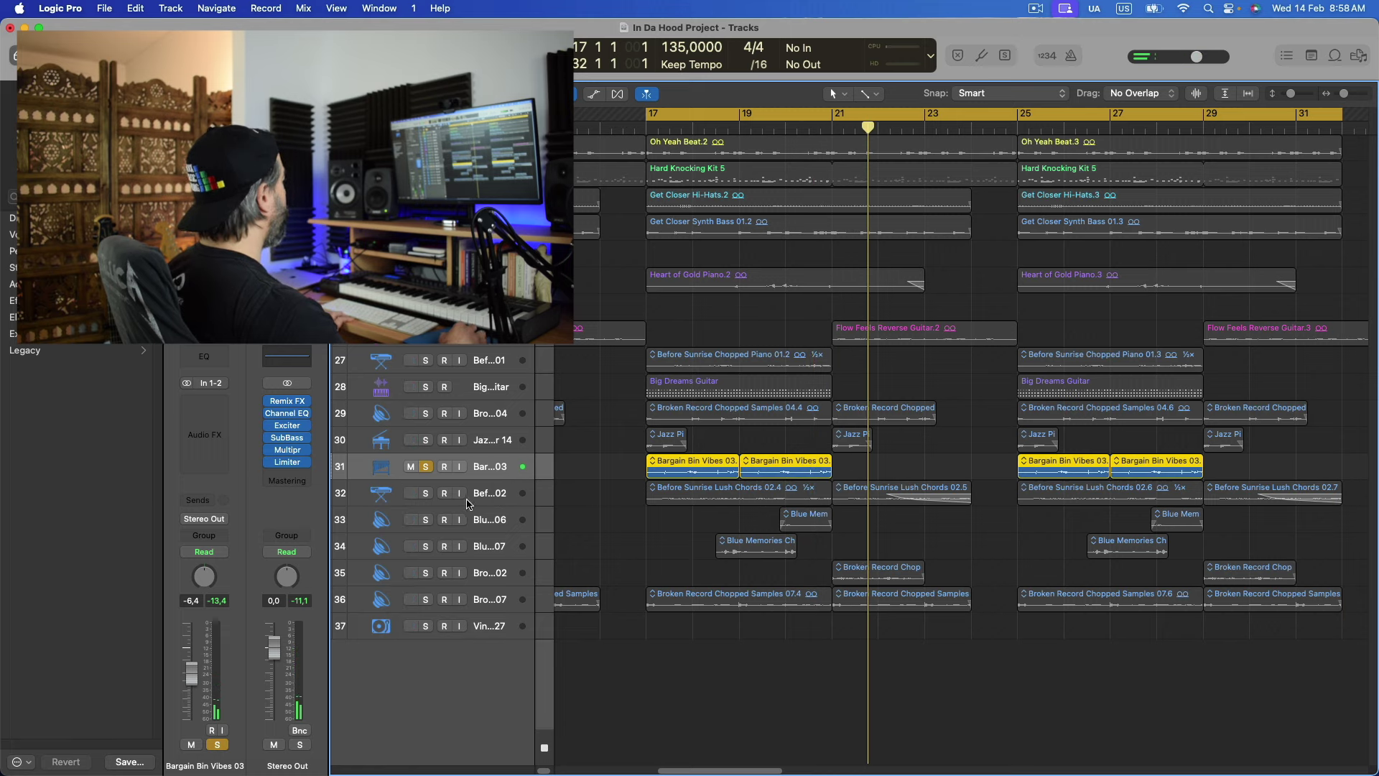
{"action": "left_click", "coordinate": [426, 493]}
{"action": "left_click", "coordinate": [426, 466]}
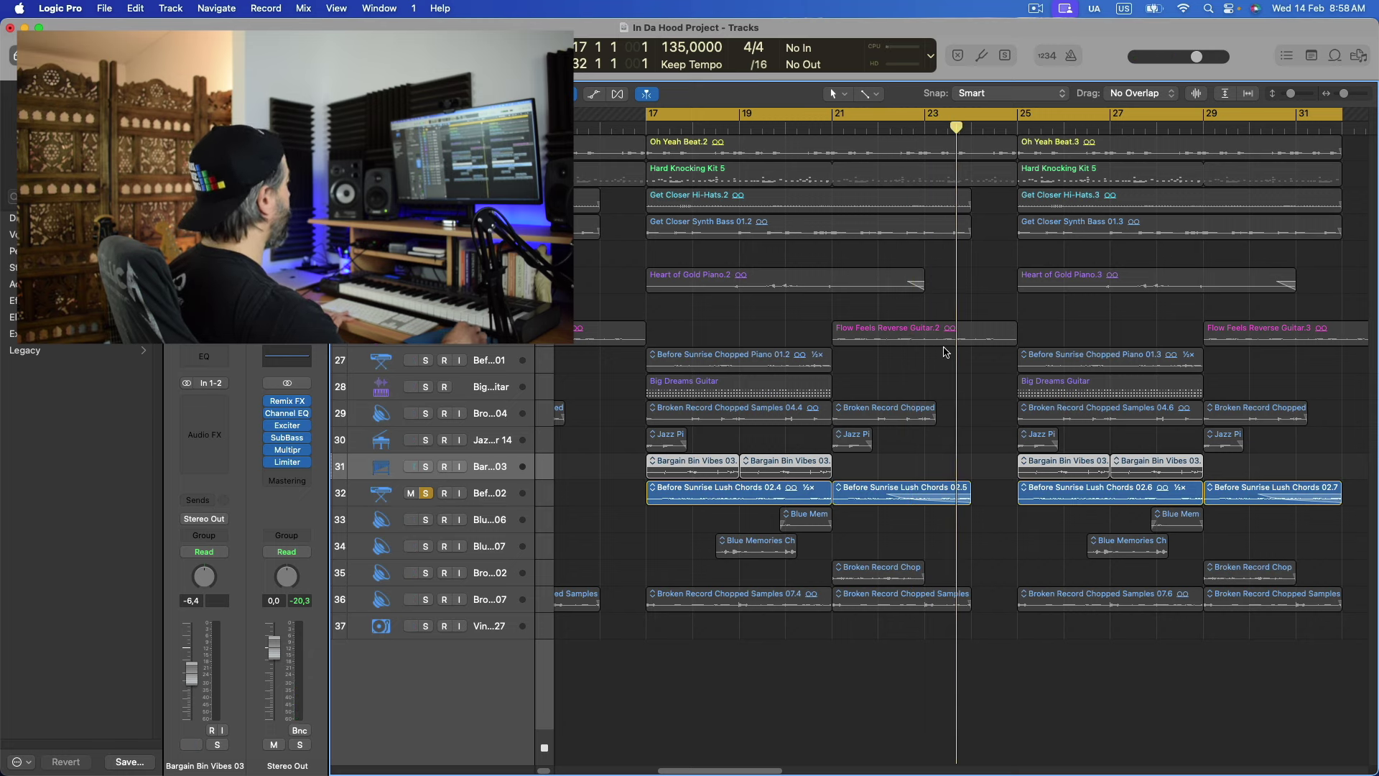
{"action": "left_click", "coordinate": [431, 331]}
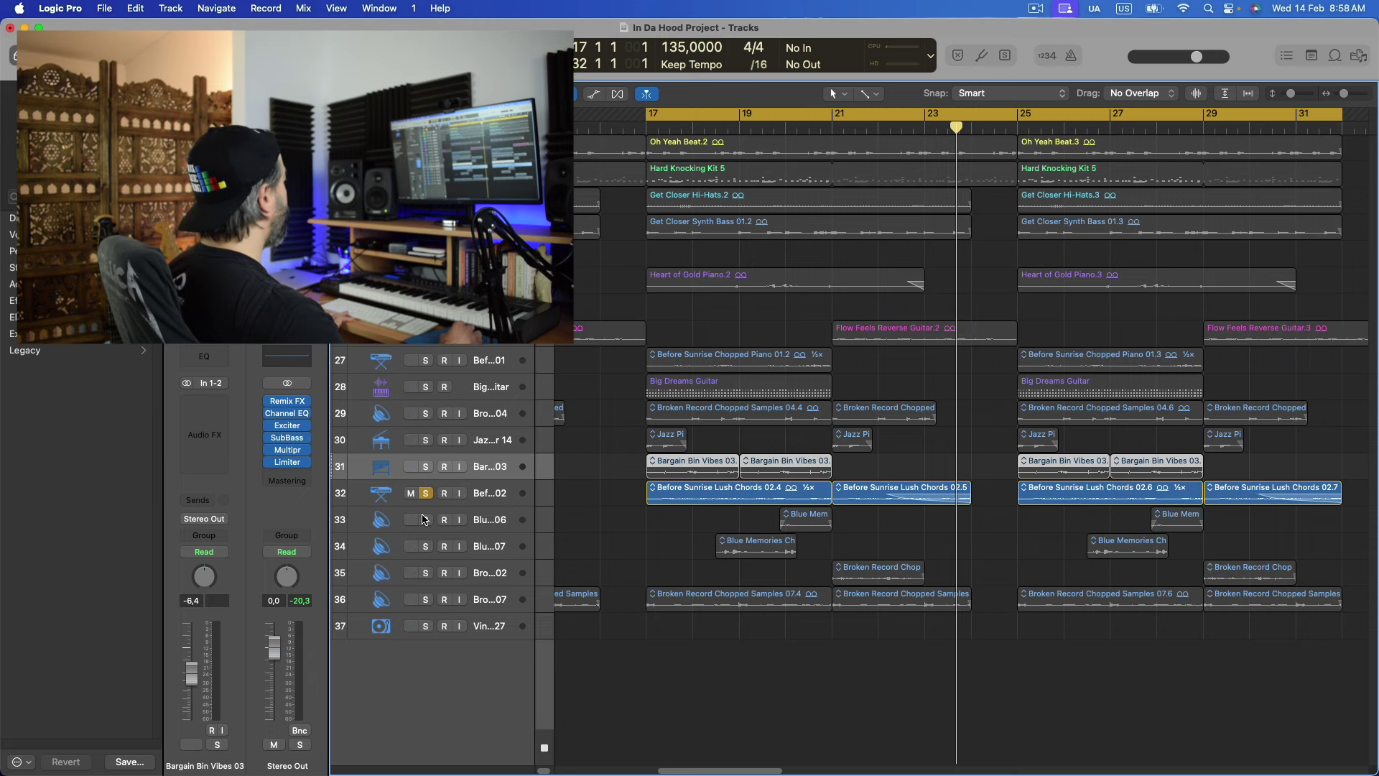
{"action": "left_click", "coordinate": [426, 493]}
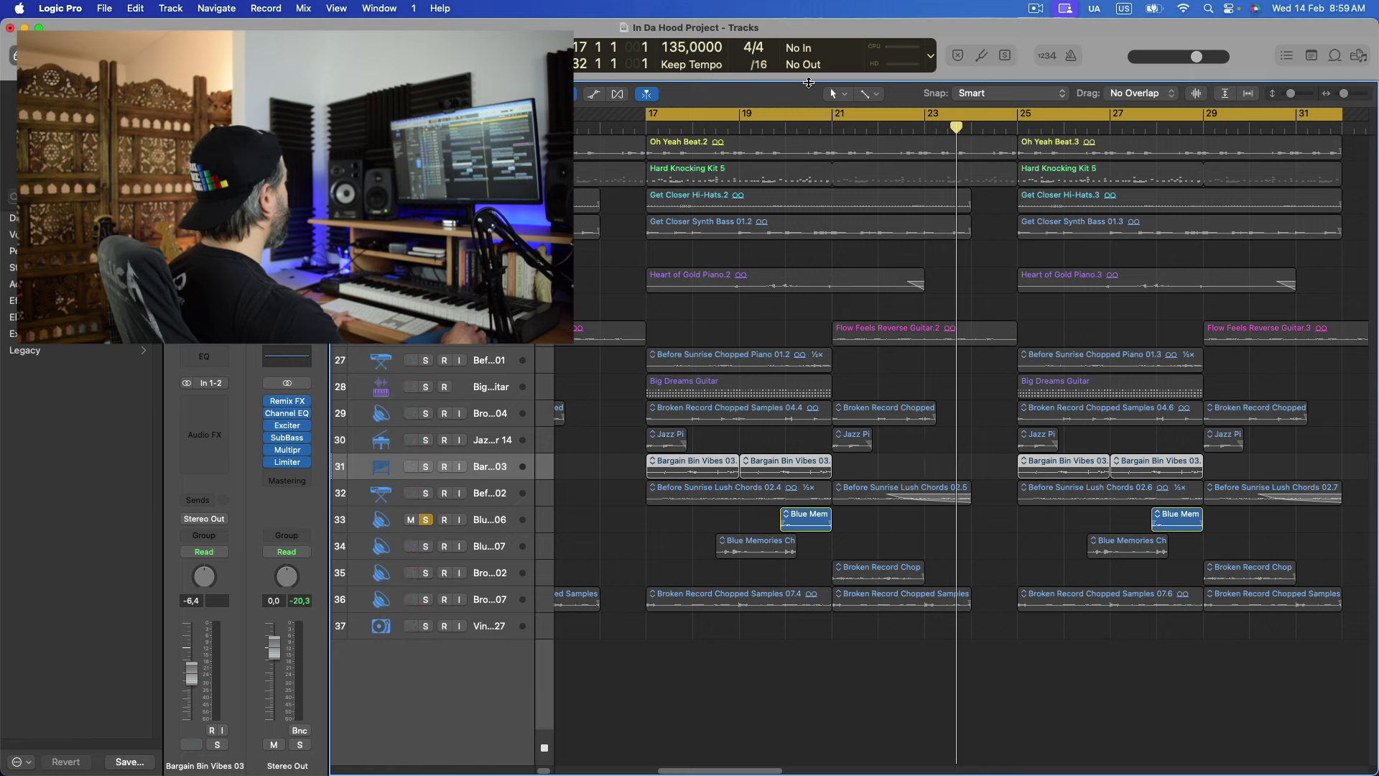
Play near bar 21, try and undo extending the Blue Memories region to bar 17.5, then solo tracks 29–32
{"action": "double_click", "coordinate": [787, 126]}
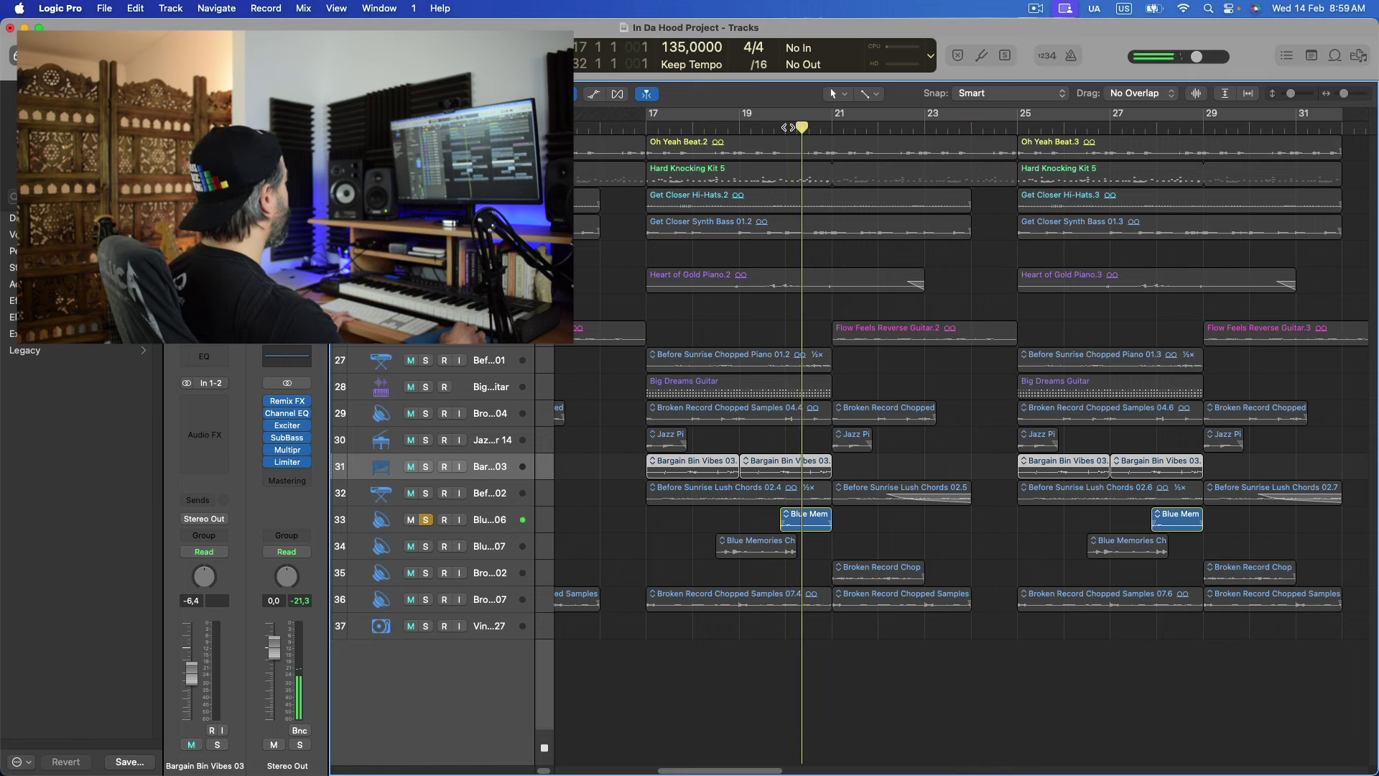
{"action": "left_click", "coordinate": [775, 127]}
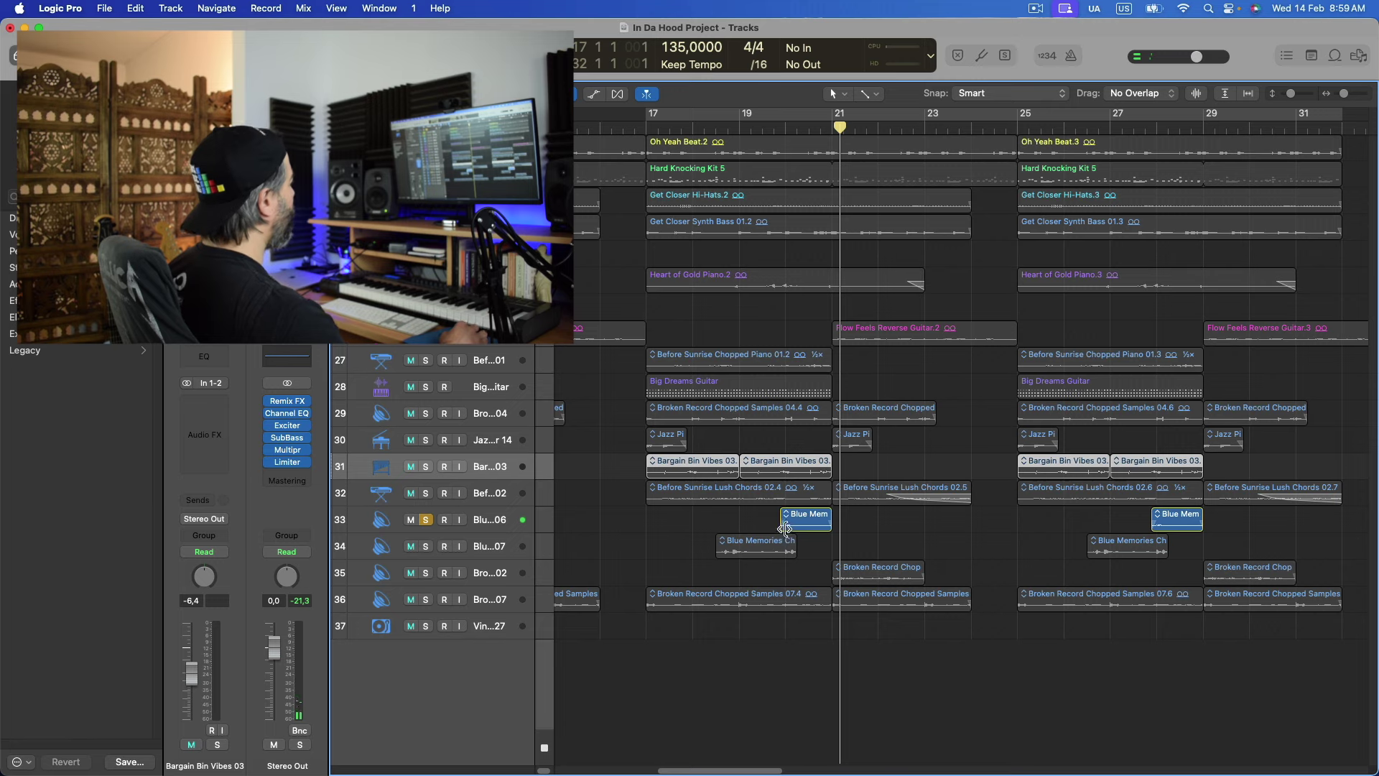
{"action": "left_click_drag", "start_coordinate": [785, 528], "coordinate": [660, 522]}
{"action": "key", "text": "super+z"}
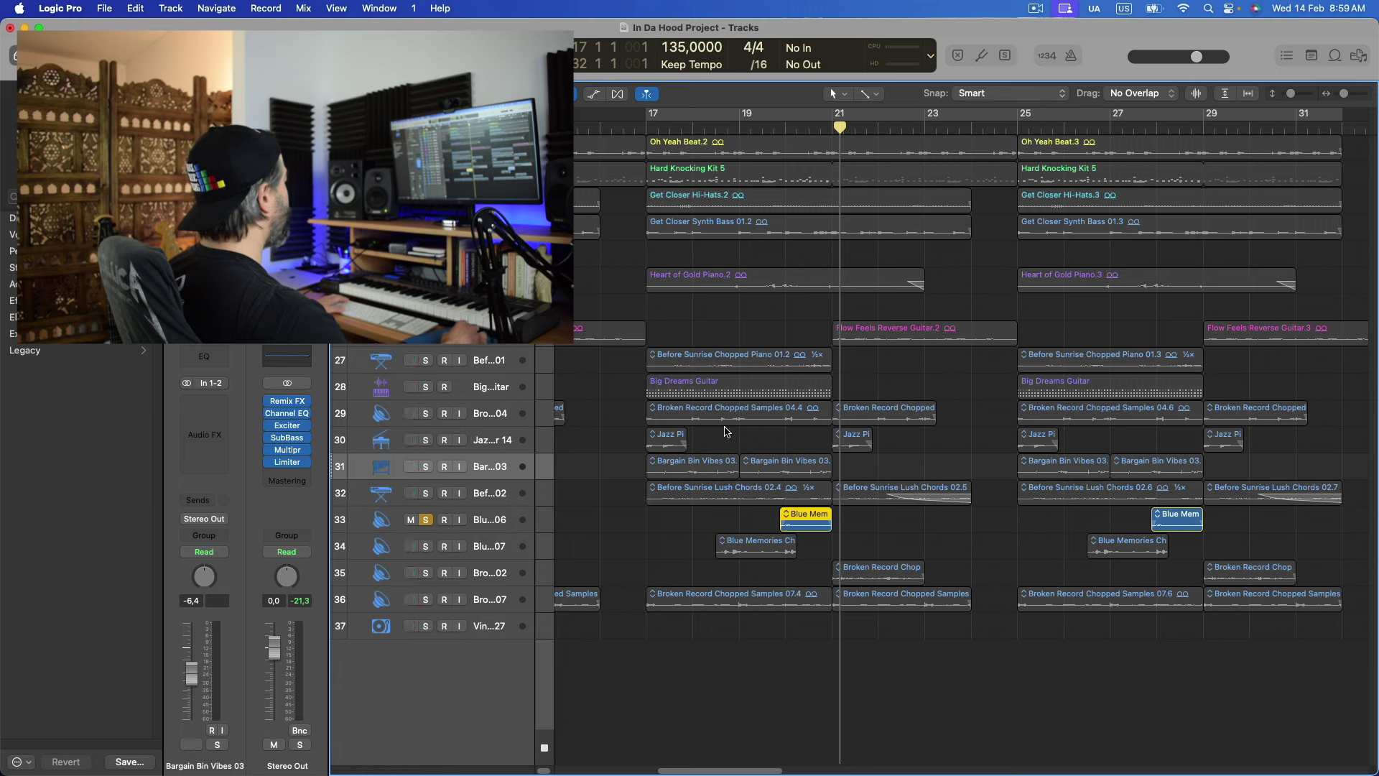
{"action": "double_click", "coordinate": [779, 128]}
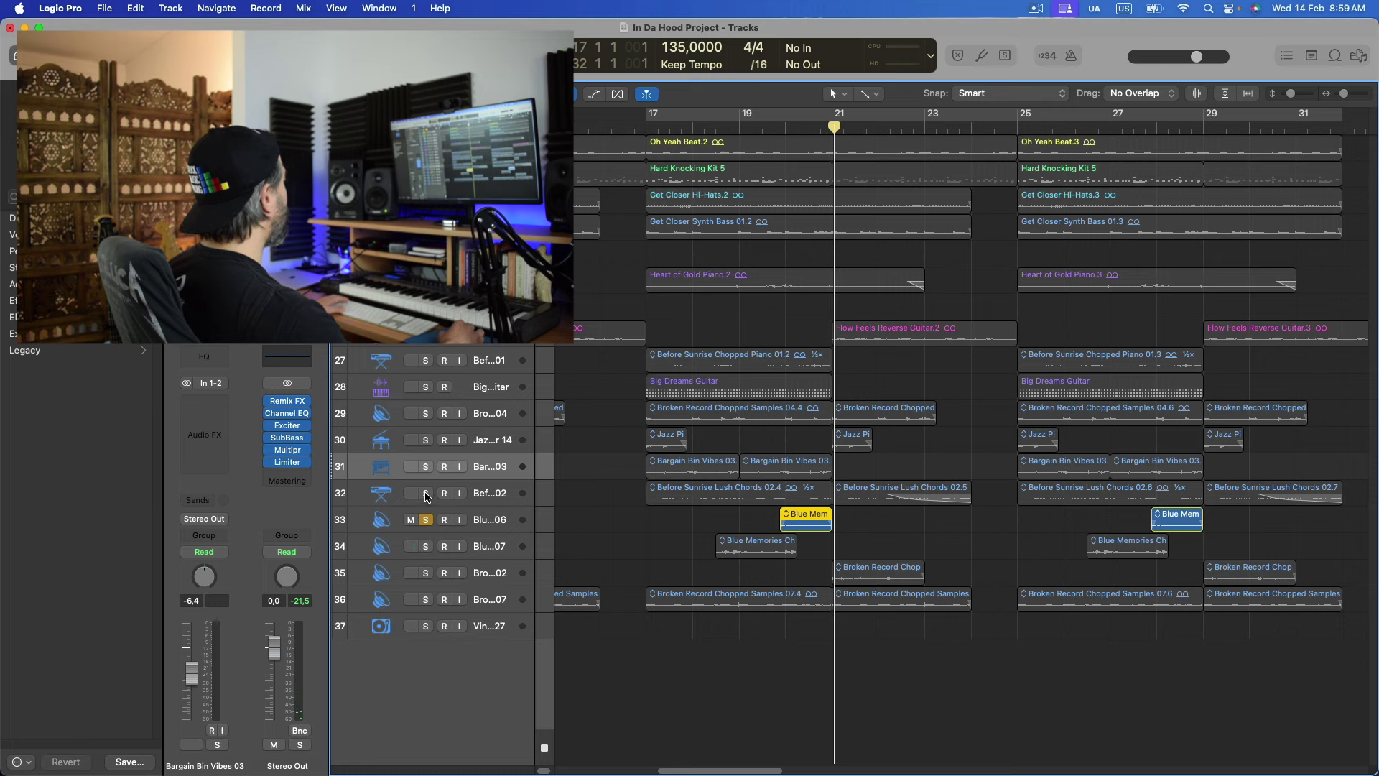
{"action": "left_click_drag", "start_coordinate": [426, 497], "coordinate": [424, 280]}
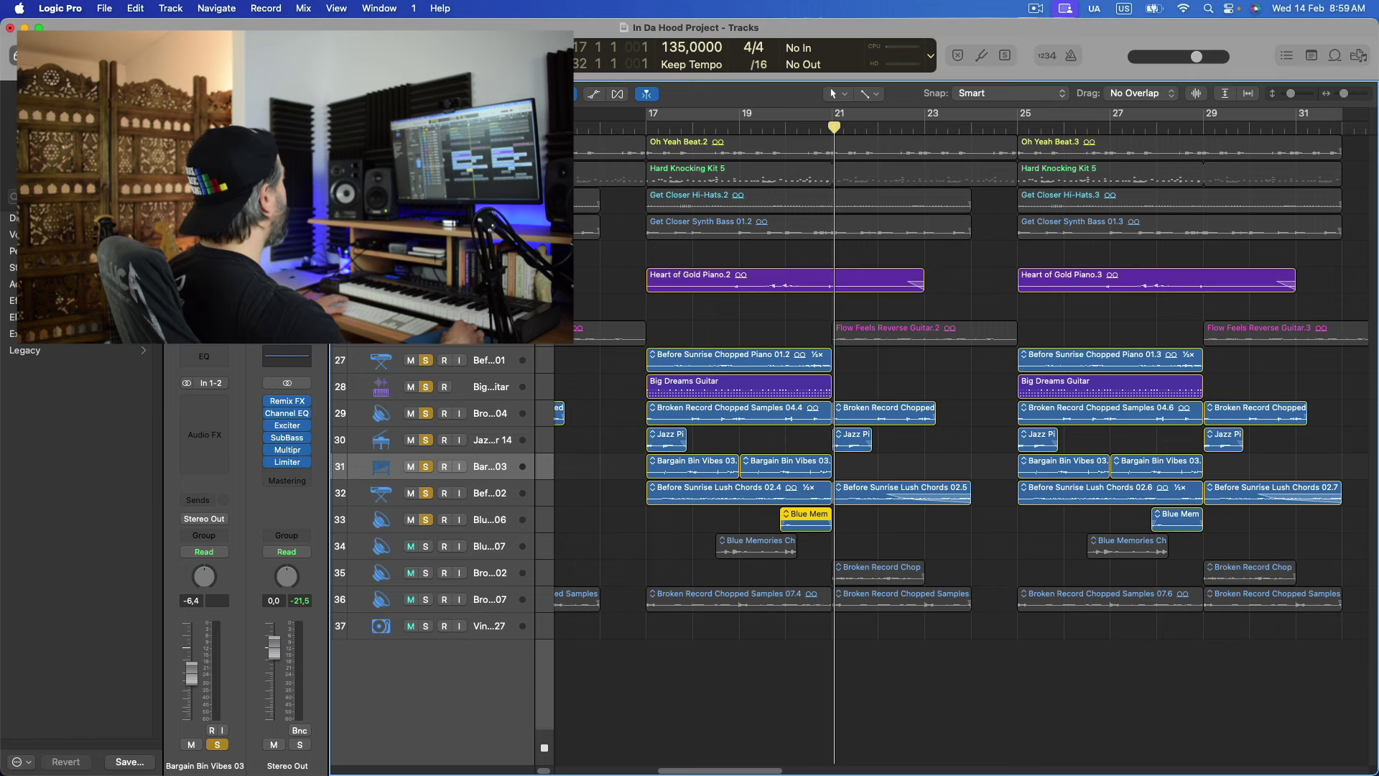
Play the soloed tracks 29–32 from near bar 19, then clear all solos
{"action": "left_click", "coordinate": [772, 128]}
{"action": "left_click", "coordinate": [735, 129]}
{"action": "key", "text": "space"}
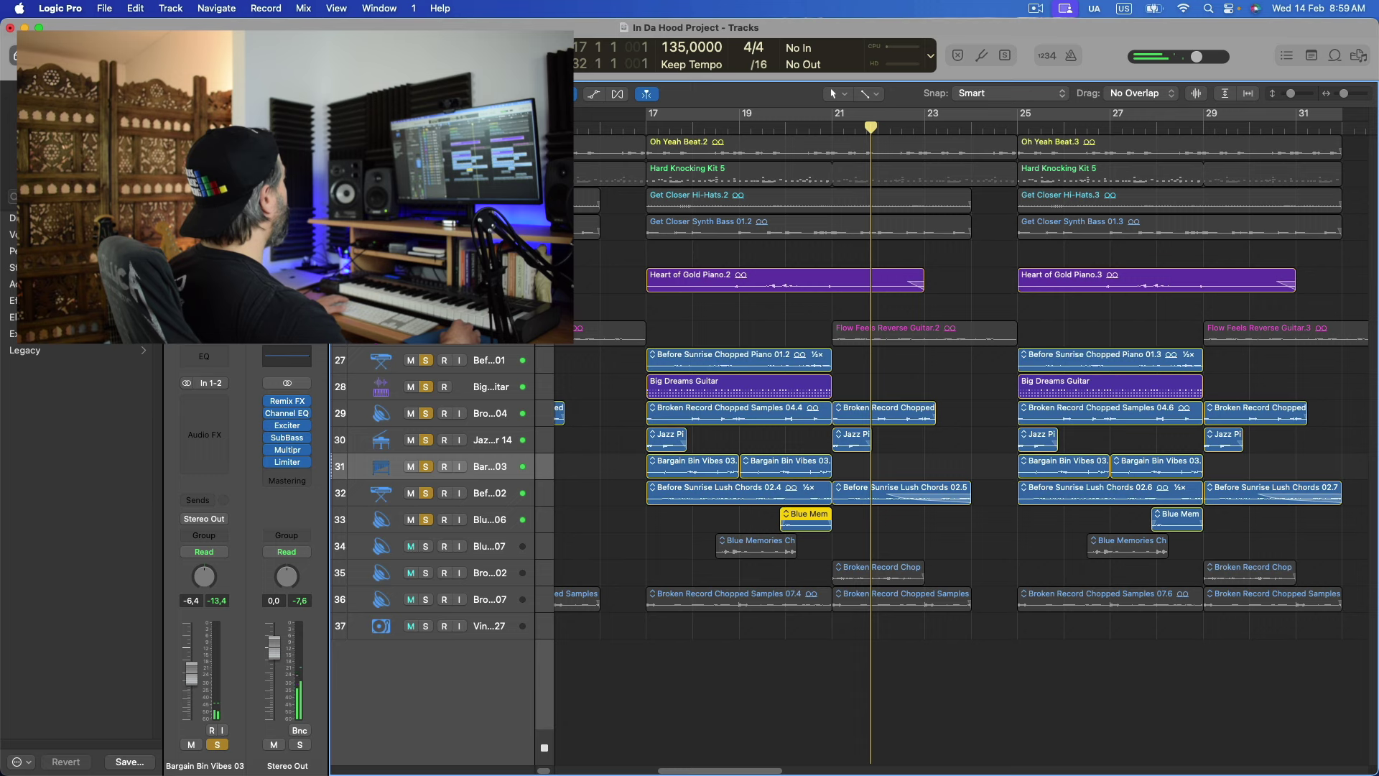
{"action": "key", "text": "ctrl+s"}
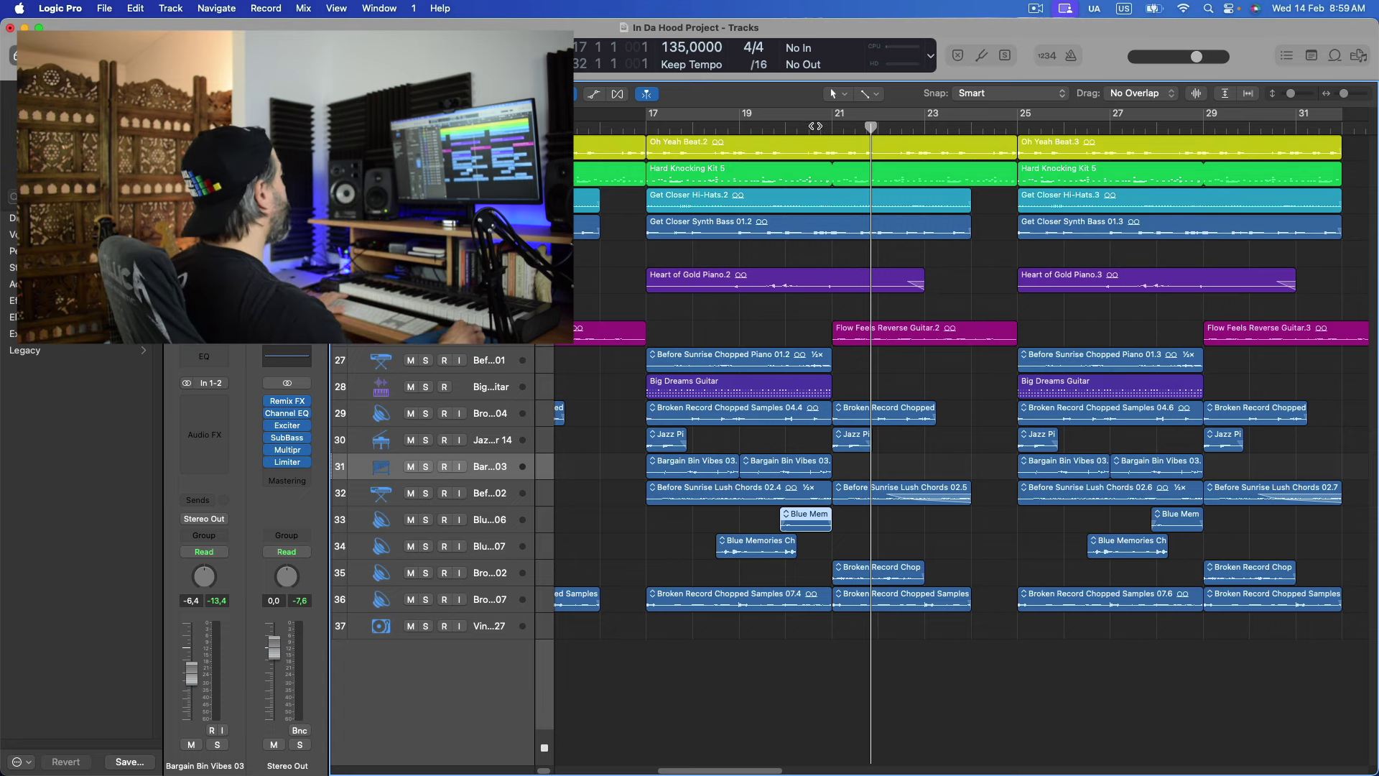
Solo track 33 with the Jazz Pi track, play them, then turn off all solos
{"action": "left_click", "coordinate": [425, 520]}
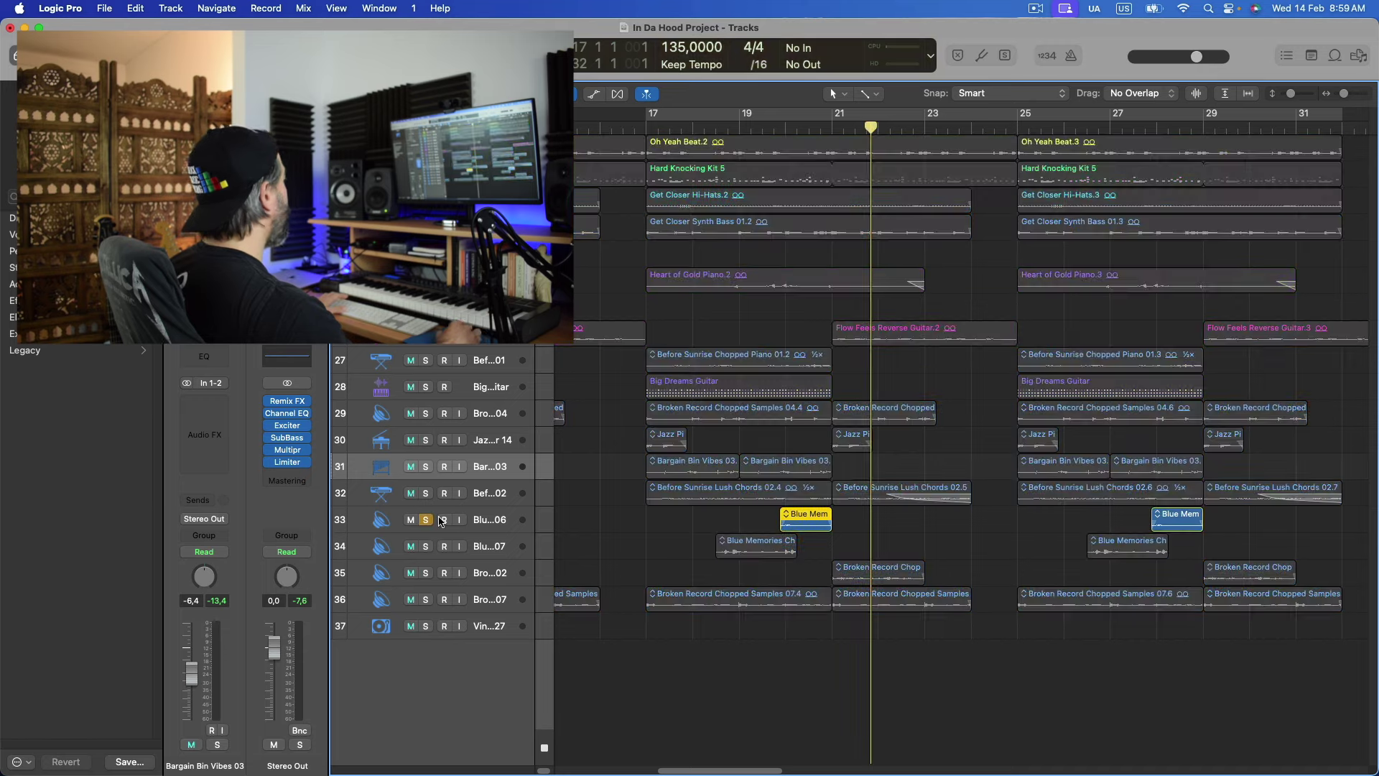
{"action": "left_click", "coordinate": [426, 442]}
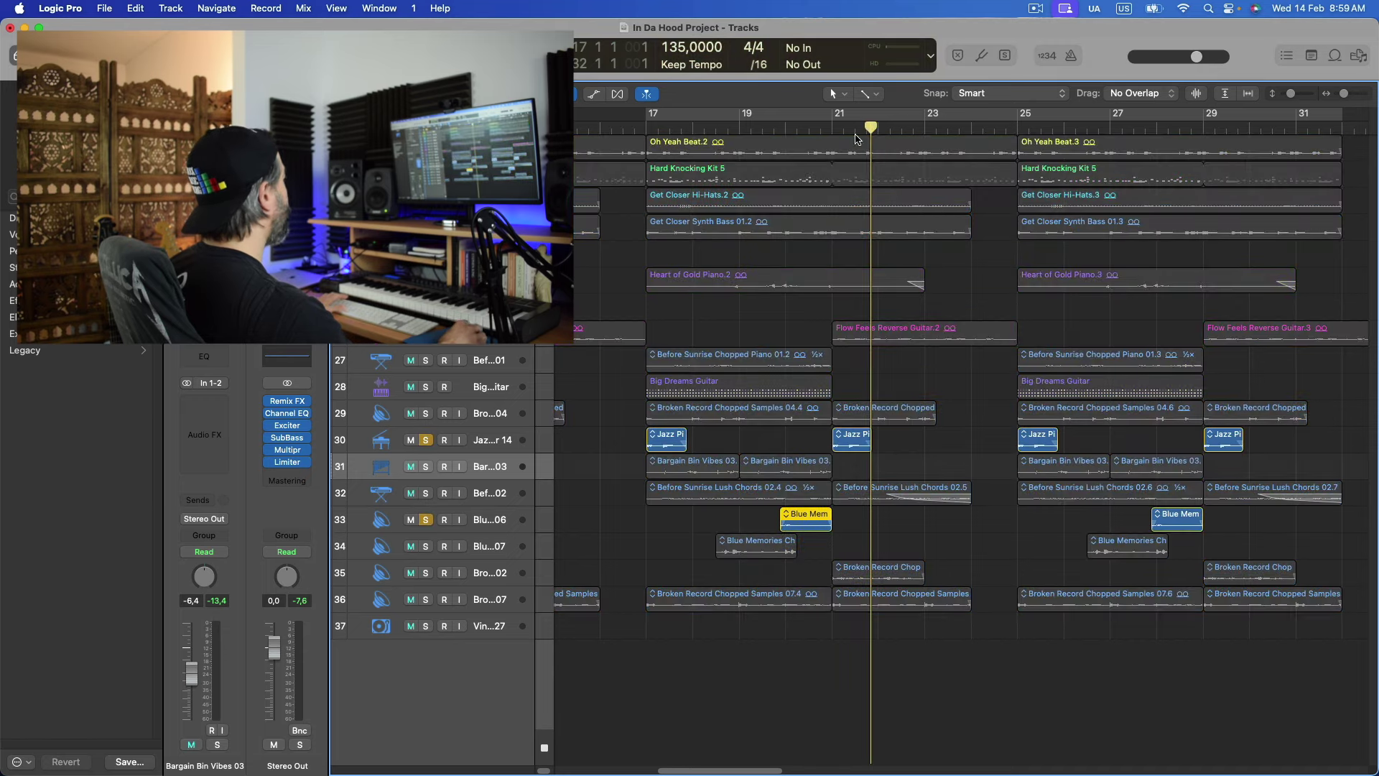
{"action": "left_click", "coordinate": [785, 126]}
{"action": "key", "text": "space"}
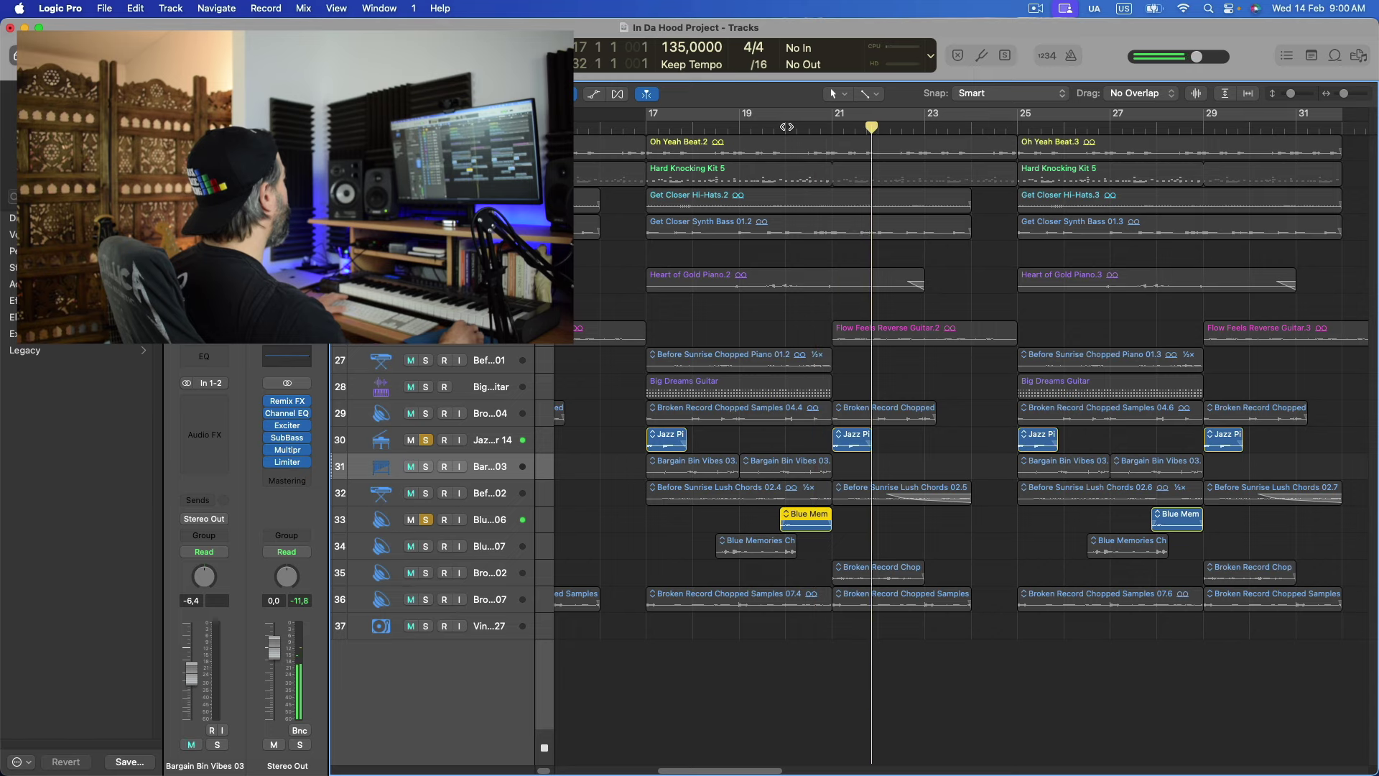
{"action": "key", "text": "ctrl+alt+super+s"}
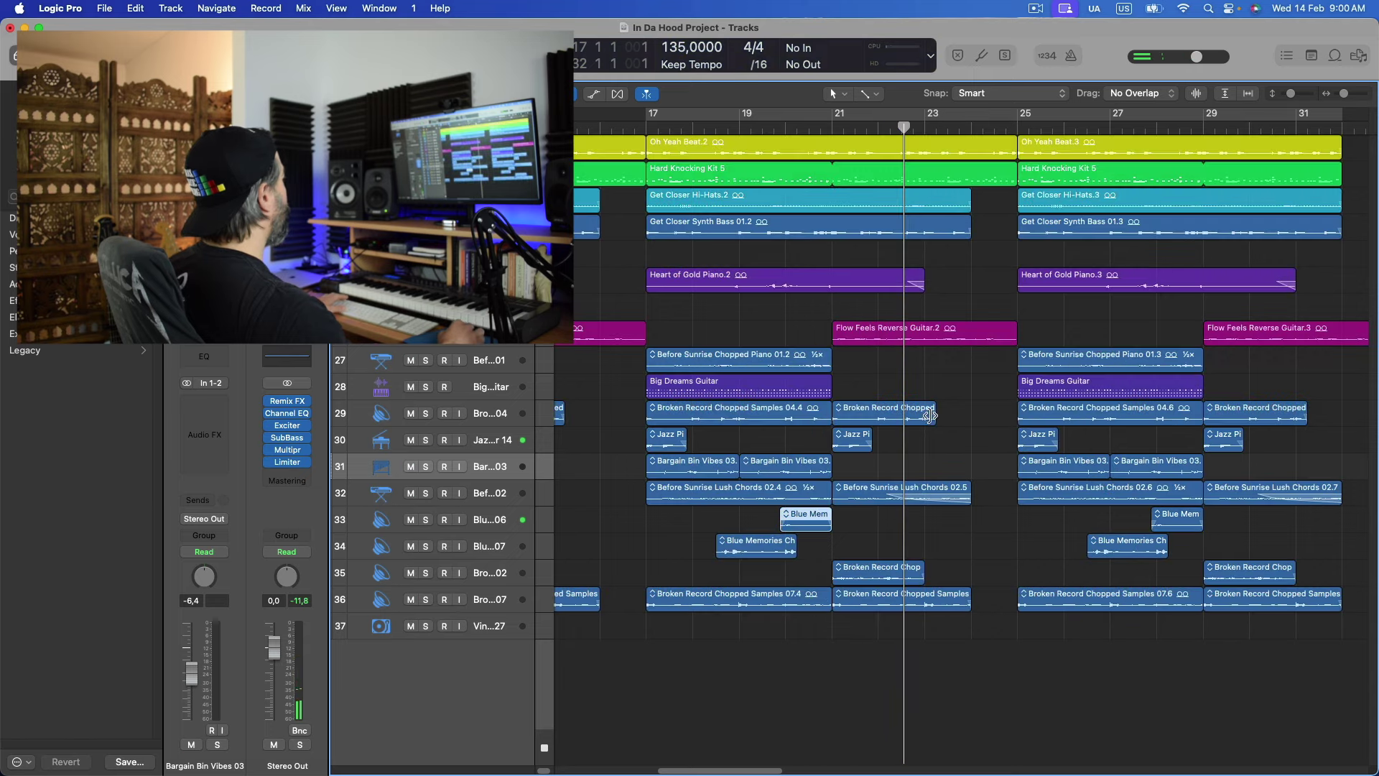
Solo Blue Memories Chopped Samples and check its ValhallaSupermassive reverb insert
{"action": "left_click", "coordinate": [426, 547]}
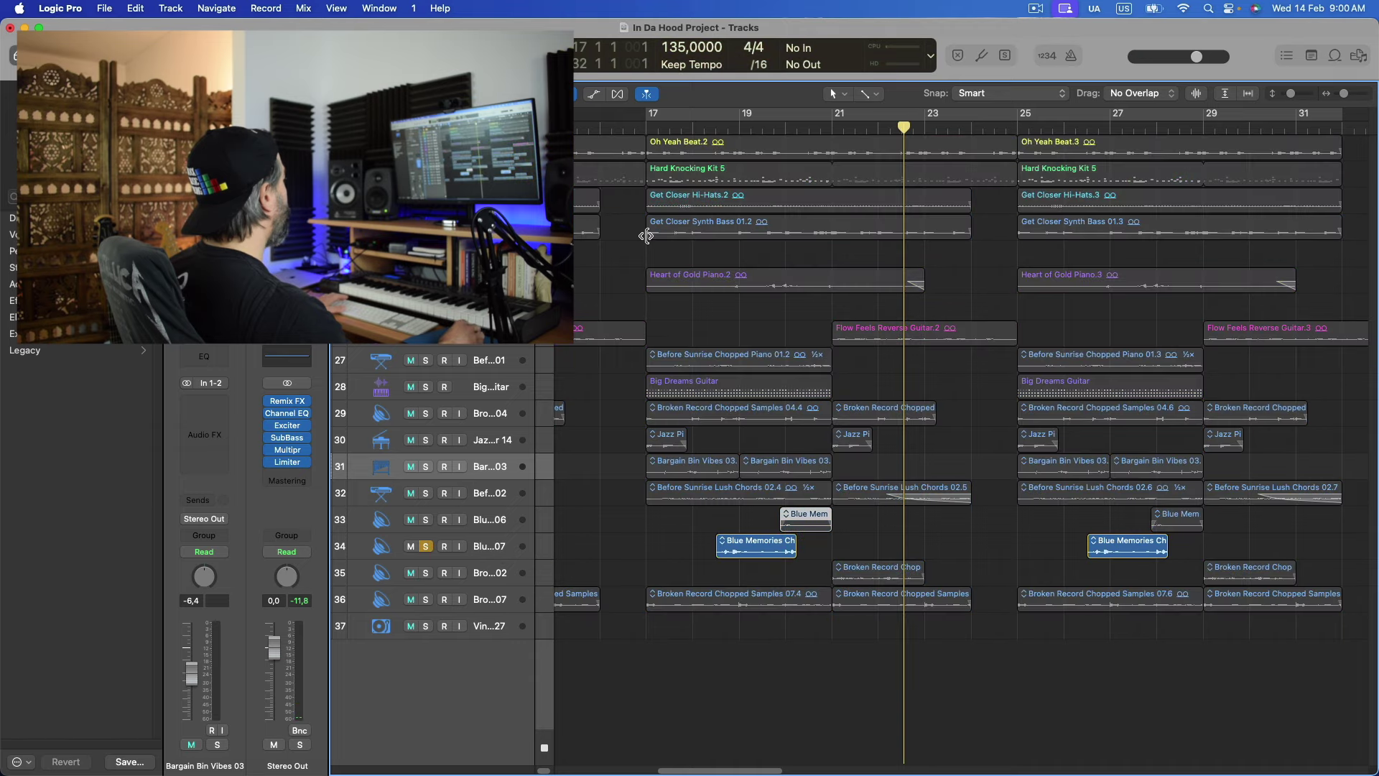
{"action": "left_click", "coordinate": [724, 129]}
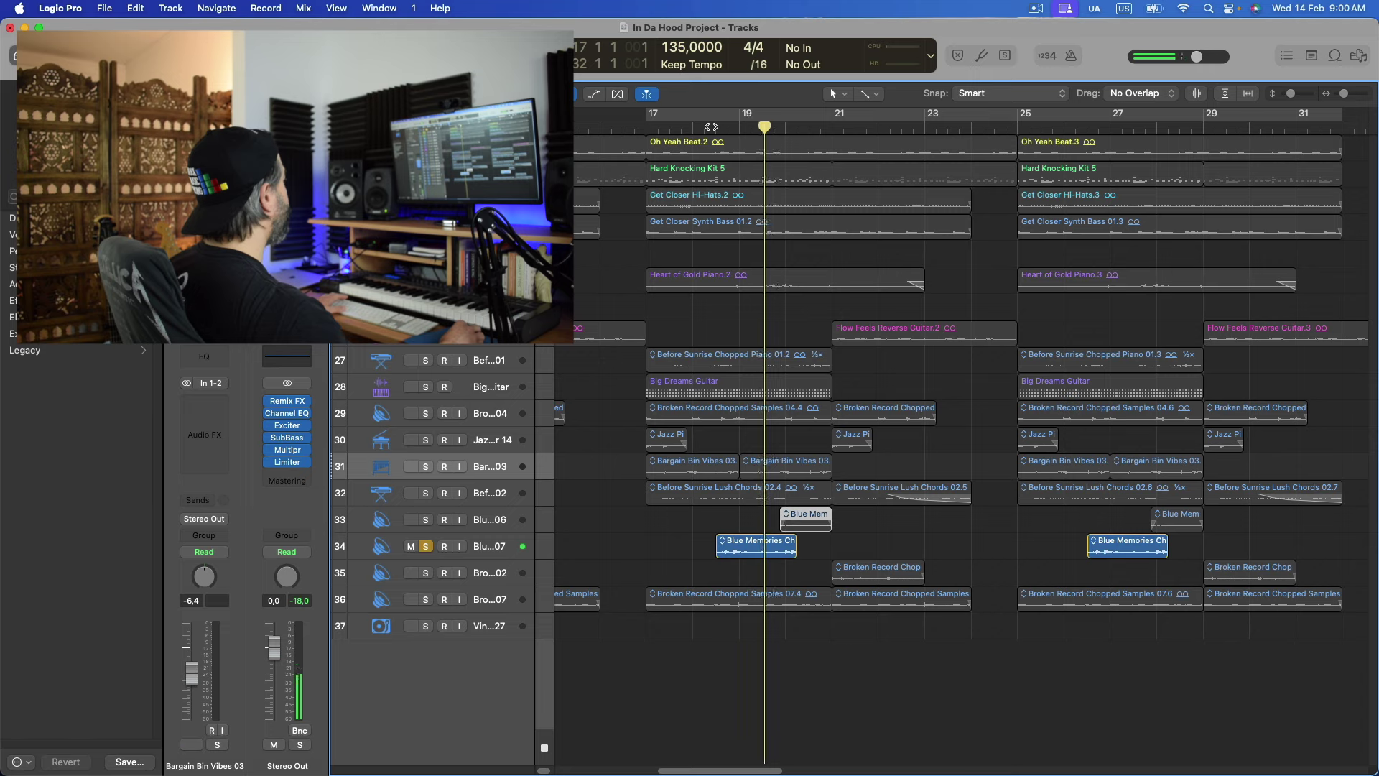
{"action": "left_click", "coordinate": [482, 549]}
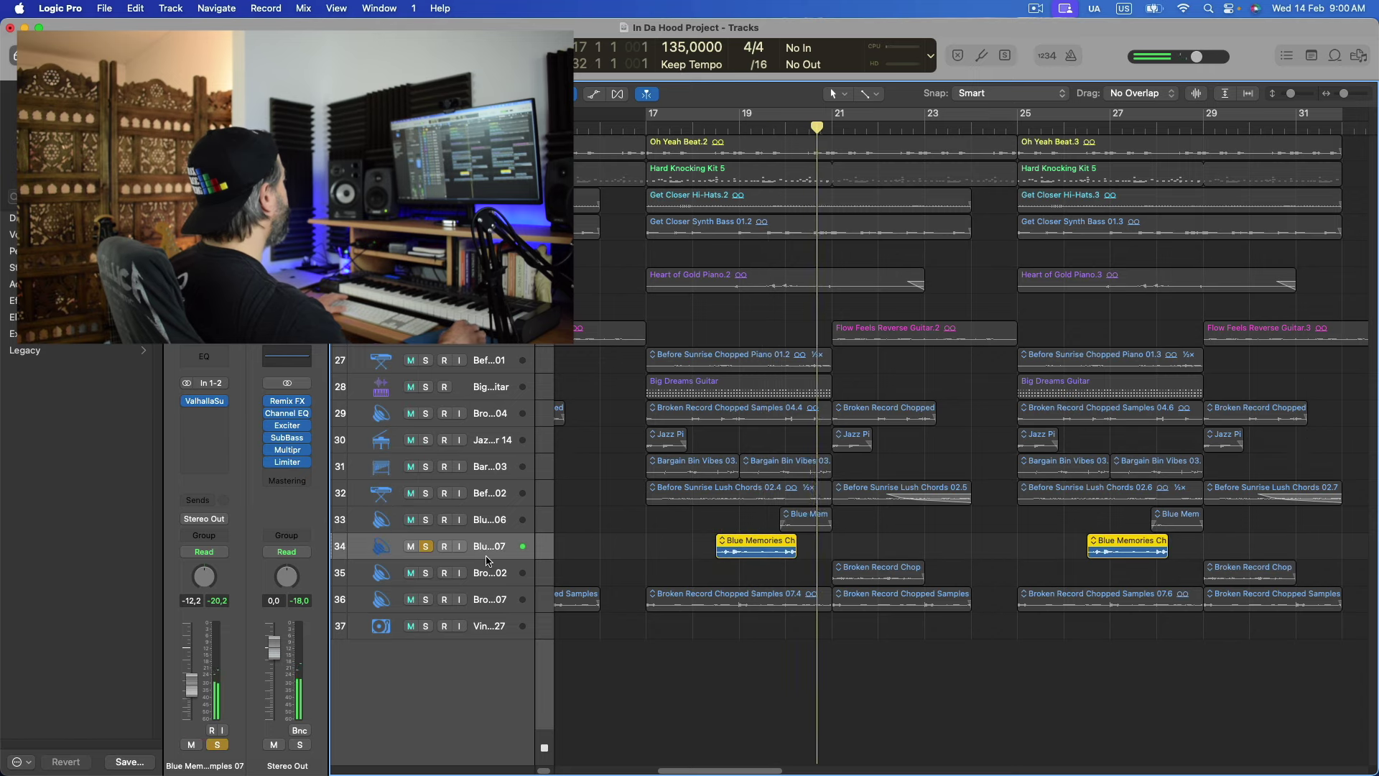
{"action": "left_click", "coordinate": [205, 400]}
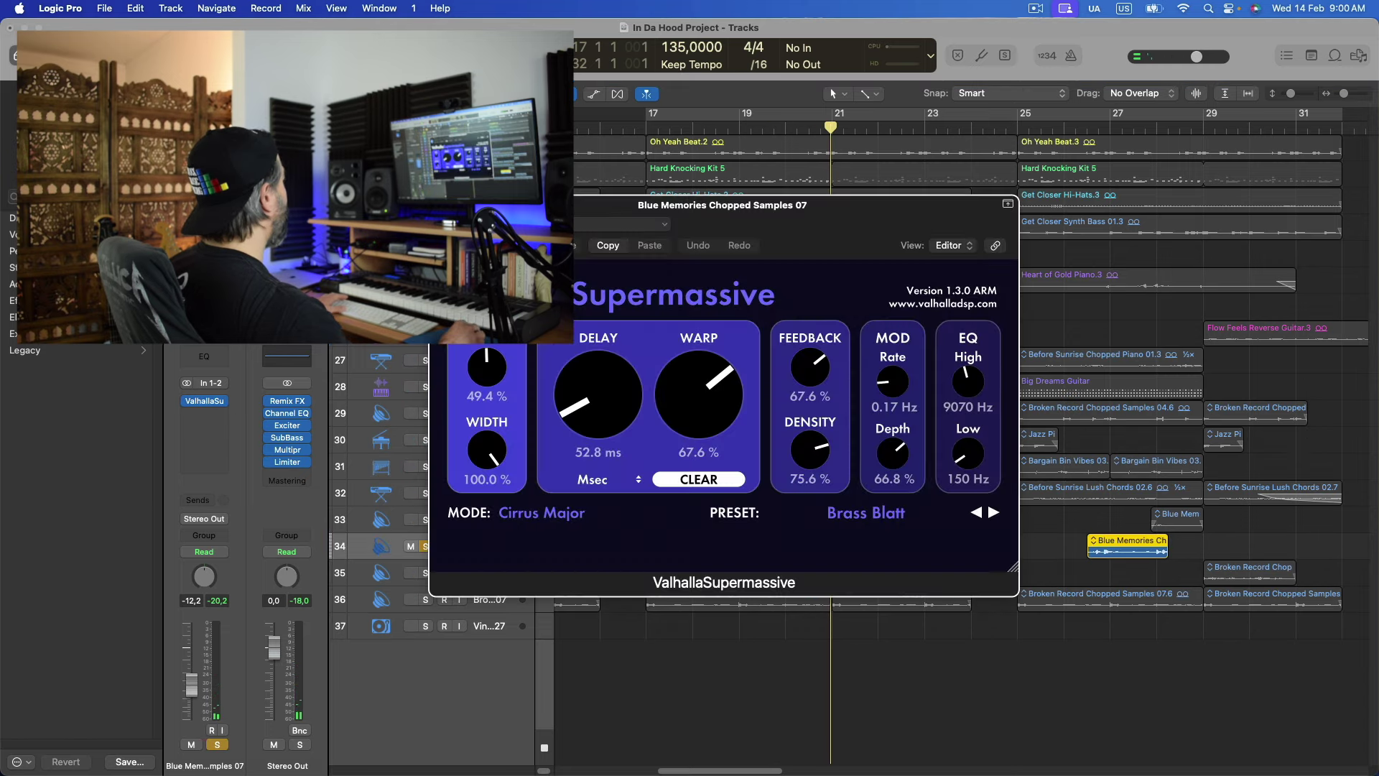
{"action": "key", "text": "super+w"}
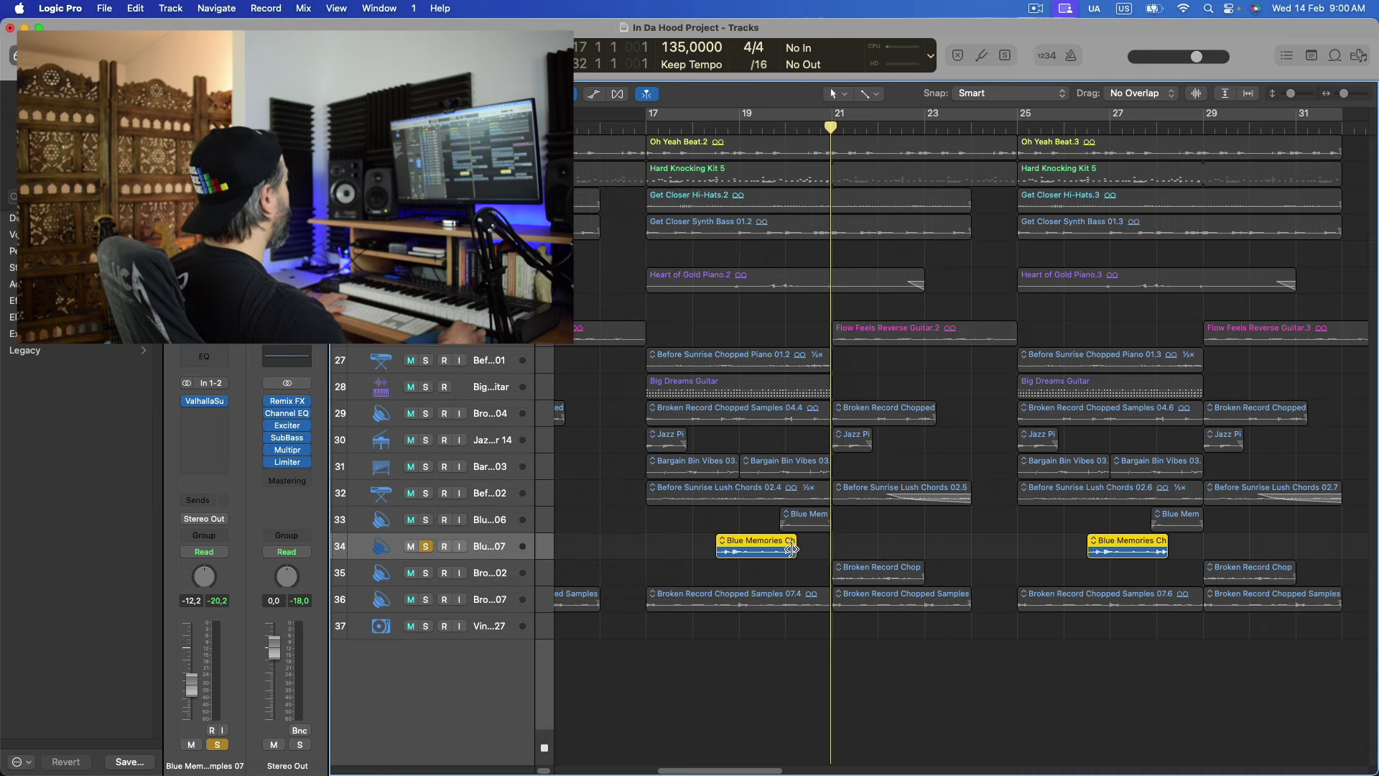
Lengthen both Blue Memories regions and play them soloed with tracks 30–33 from around bar 18
{"action": "left_click_drag", "start_coordinate": [791, 549], "coordinate": [914, 550]}
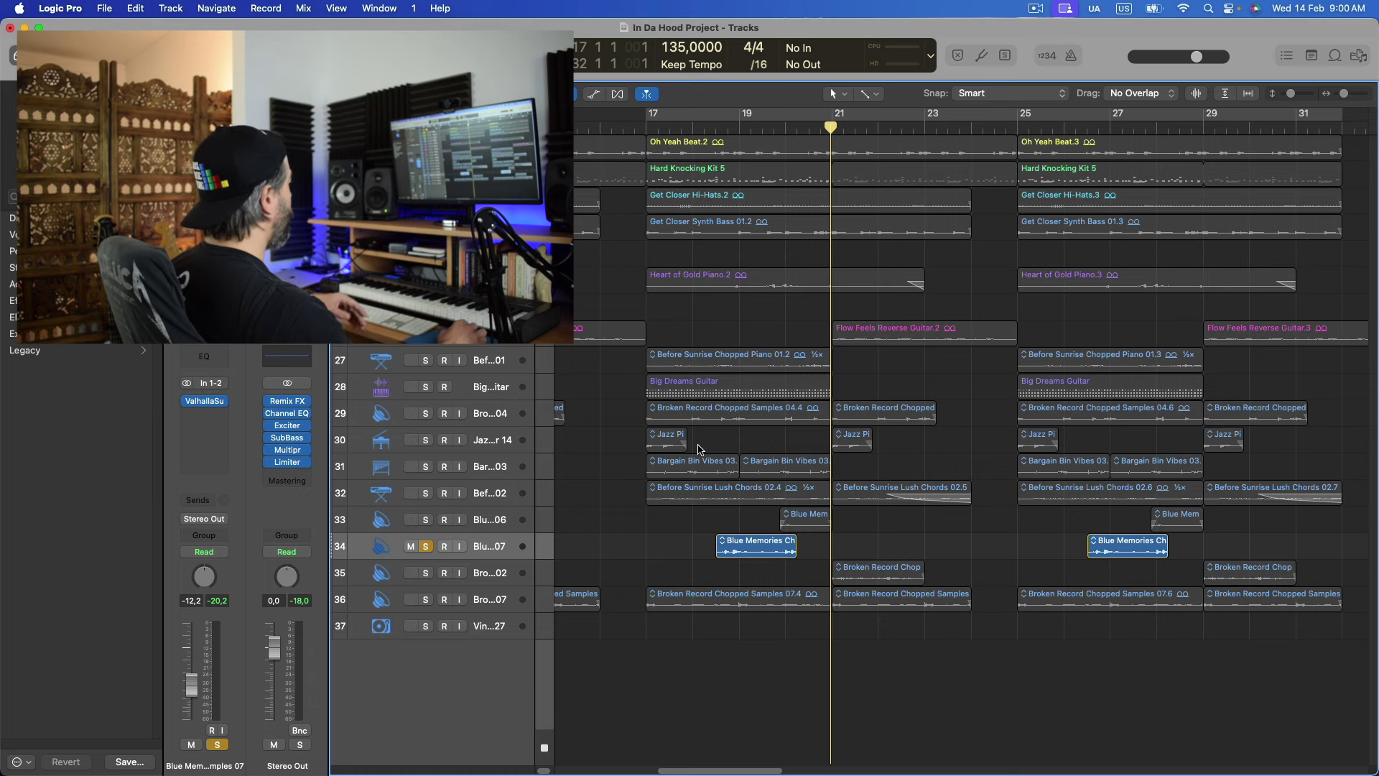
{"action": "left_click", "coordinate": [426, 520]}
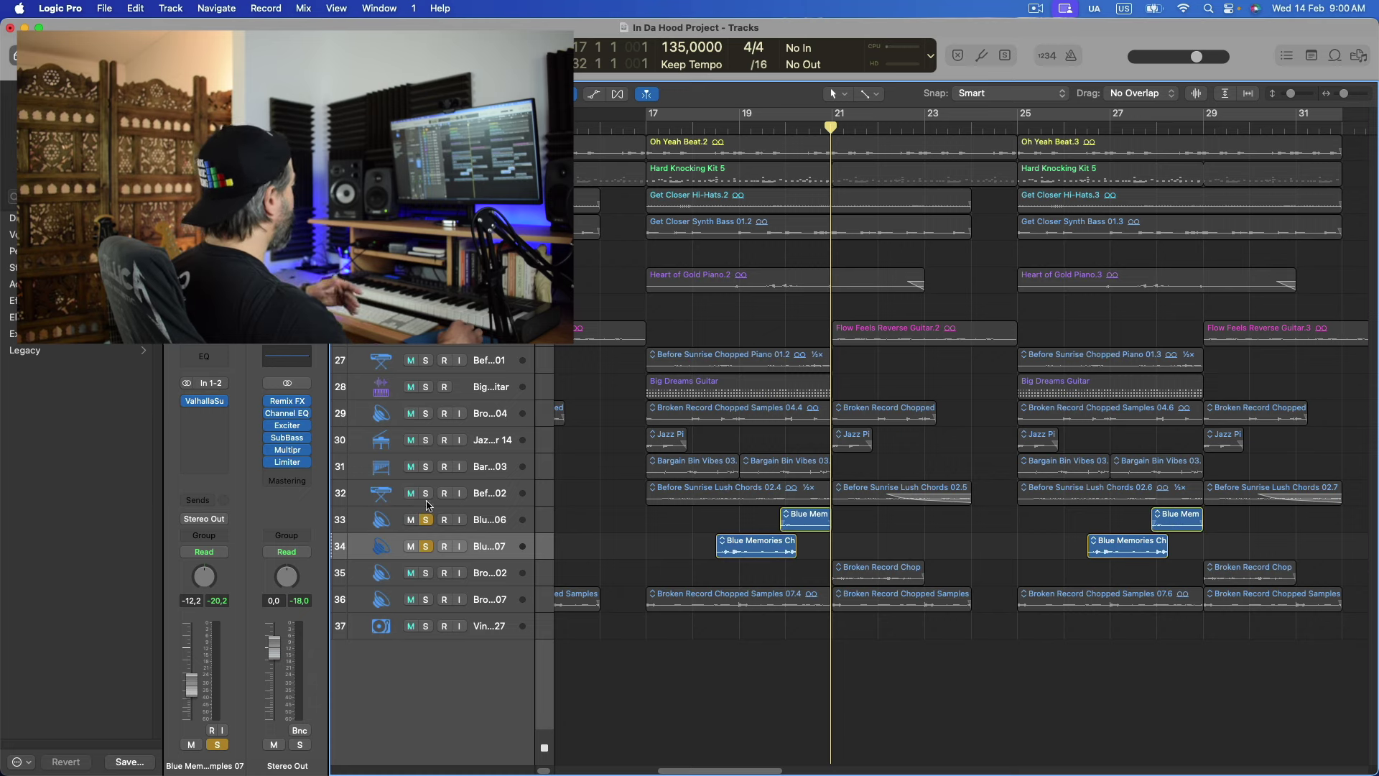
{"action": "left_click", "coordinate": [426, 493]}
{"action": "left_click", "coordinate": [426, 468]}
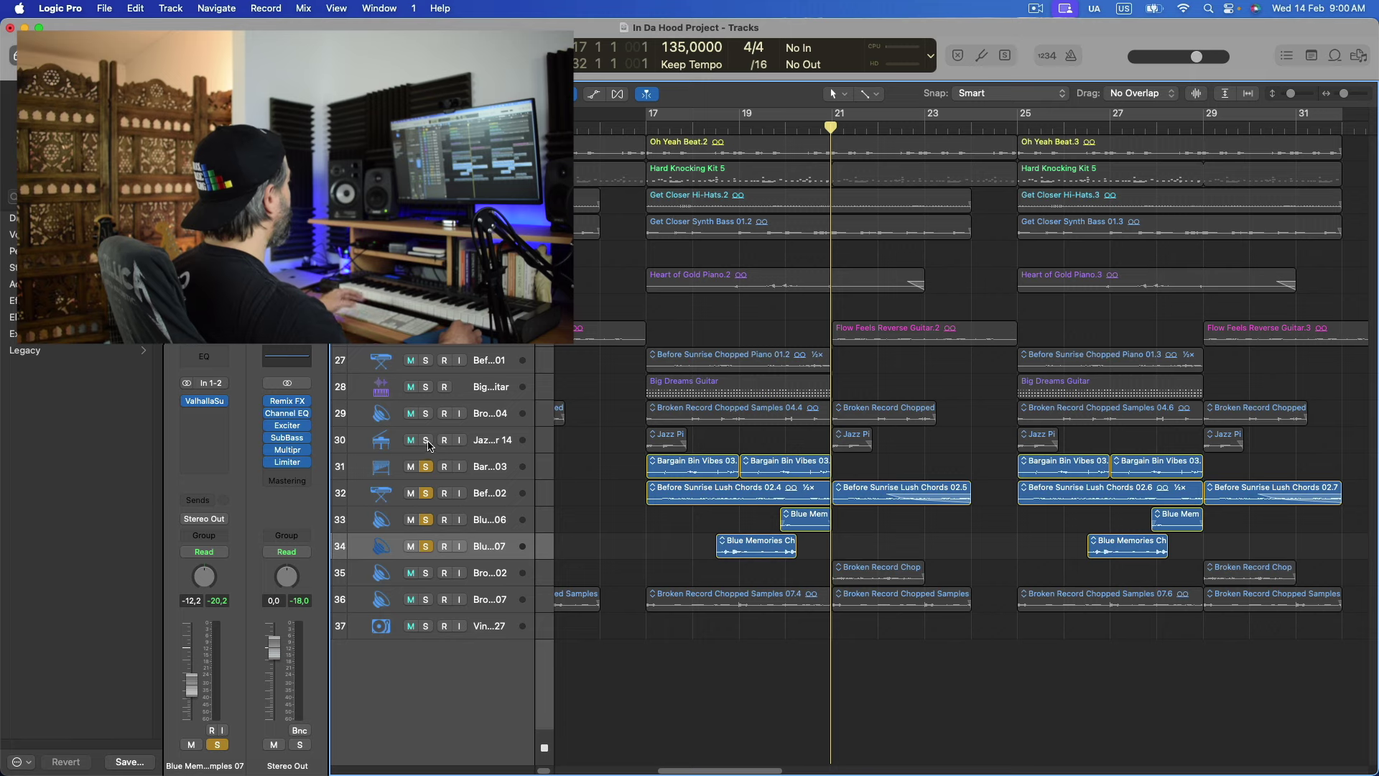
{"action": "left_click", "coordinate": [425, 441]}
{"action": "key", "text": "space"}
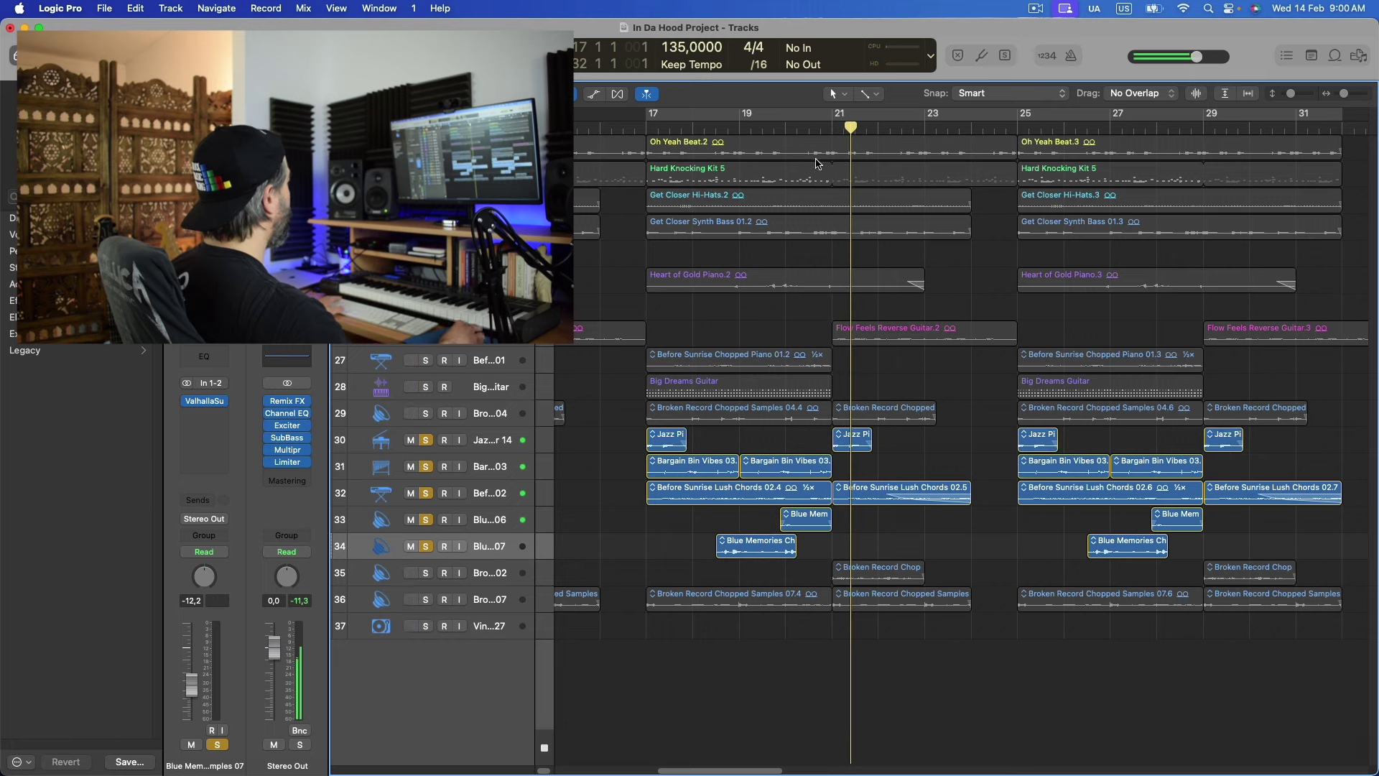
{"action": "left_click", "coordinate": [724, 132]}
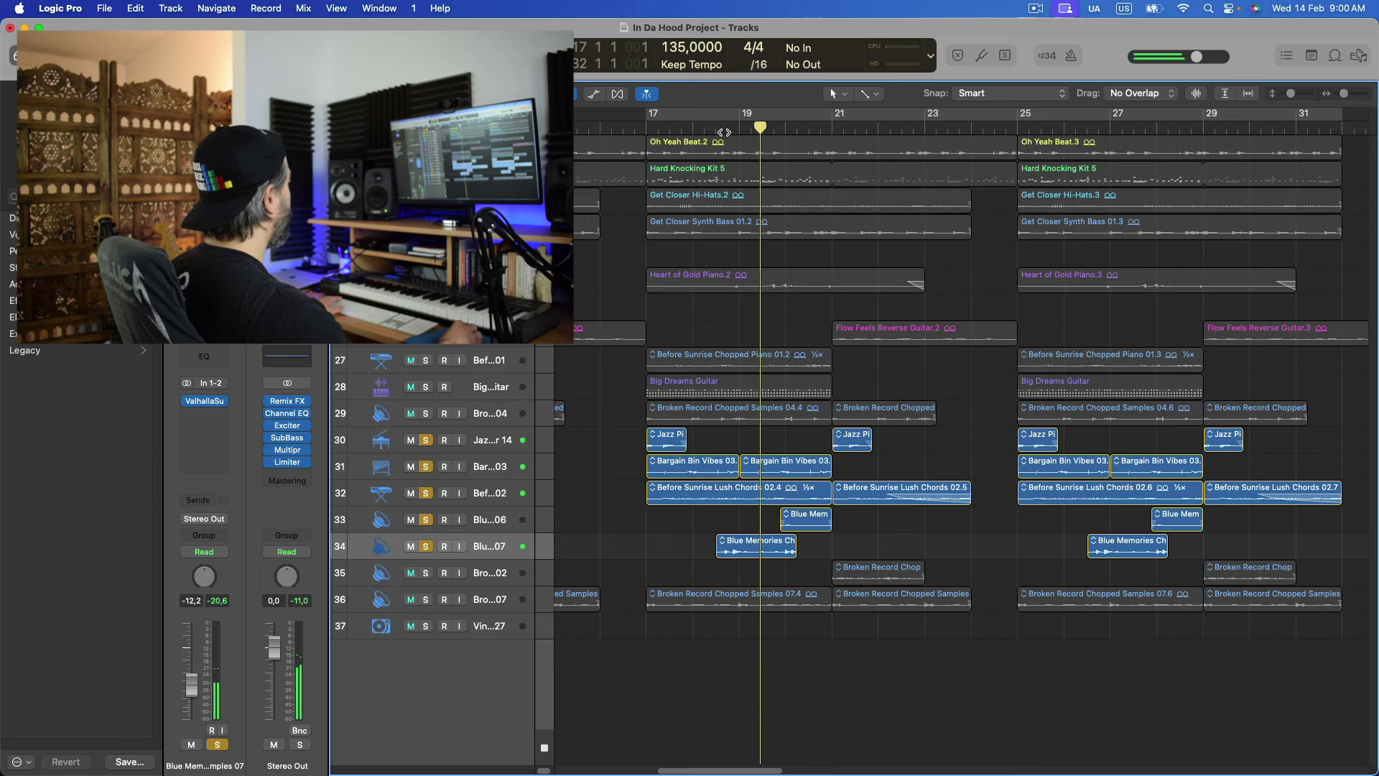
{"action": "left_click", "coordinate": [694, 126]}
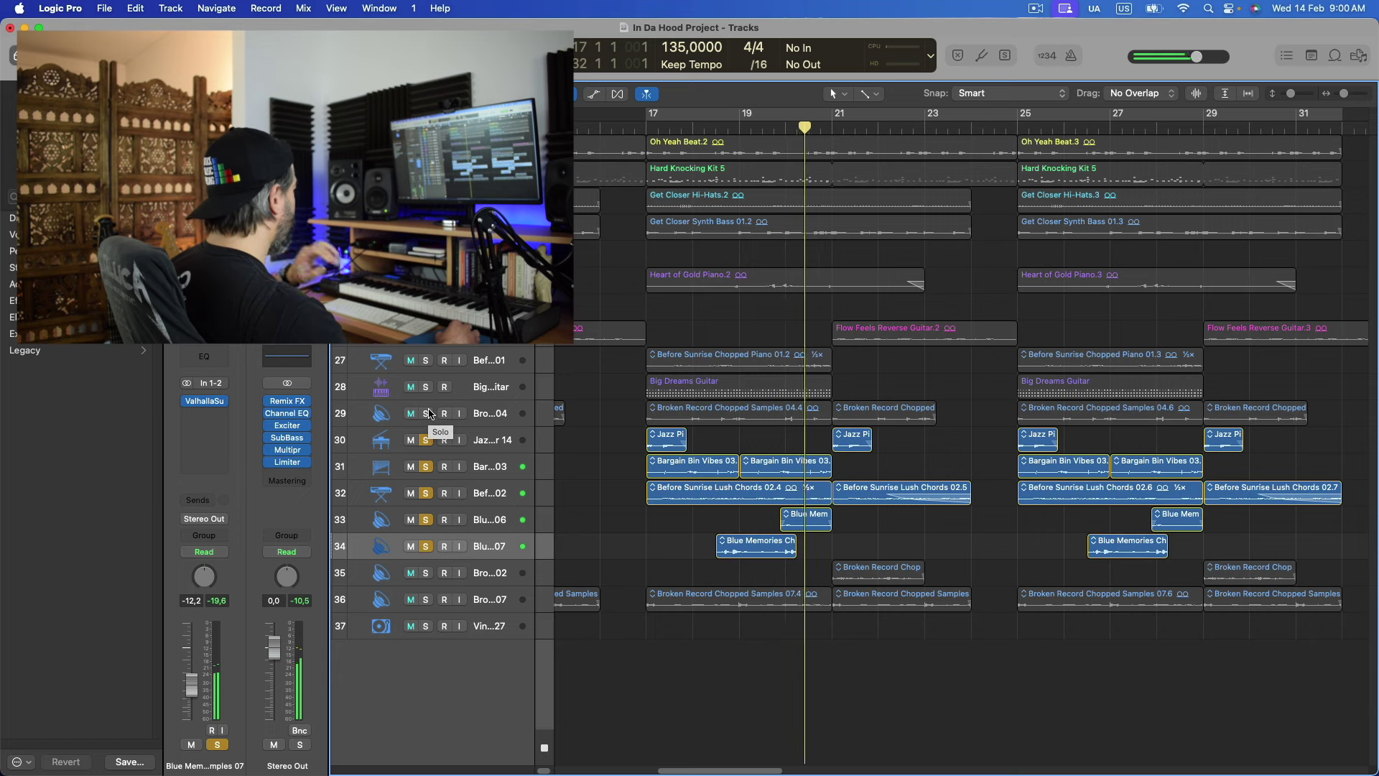
Unsolo Jazz Pi, Bargain Bin Vibes and track 32, leaving tracks 33 and 34 soloed
{"action": "left_click", "coordinate": [425, 437]}
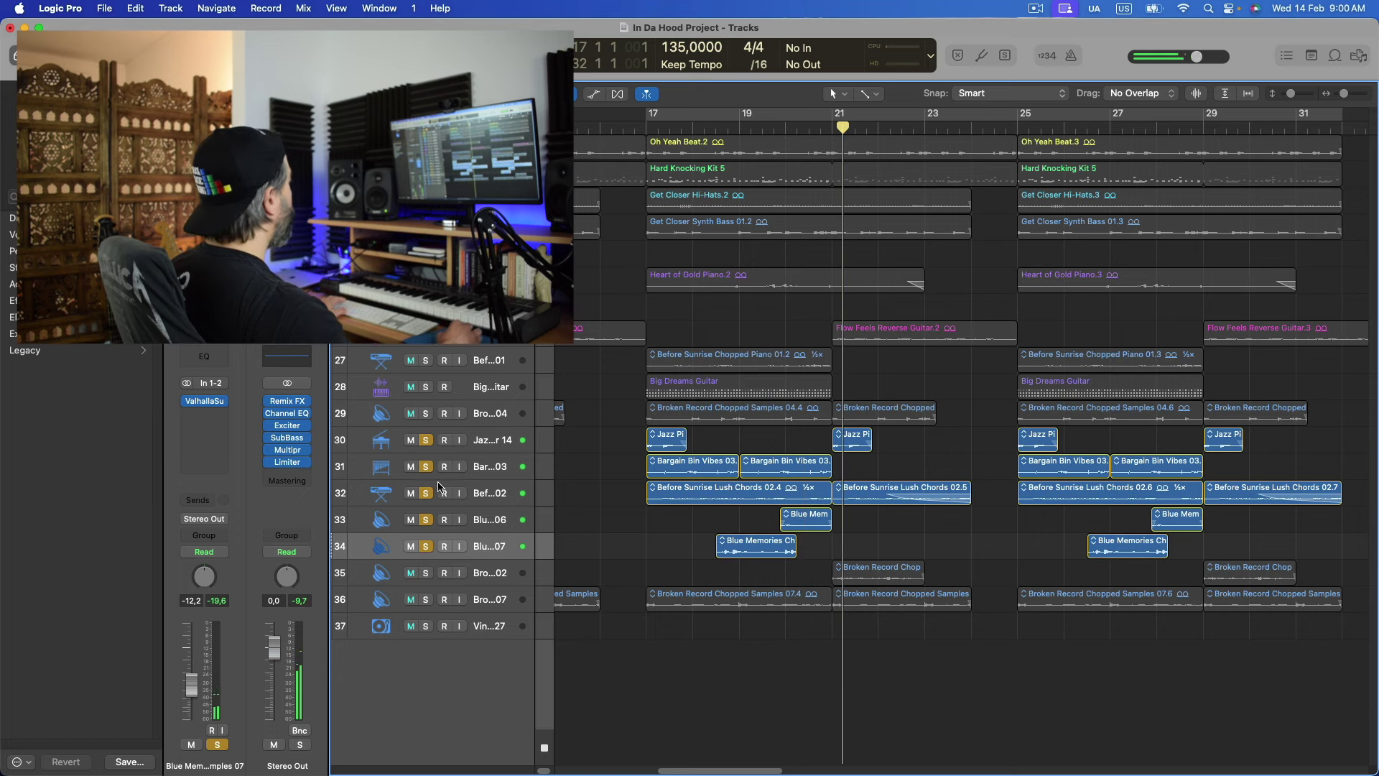
{"action": "left_click", "coordinate": [426, 439]}
{"action": "left_click", "coordinate": [426, 466]}
{"action": "left_click", "coordinate": [426, 493]}
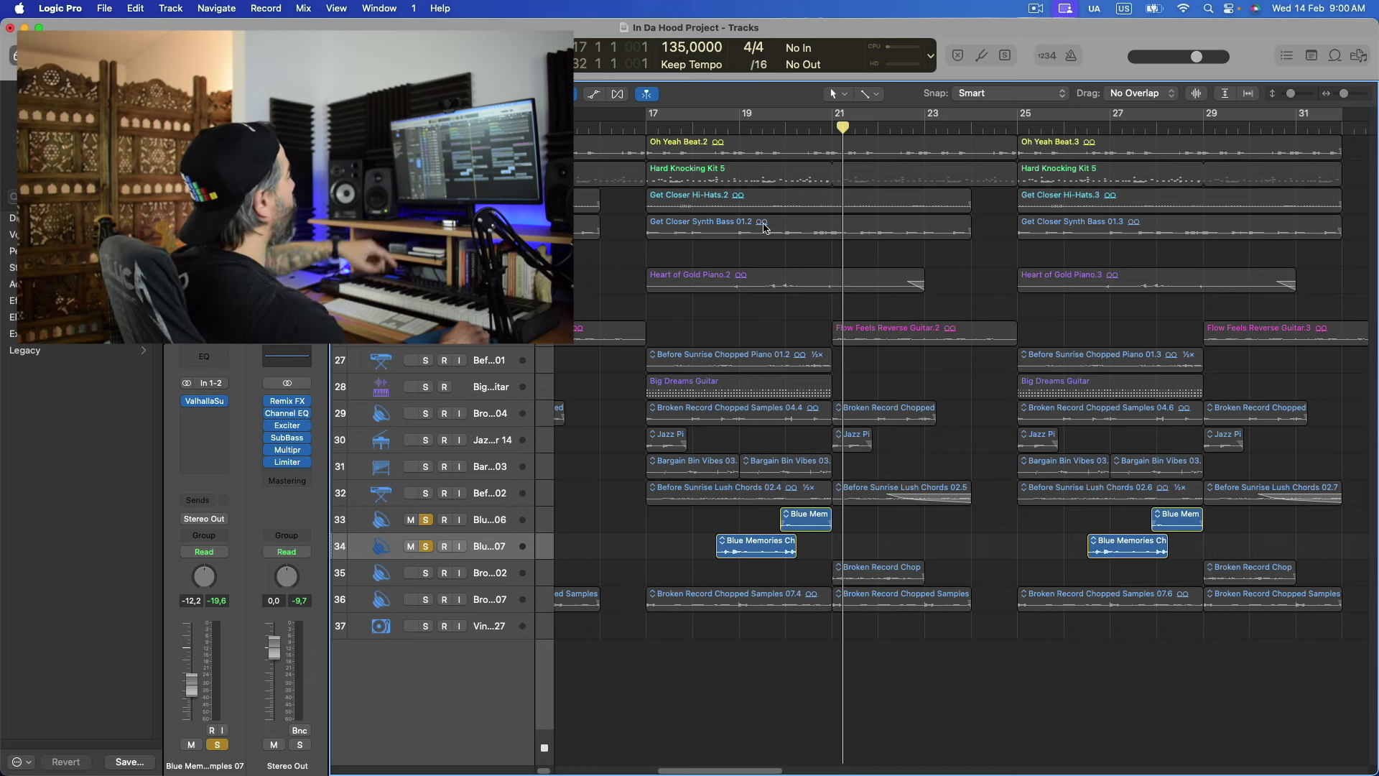
Play tracks 33 and 34 together from around bars 18–19, then clear both solos
{"action": "left_click", "coordinate": [720, 129]}
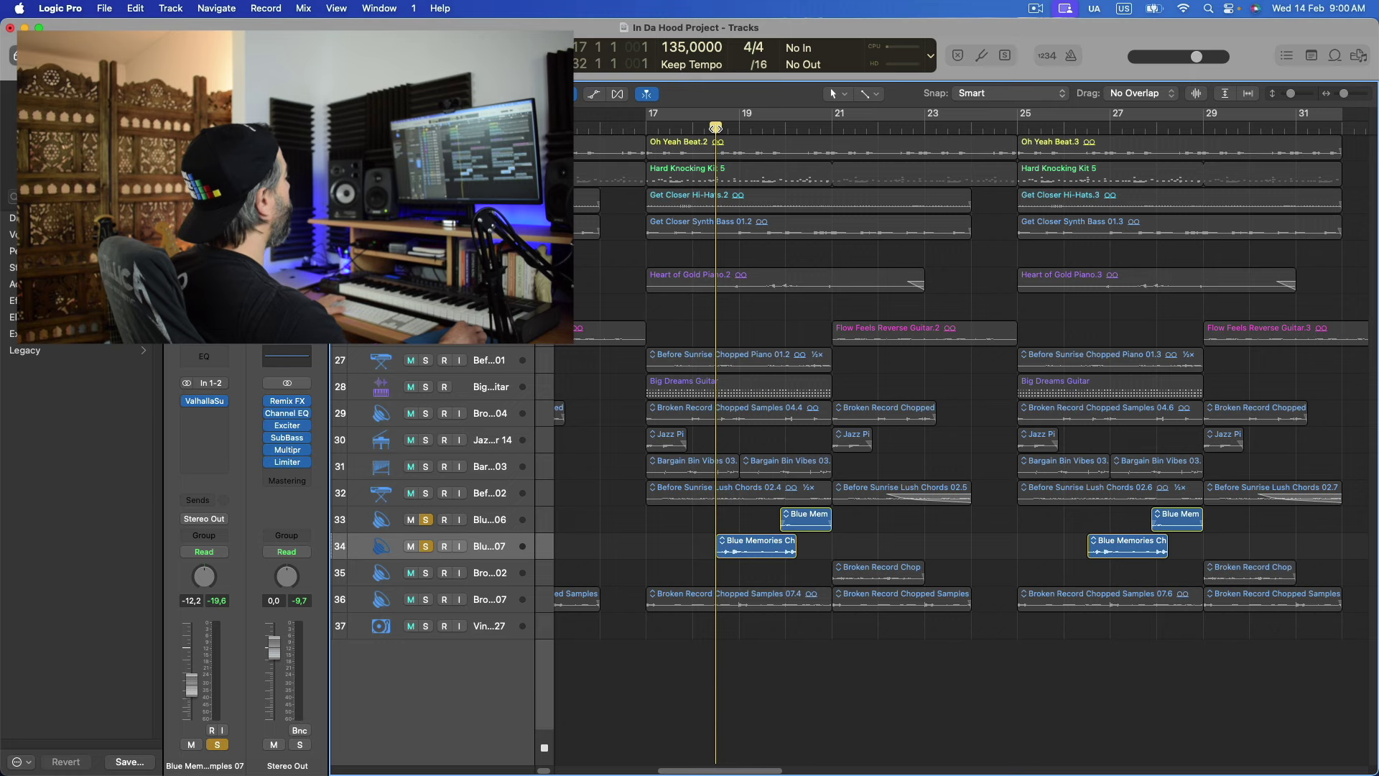
{"action": "key", "text": "space"}
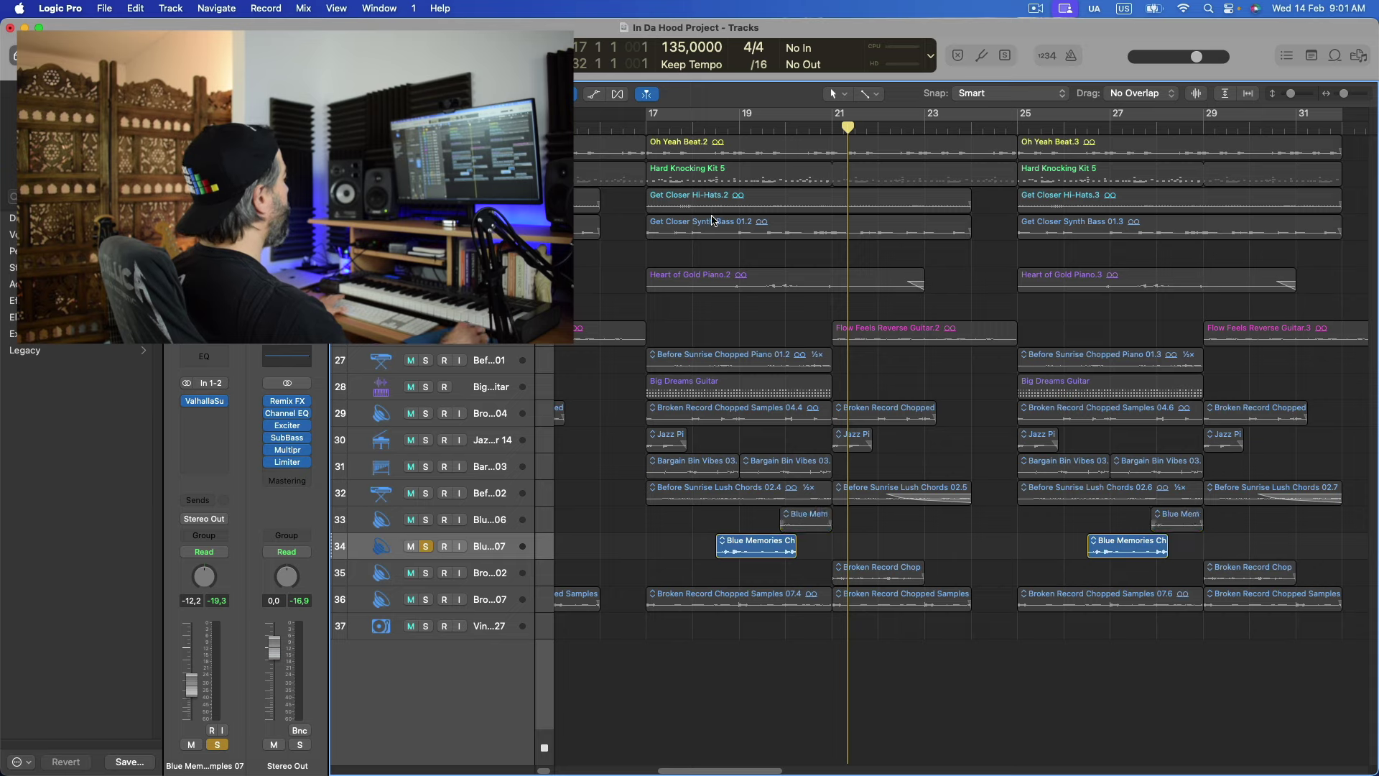
{"action": "left_click", "coordinate": [718, 129]}
{"action": "key", "text": "space"}
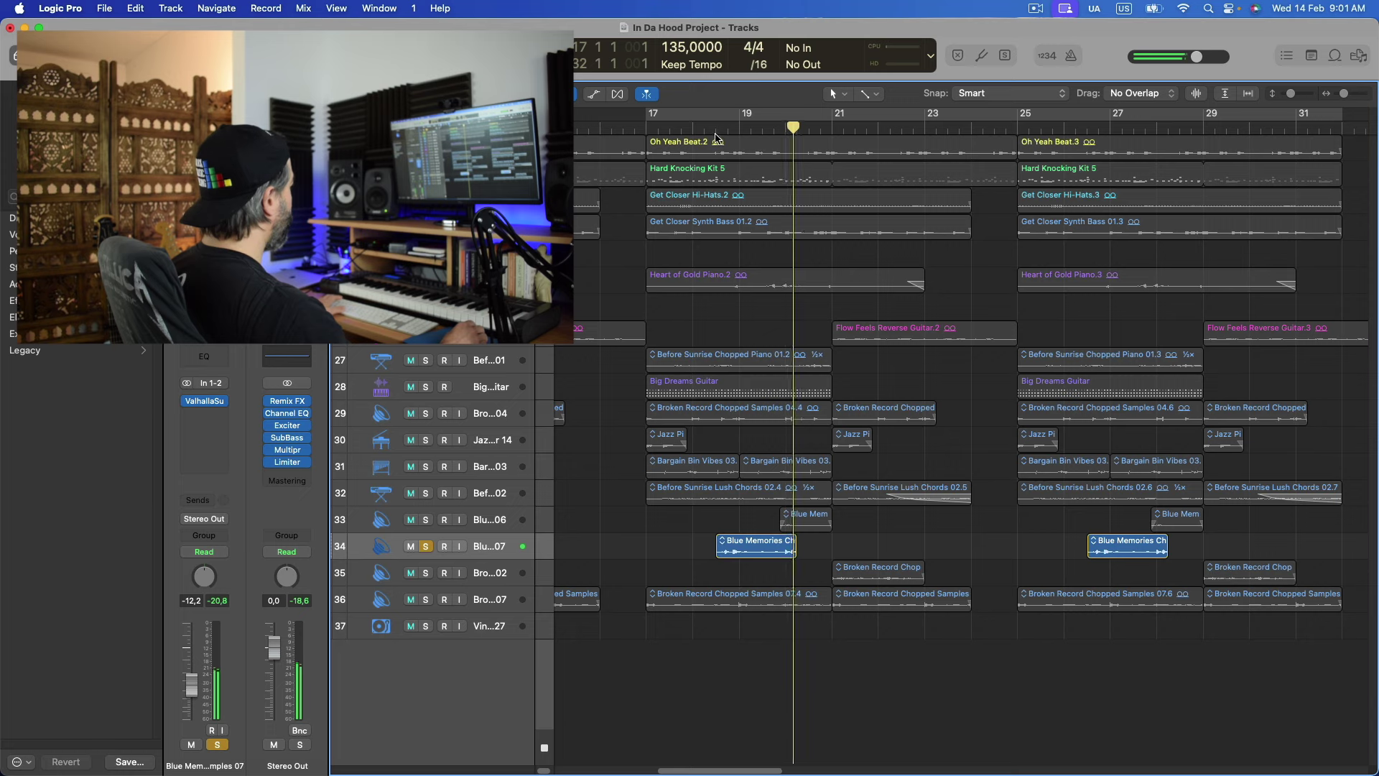
{"action": "left_click", "coordinate": [768, 127]}
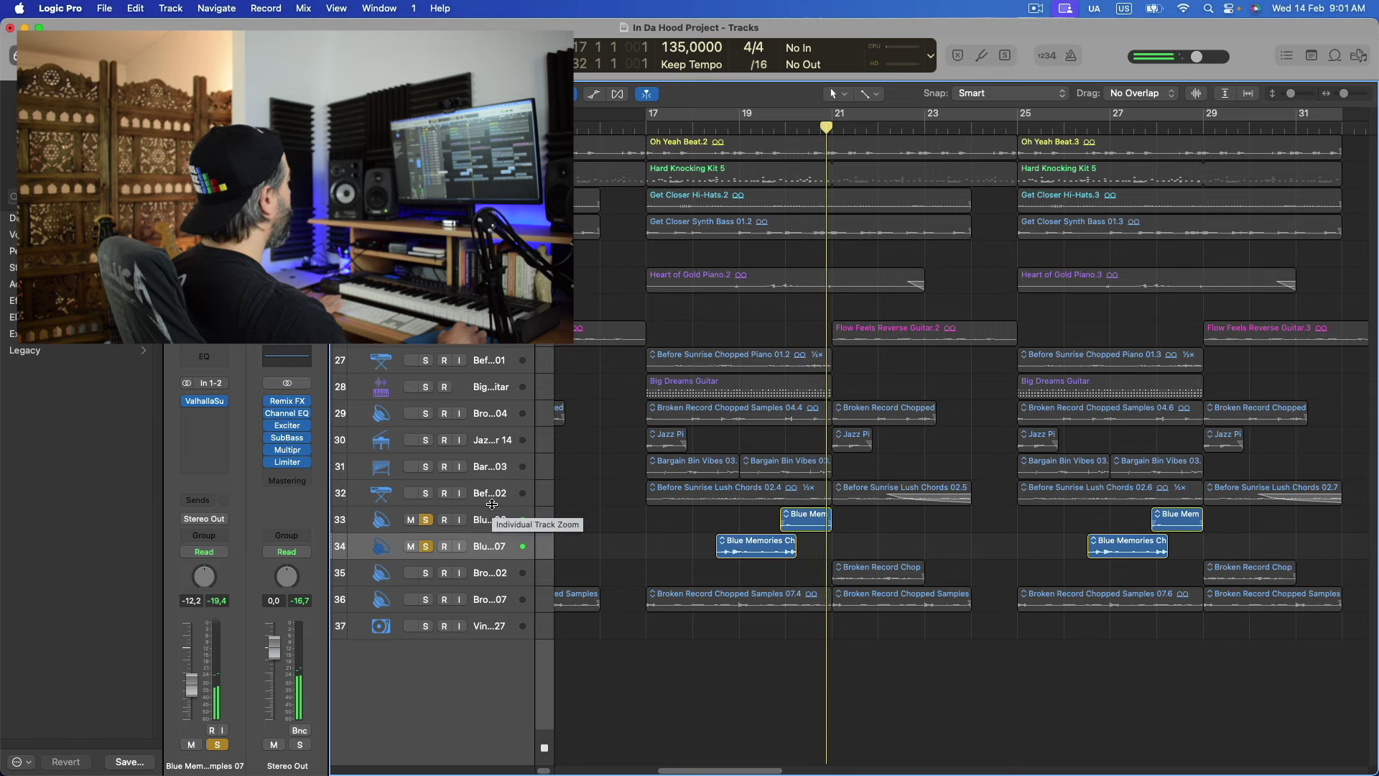
{"action": "left_click", "coordinate": [426, 519]}
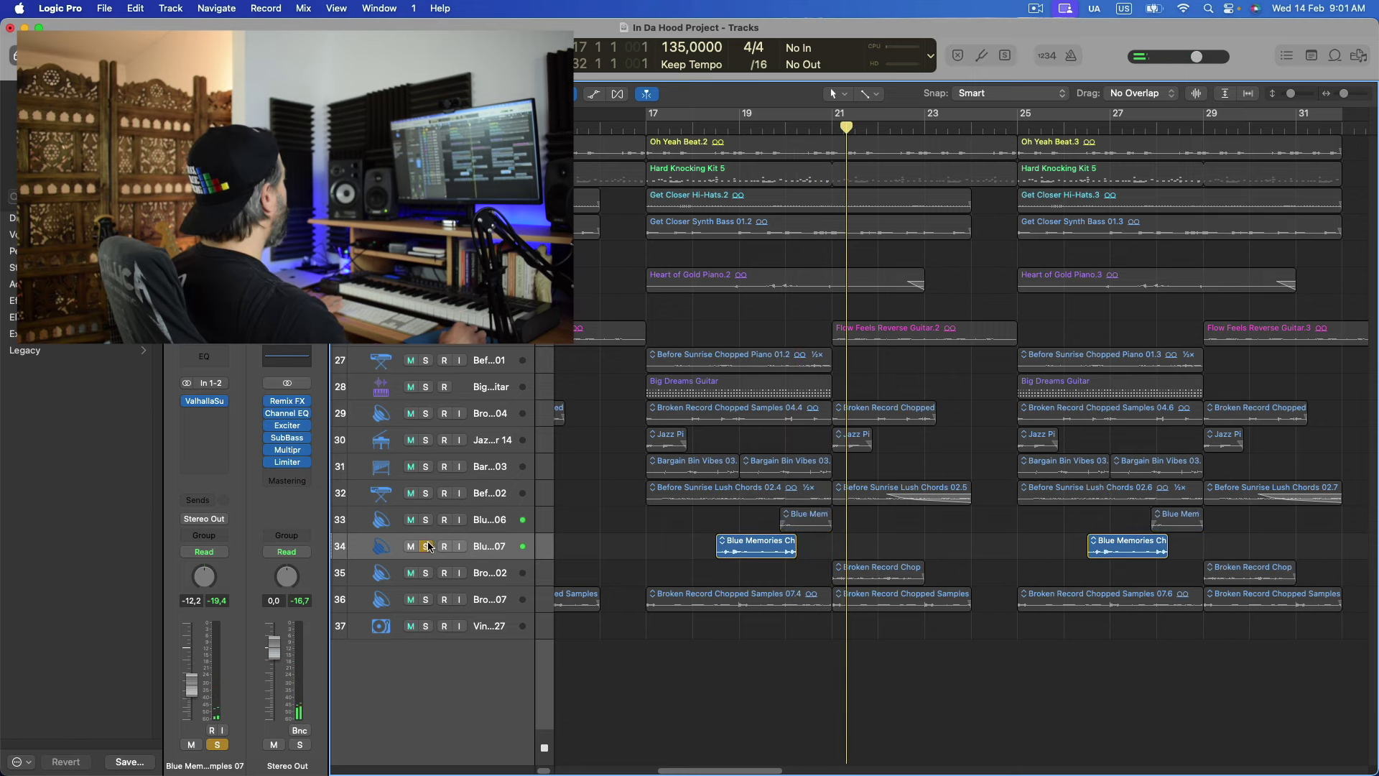
{"action": "left_click", "coordinate": [426, 546]}
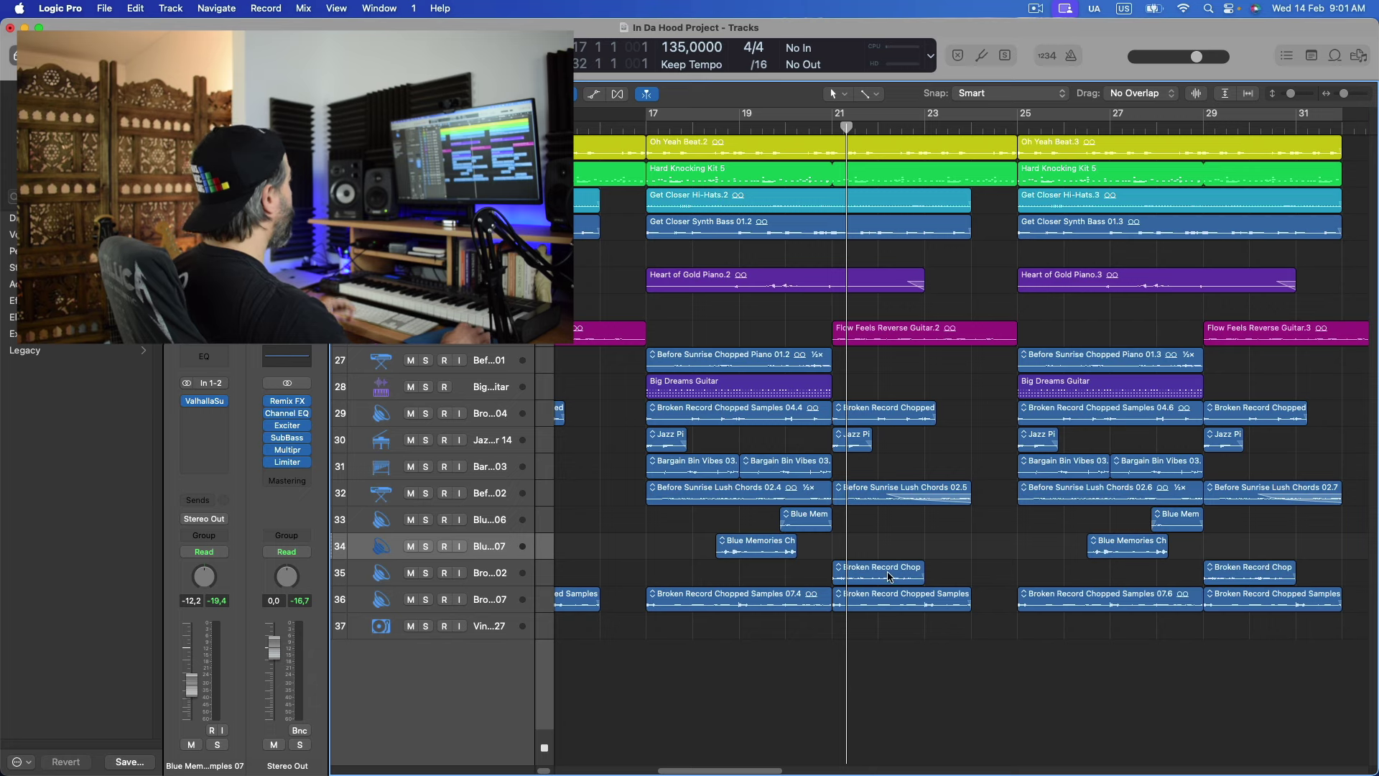
Solo track 35's Broken Record Chop layer on its own and start playback
{"action": "left_click", "coordinate": [832, 124]}
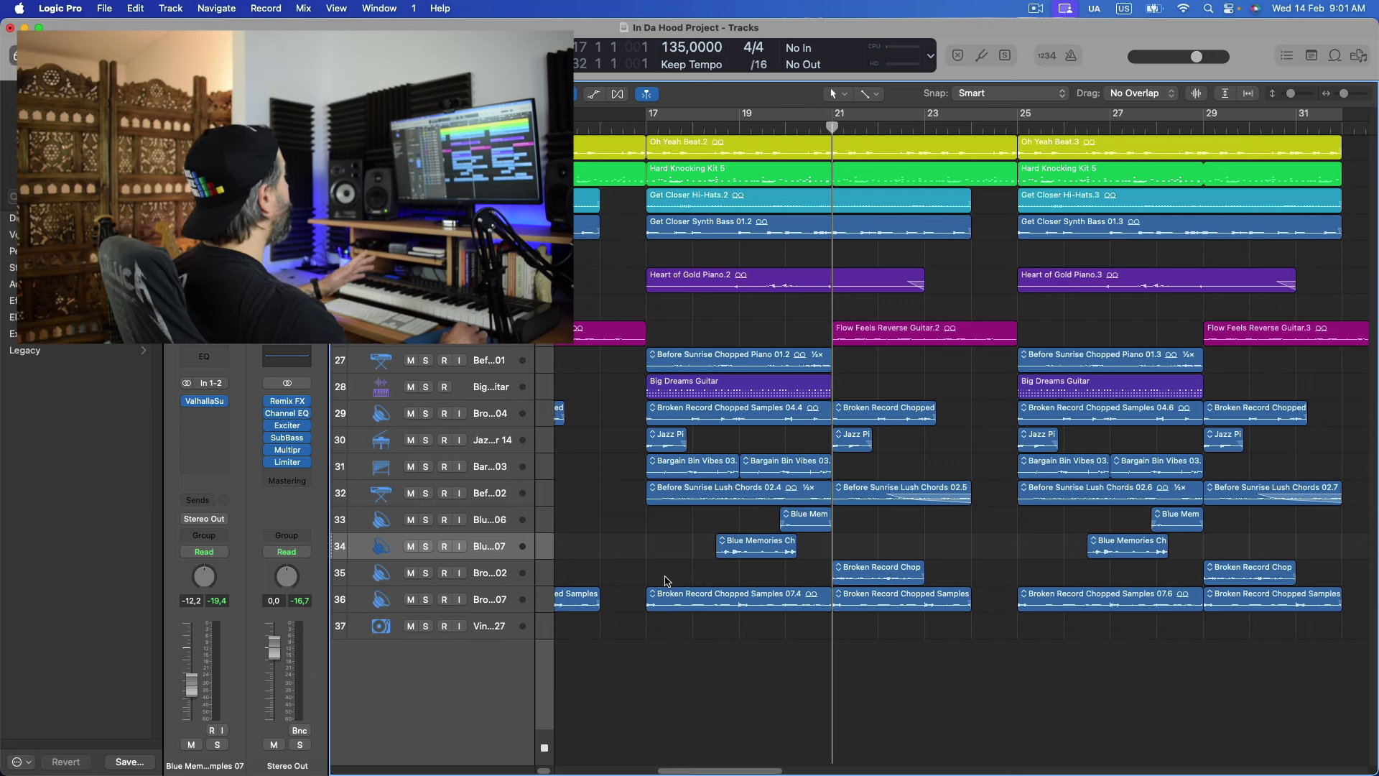
{"action": "left_click", "coordinate": [426, 572]}
{"action": "key", "text": "space"}
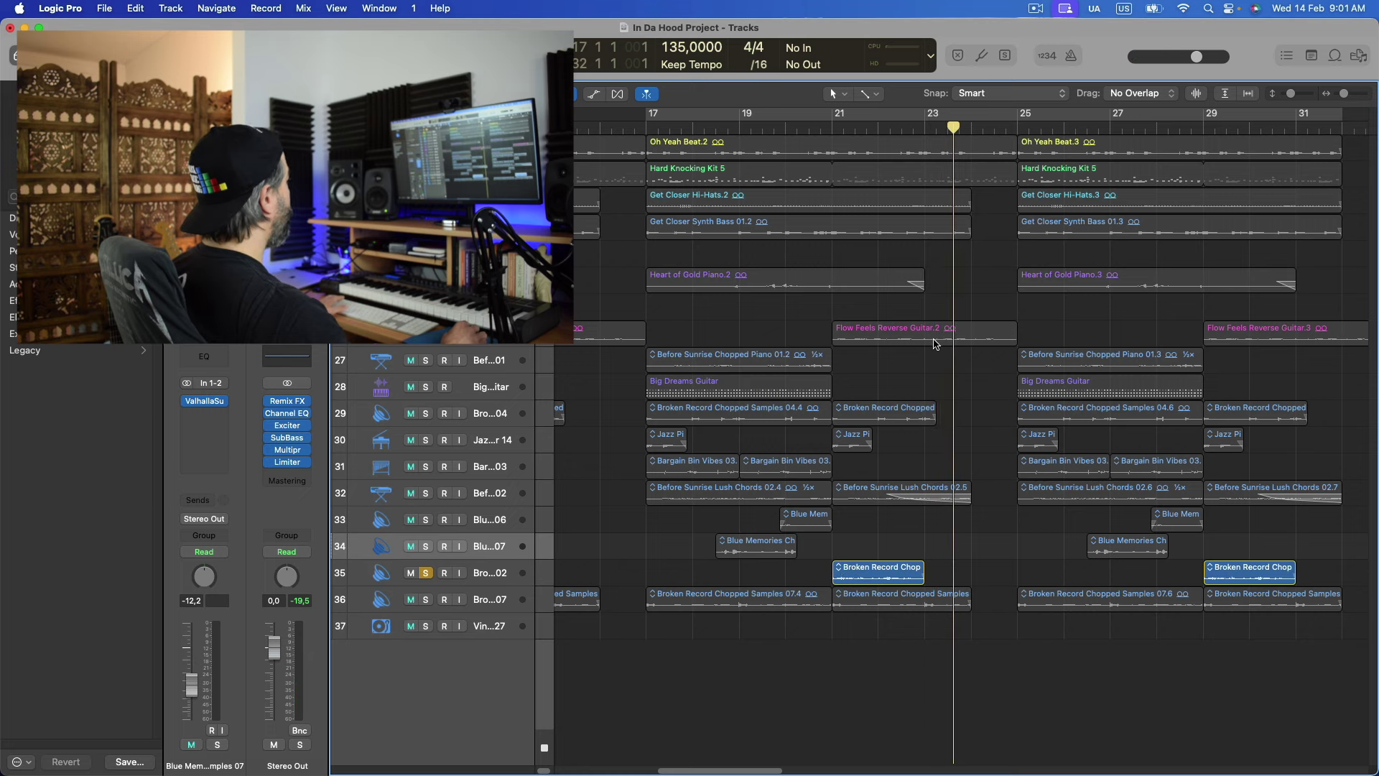
Select the Flow Feels Reverse Guitar regions and restart playback from around bar 21
{"action": "left_click", "coordinate": [474, 334]}
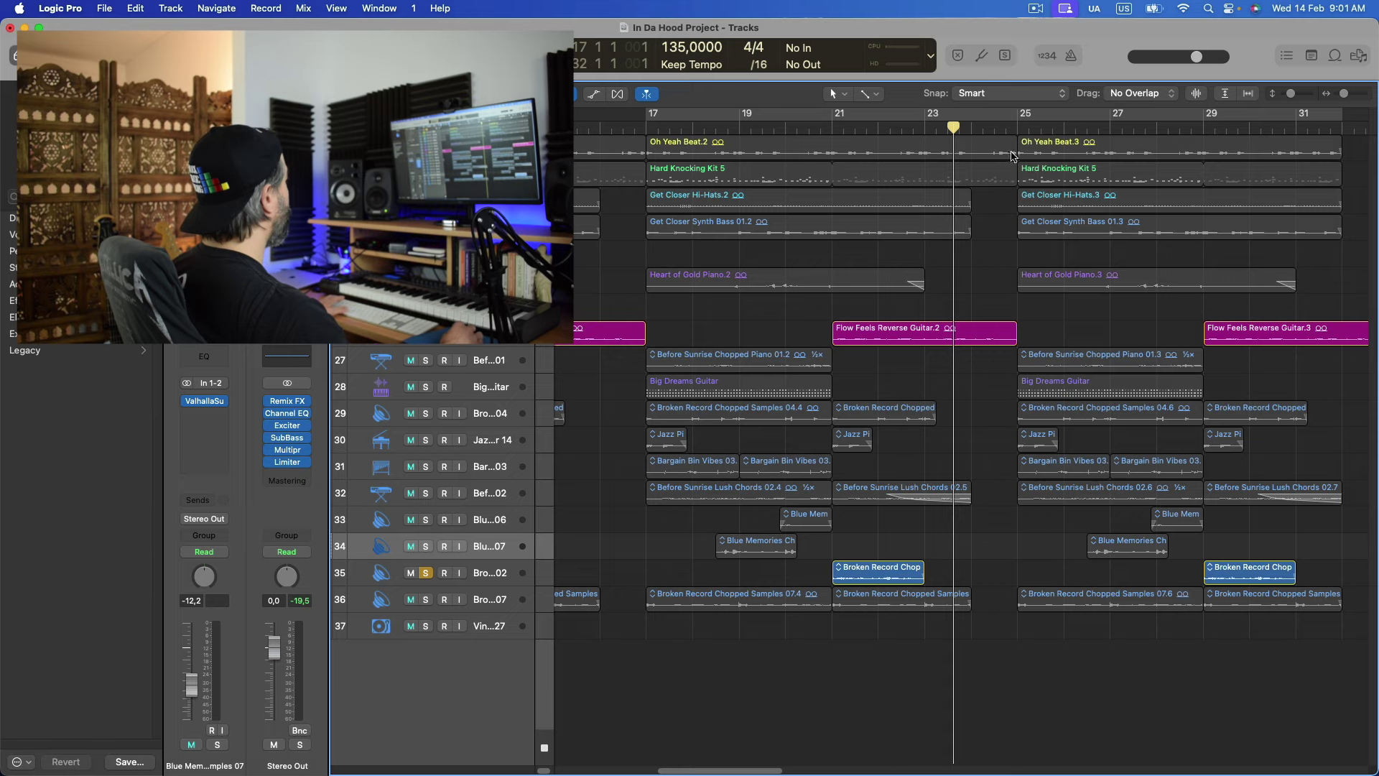
{"action": "key", "text": "space"}
{"action": "left_click", "coordinate": [825, 127]}
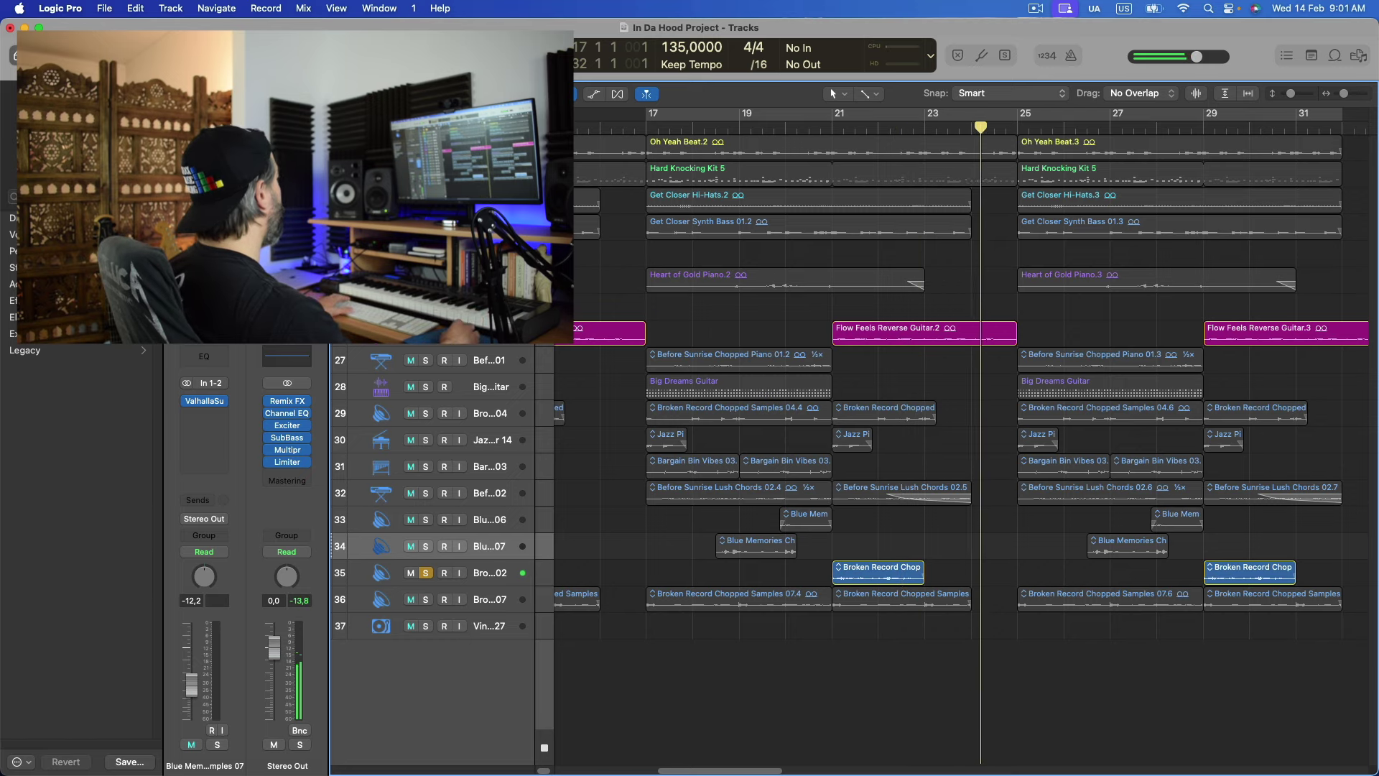
Swap the solo from track 35 to track 36's Broken Record Chopped Samples layer
{"action": "left_click", "coordinate": [425, 573]}
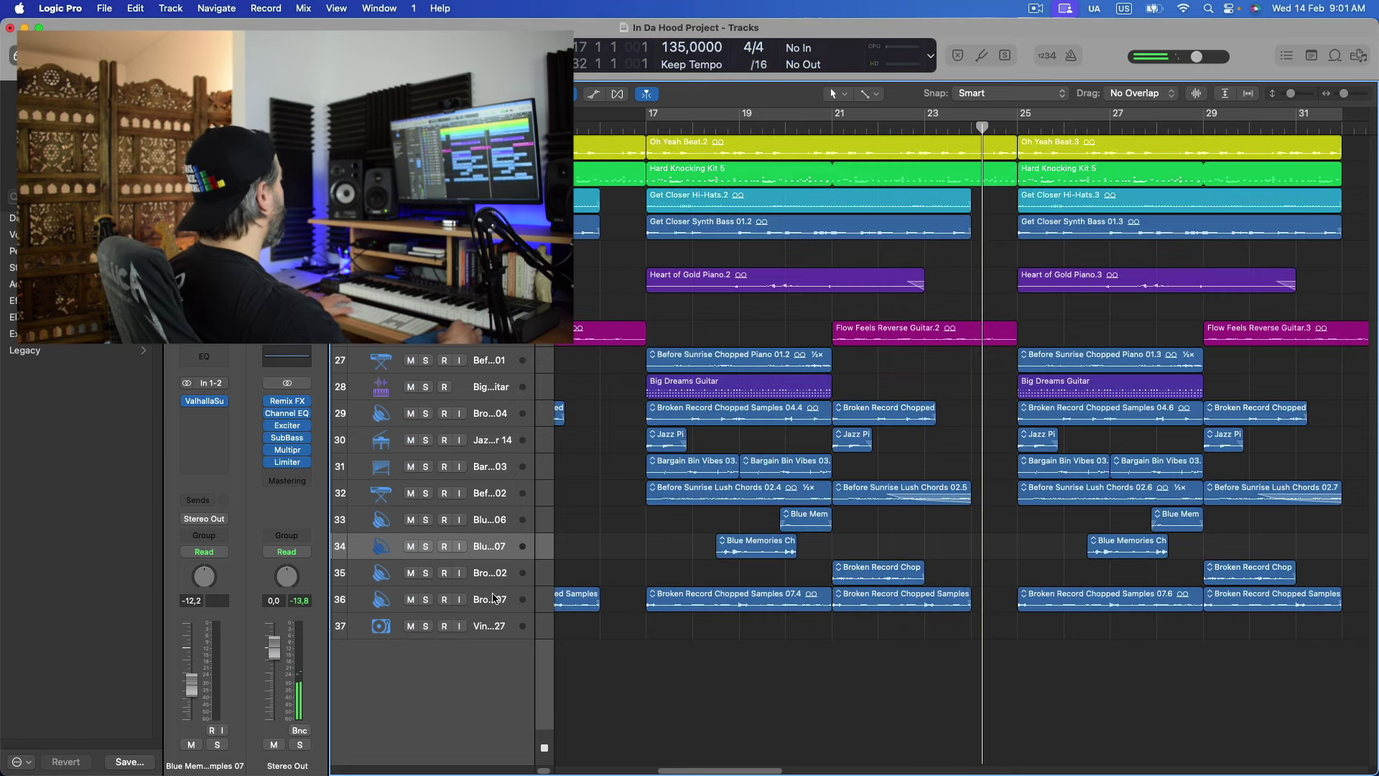
{"action": "left_click", "coordinate": [426, 601]}
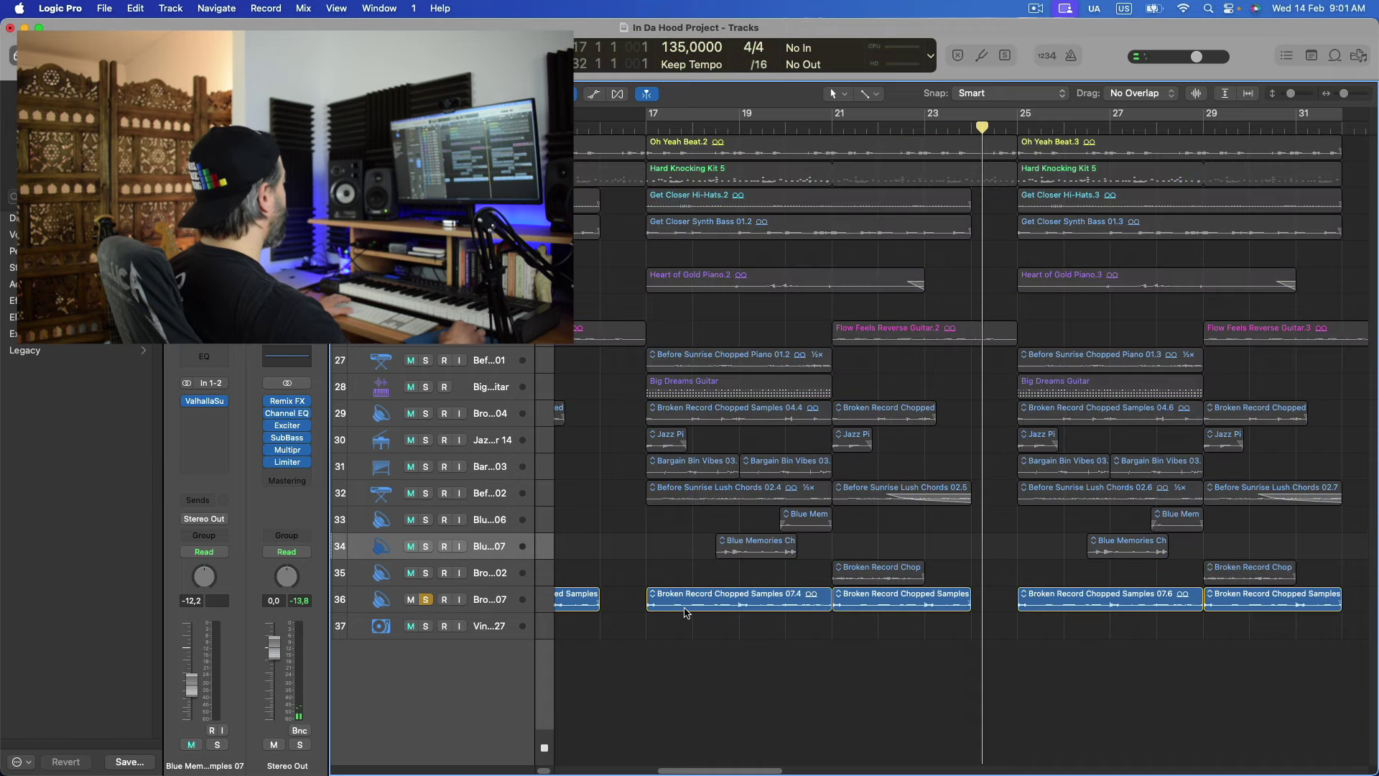
{"action": "left_click", "coordinate": [841, 130]}
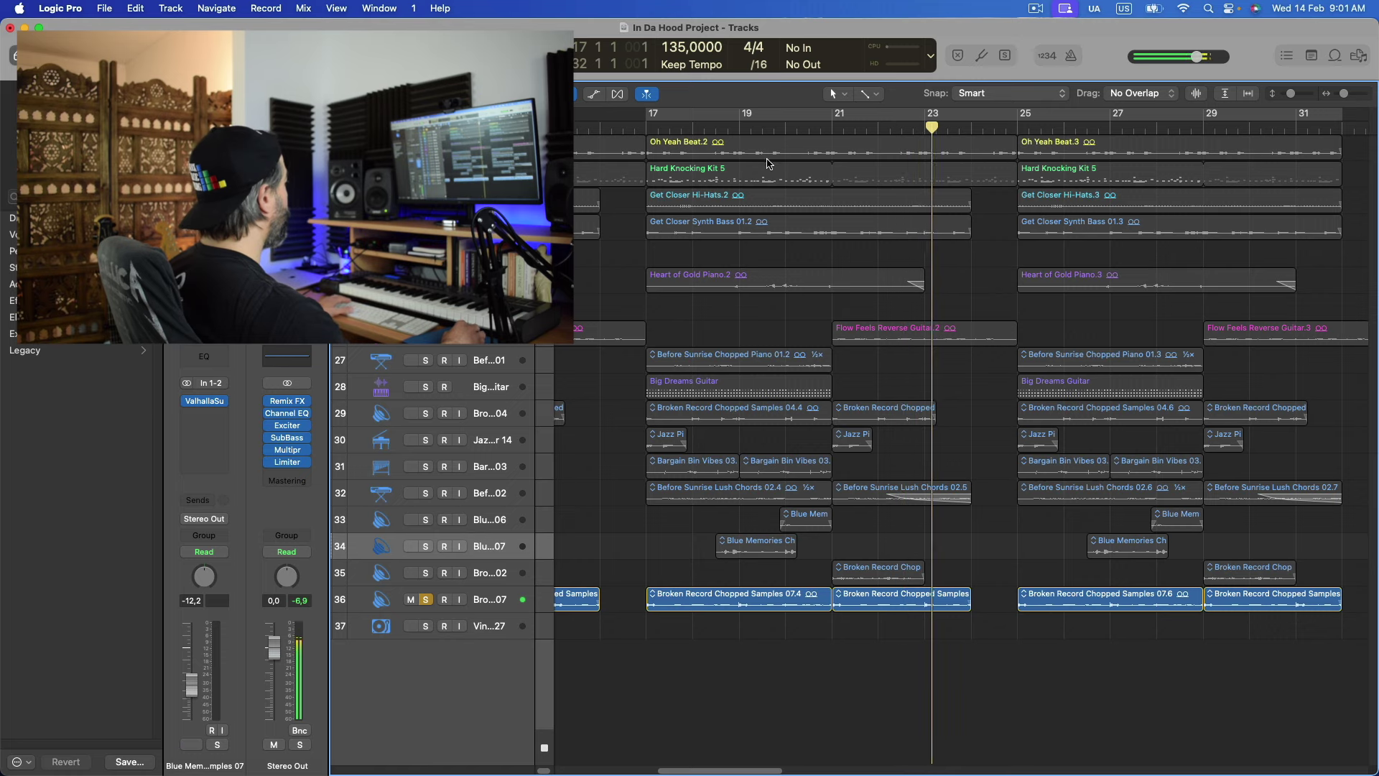
Play from bar 17 with Cycle enabled to loop bars 17–31
{"action": "left_click", "coordinate": [644, 128]}
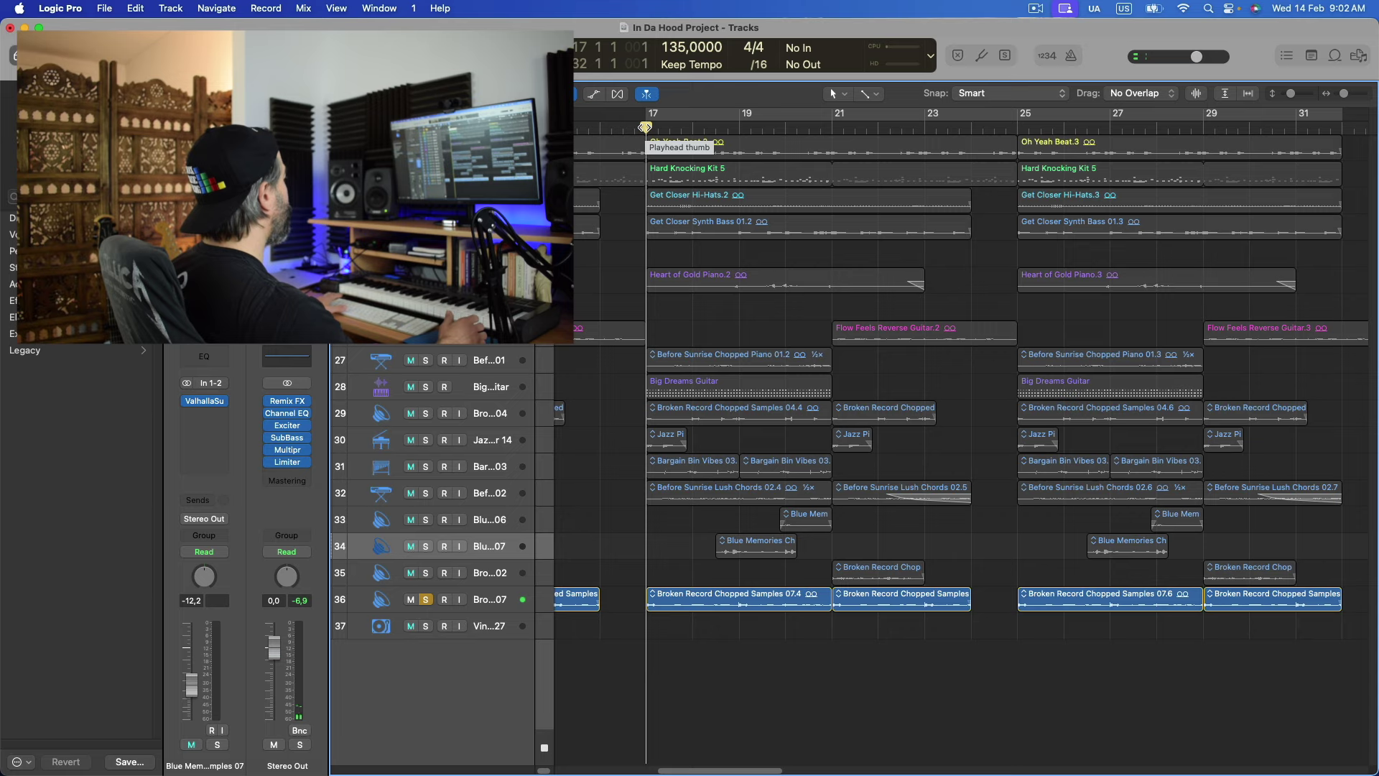
{"action": "key", "text": "space"}
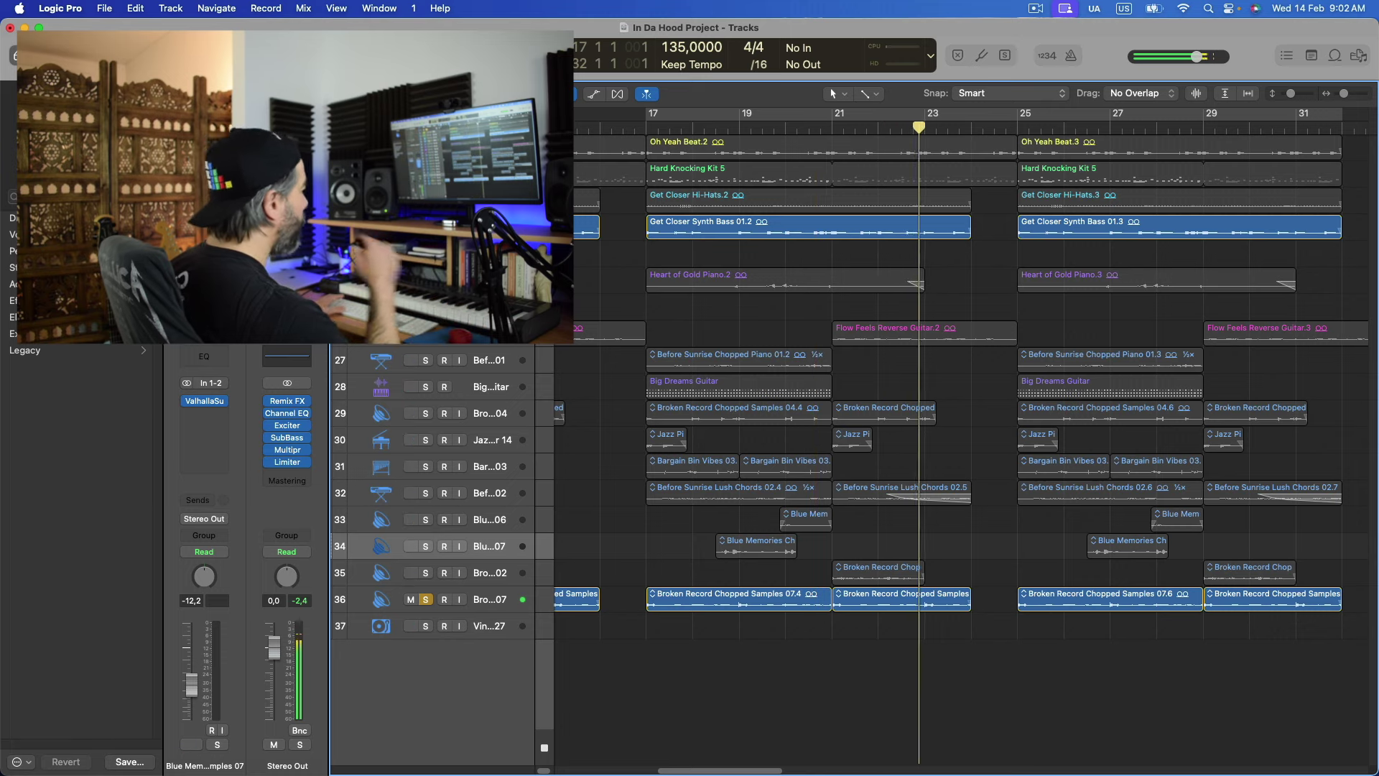
{"action": "left_click", "coordinate": [675, 110]}
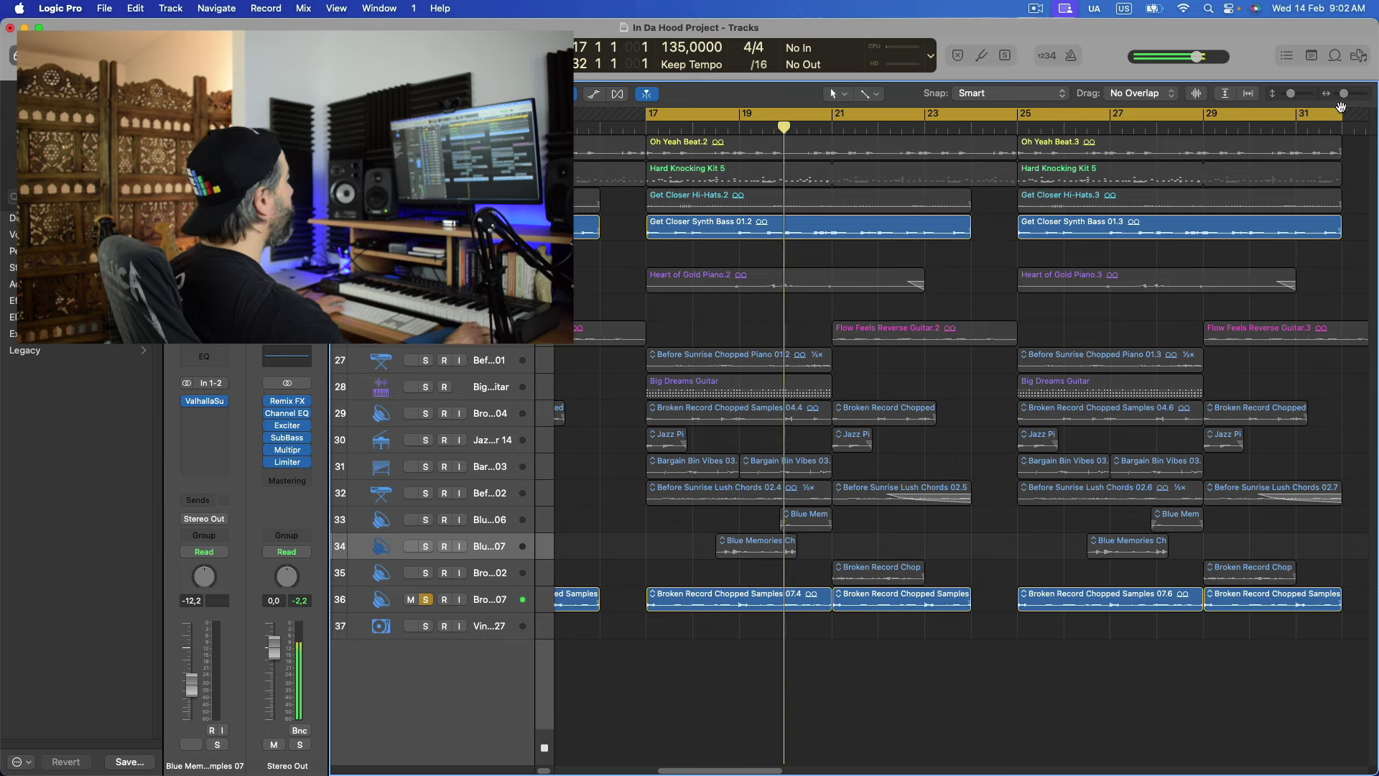
Shorten the cycle to end at bar 25 and start looped playback from bar 17
{"action": "key", "text": "super+Left"}
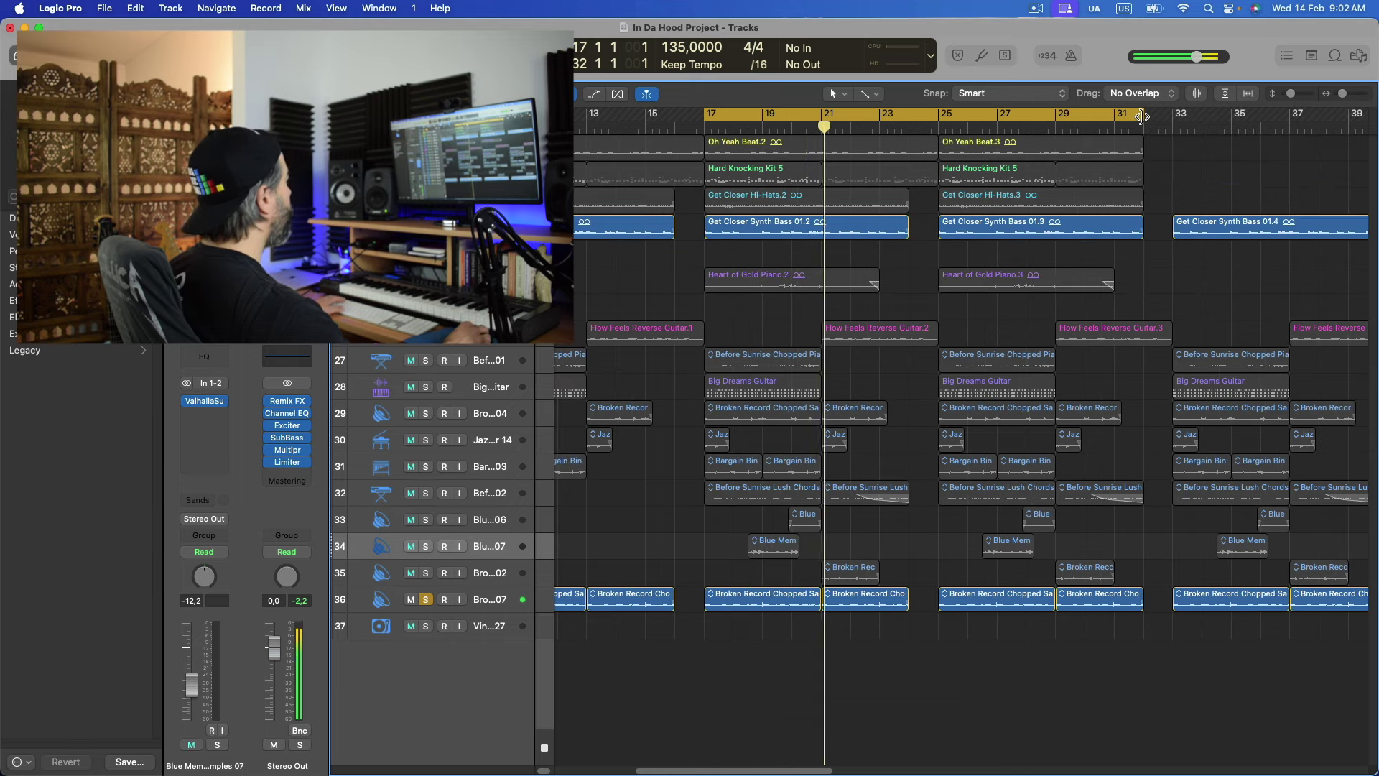
{"action": "left_click_drag", "start_coordinate": [1142, 117], "coordinate": [939, 117]}
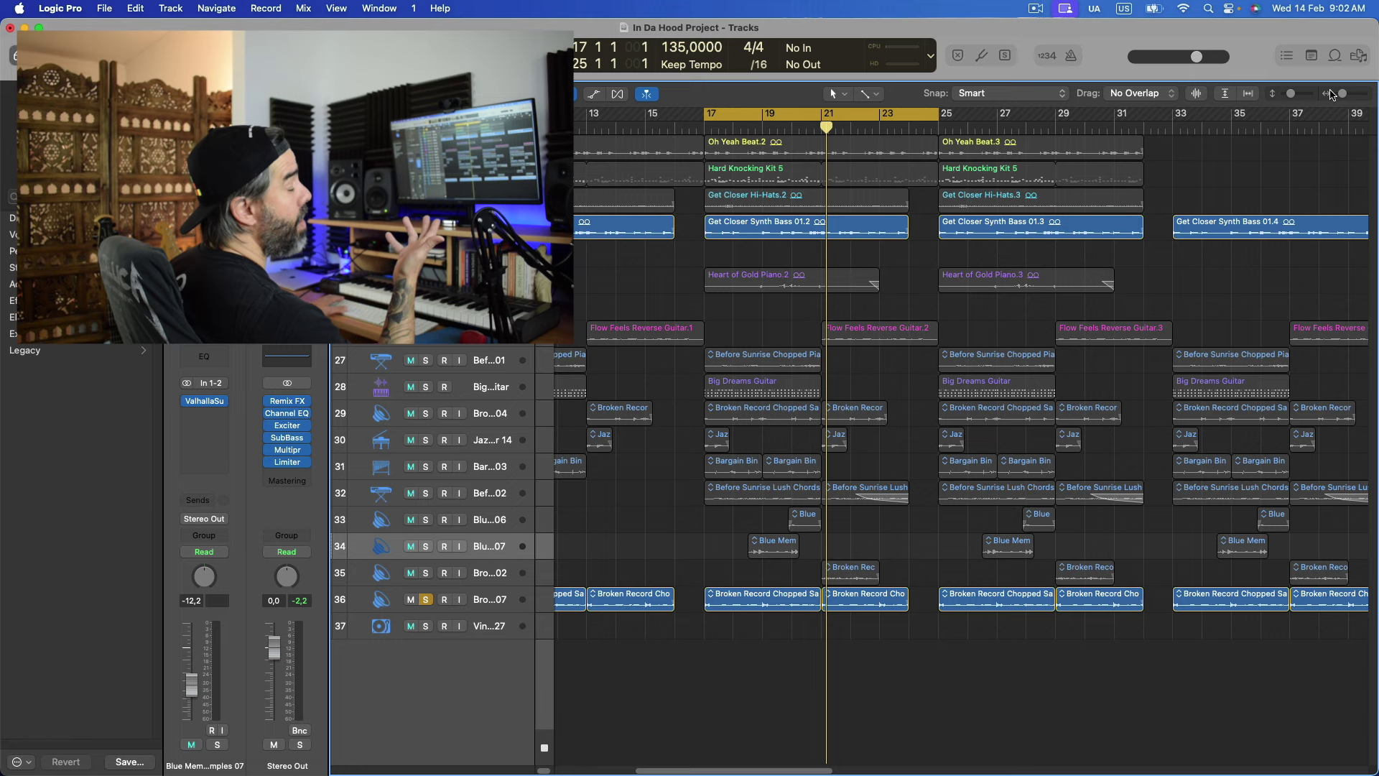
{"action": "key", "text": "space"}
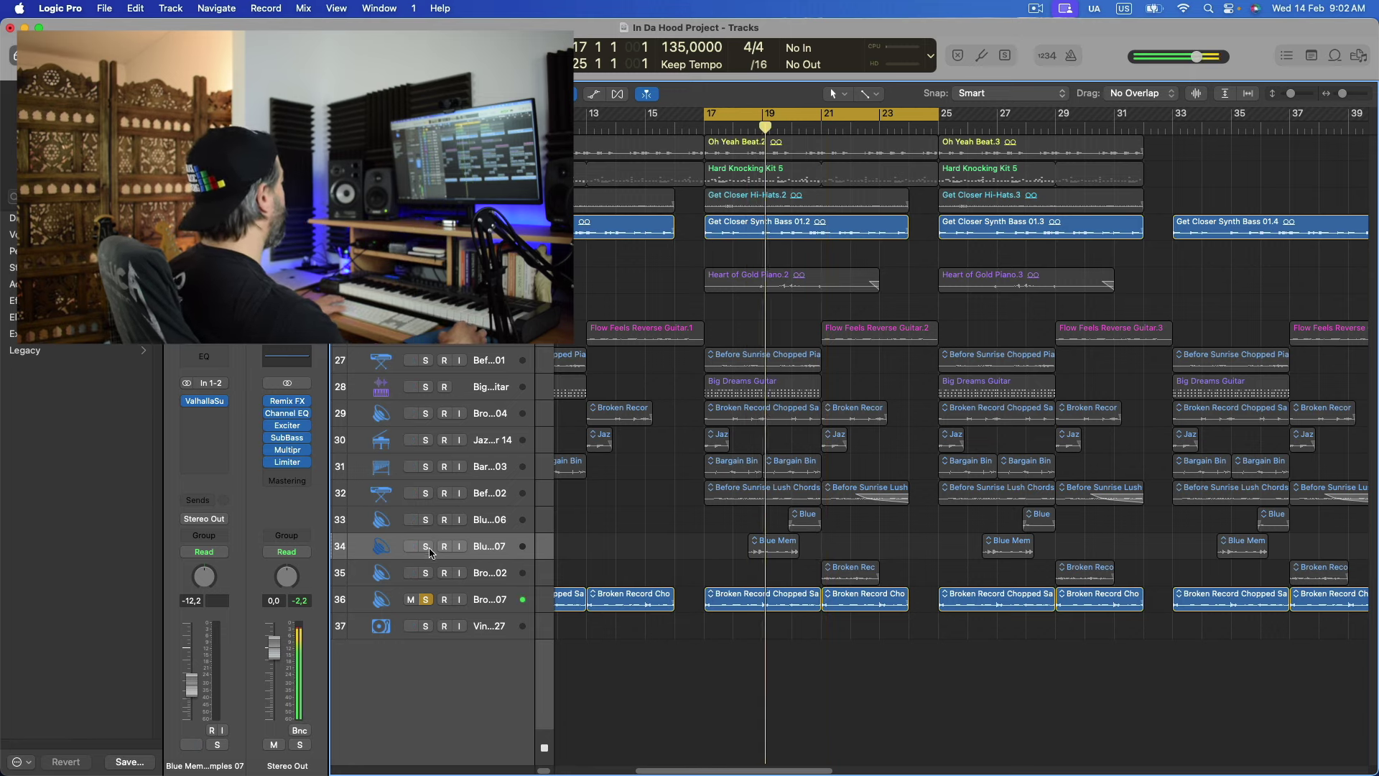
Add solos one by one on tracks 34, 33, 35, 26, 30, 27, 29, 32 and 31
{"action": "left_click", "coordinate": [424, 545]}
{"action": "left_click", "coordinate": [425, 519]}
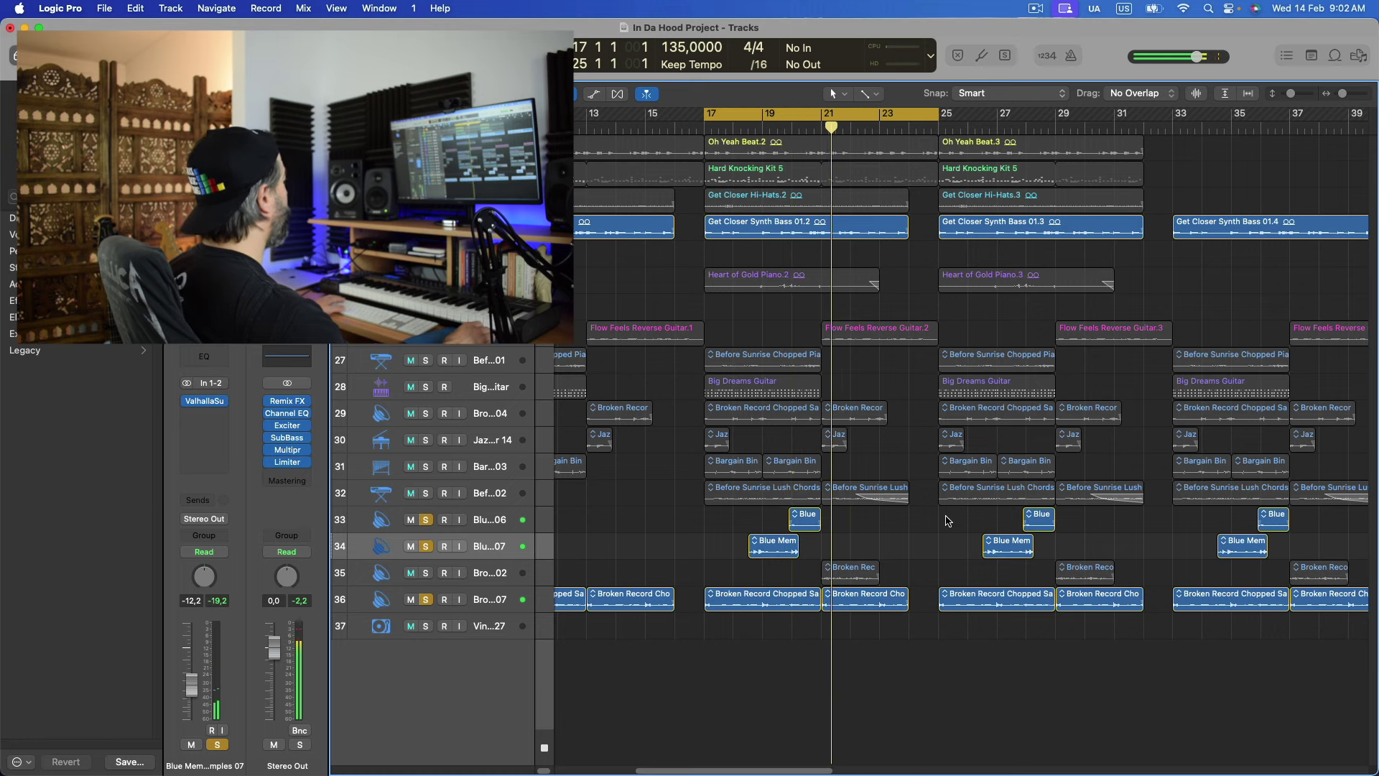
{"action": "left_click", "coordinate": [425, 572]}
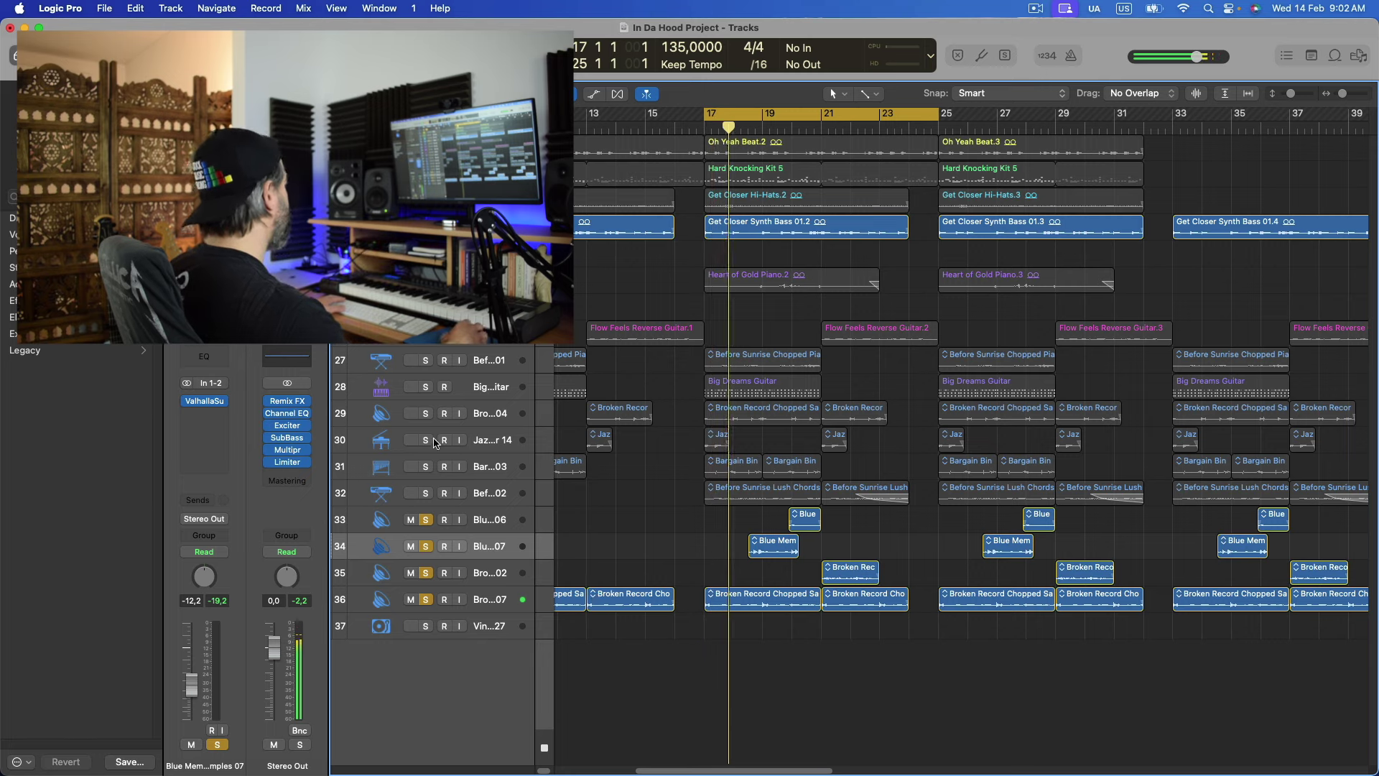
{"action": "left_click", "coordinate": [425, 333]}
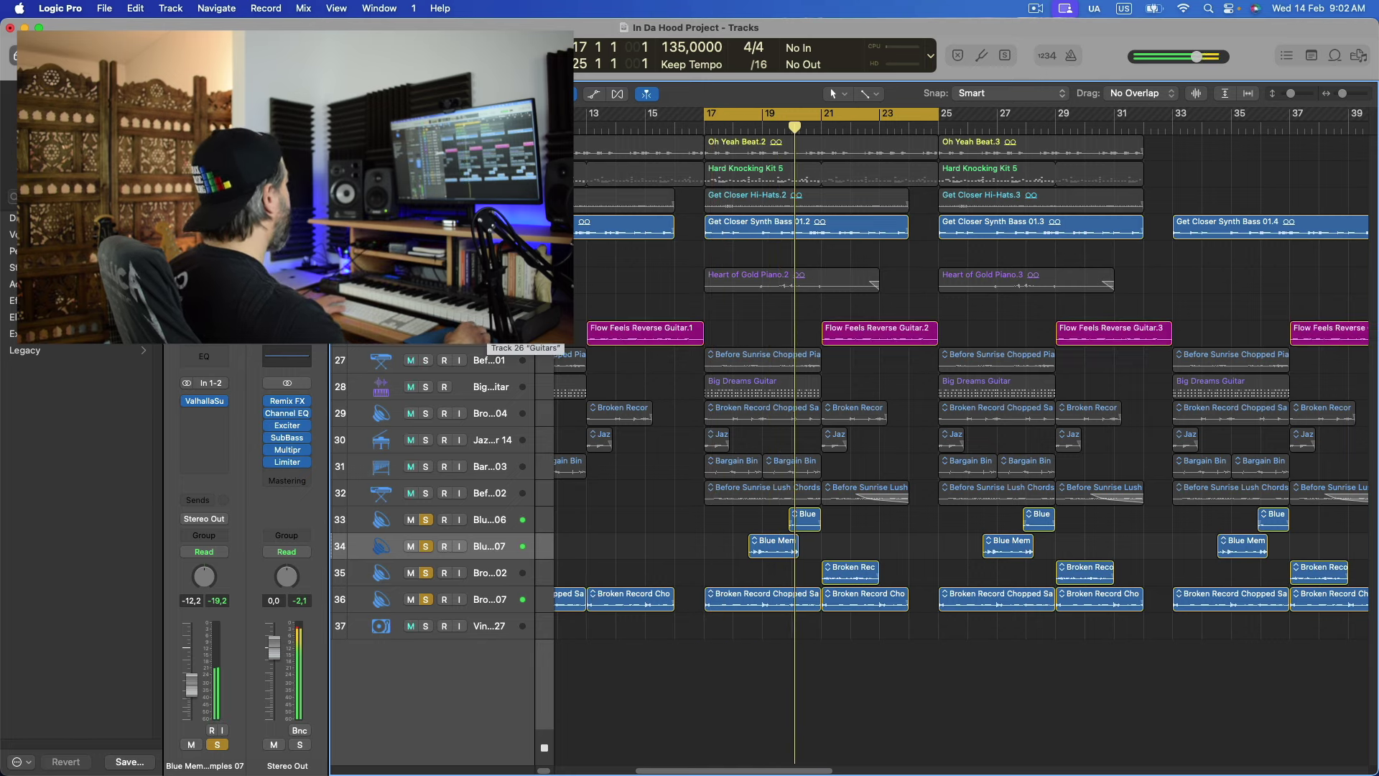
{"action": "left_click", "coordinate": [426, 439]}
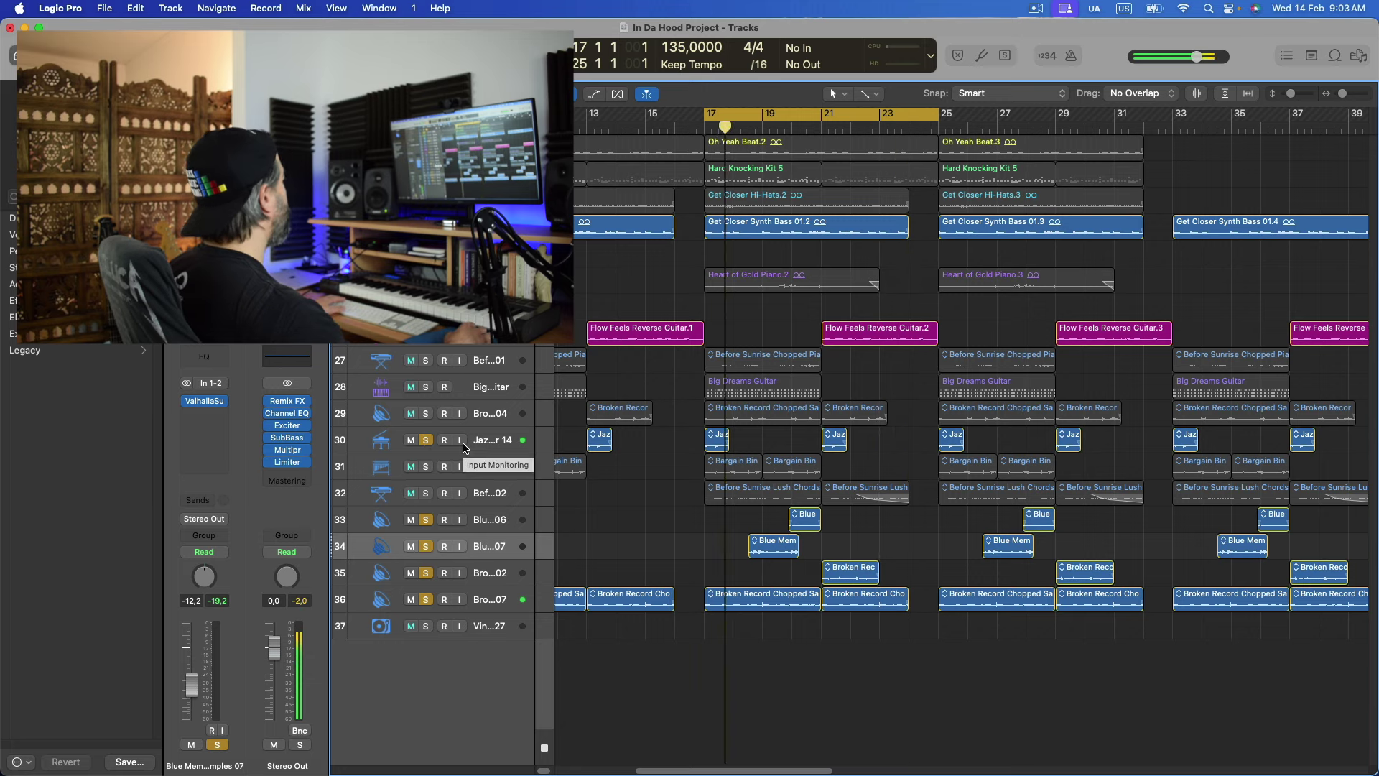
{"action": "left_click", "coordinate": [426, 360]}
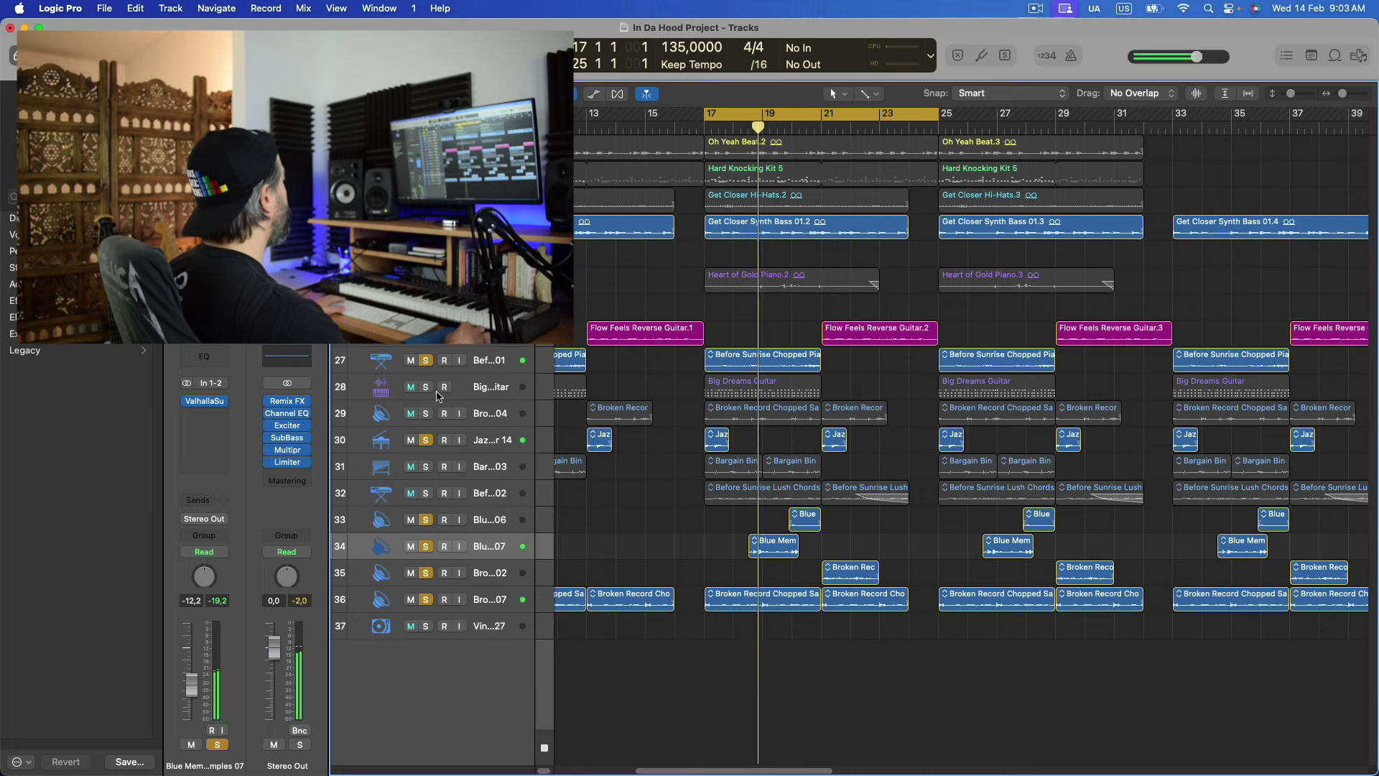
{"action": "left_click", "coordinate": [426, 419]}
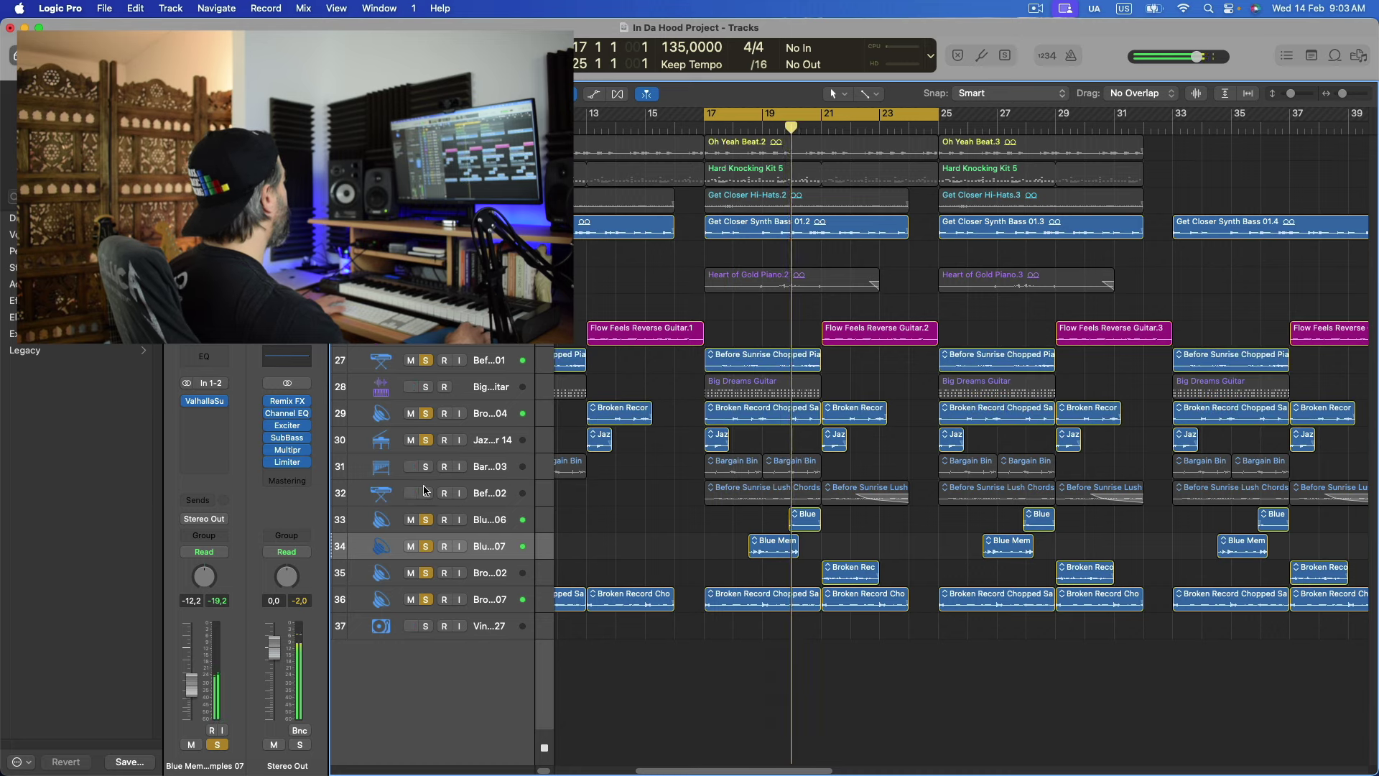
{"action": "left_click", "coordinate": [426, 493]}
{"action": "left_click", "coordinate": [427, 468]}
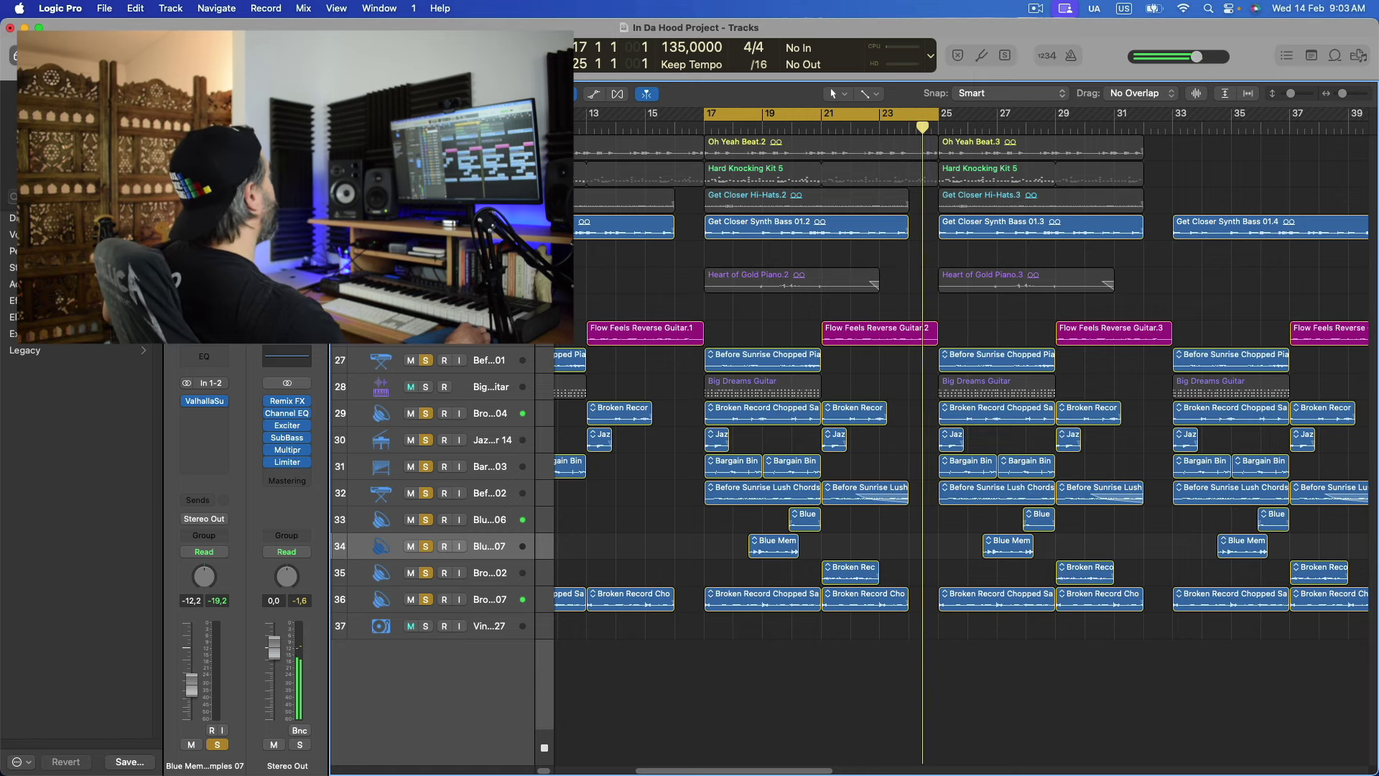
Clear all solos for the full mix, briefly muting then unmuting the drum layers
{"action": "key", "text": "ctrl+alt+super+s"}
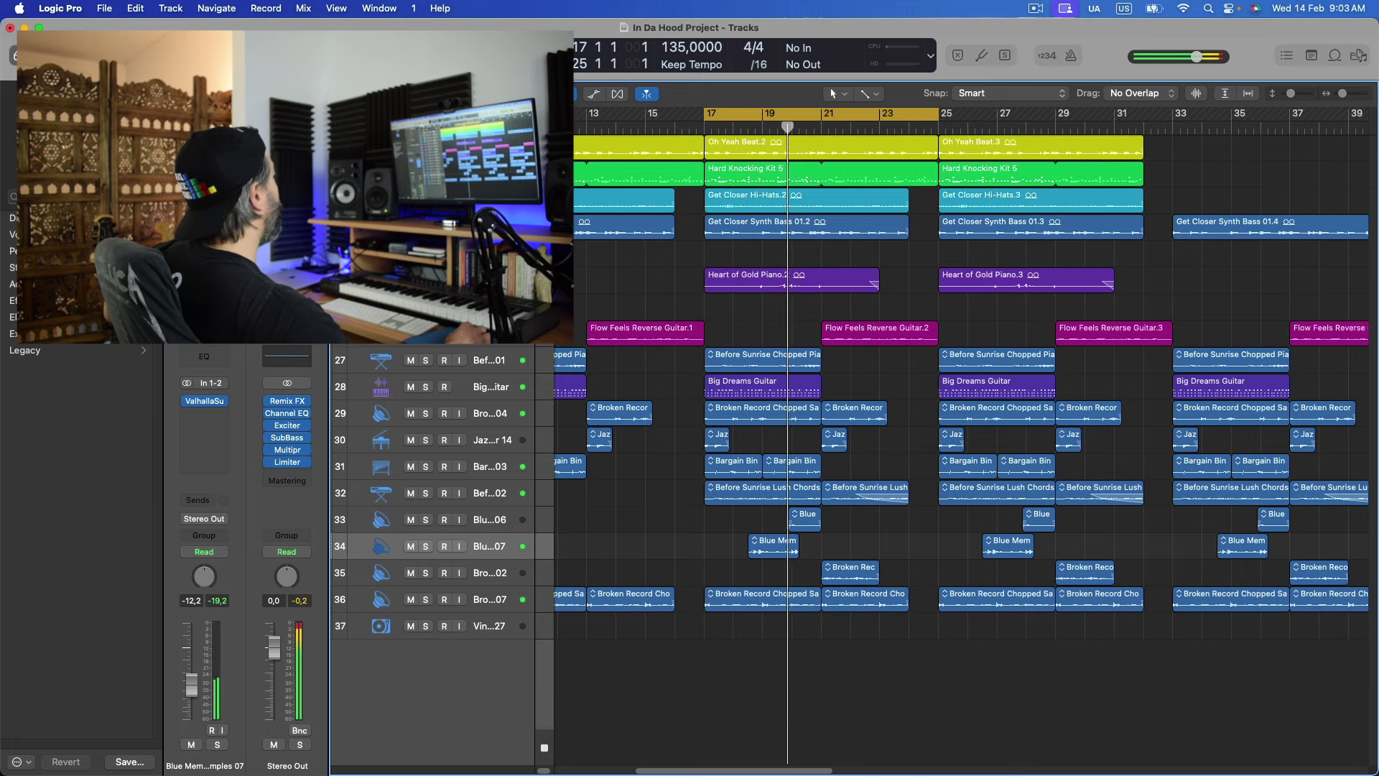
{"action": "key", "text": "ctrl+m"}
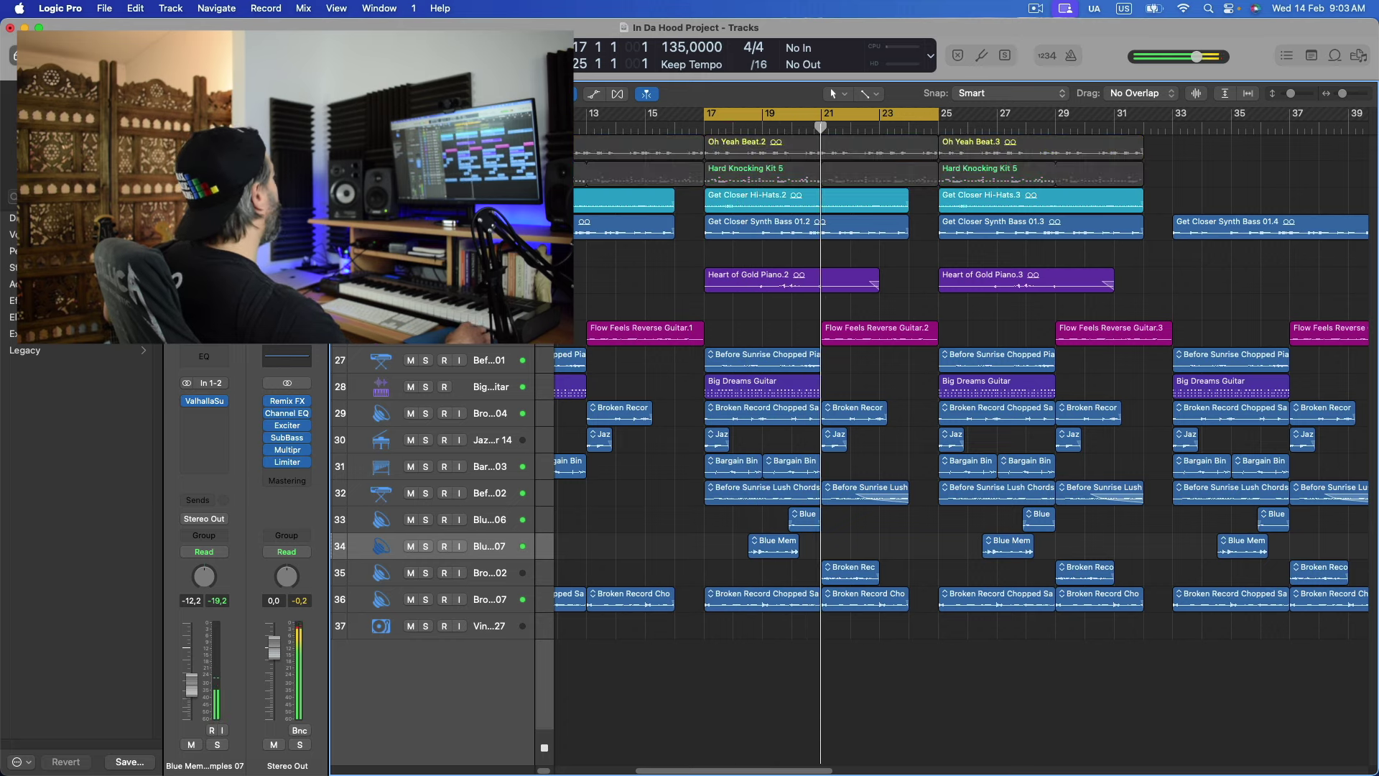
{"action": "key", "text": "ctrl+m"}
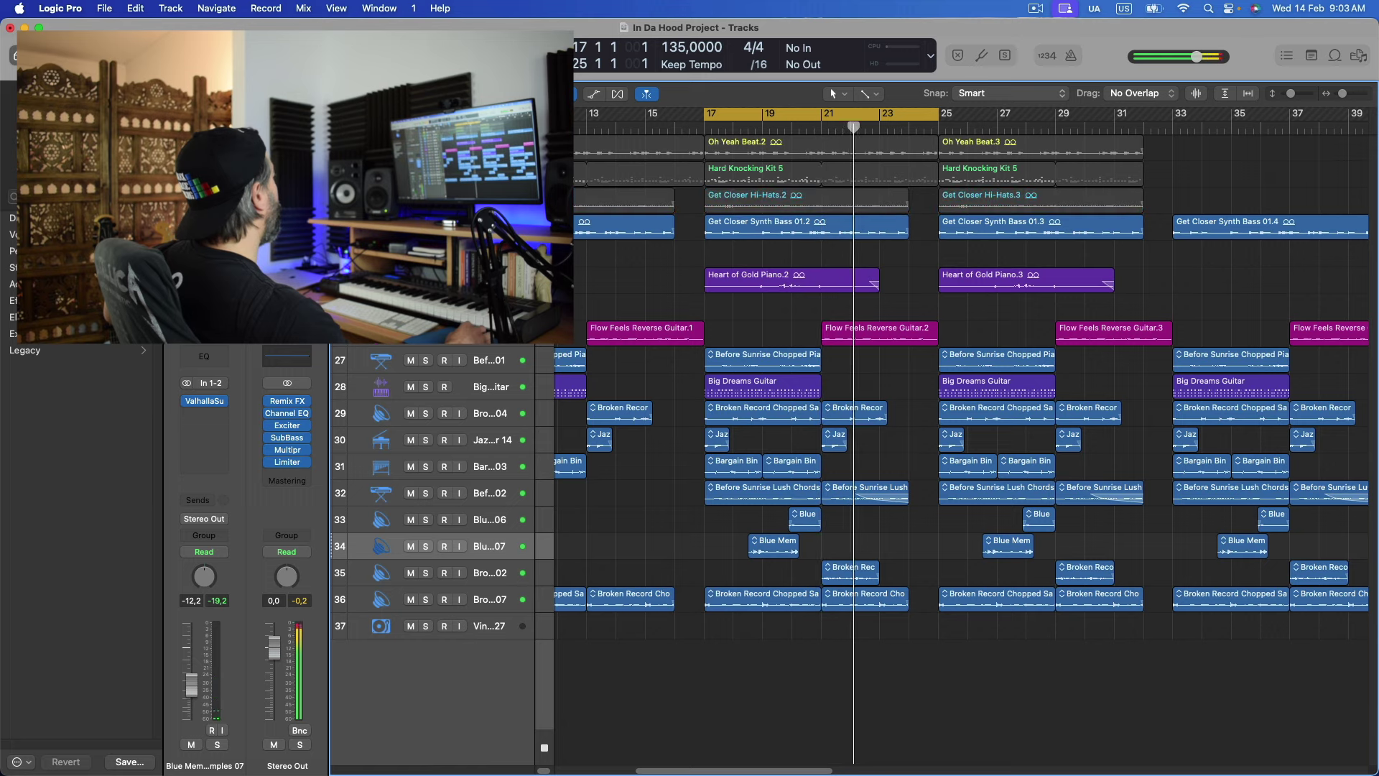
{"action": "key", "text": "ctrl+m"}
{"action": "key", "text": "ctrl+m"}
{"action": "key", "text": "ctrl+m"}
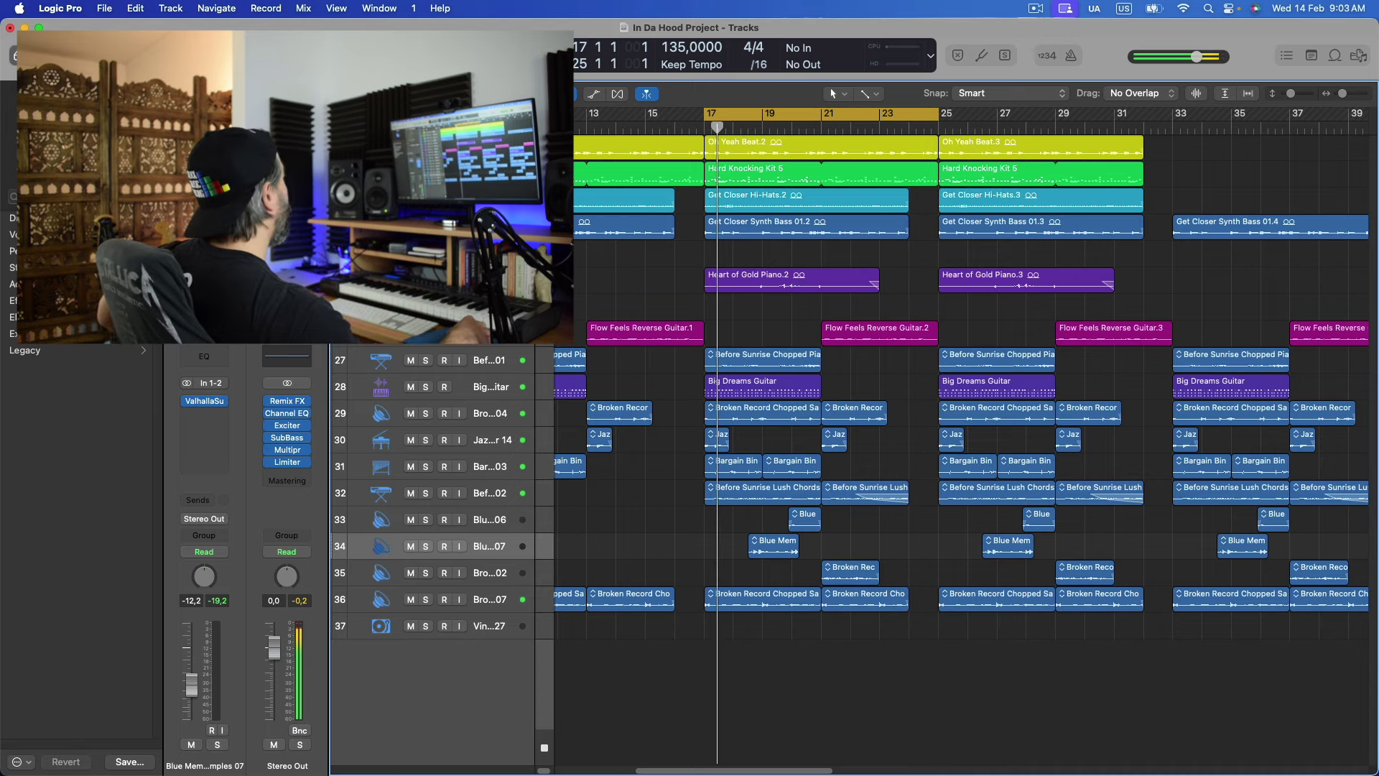
Rewind to bar 1 and play the full In Da Hood Project arrangement from the top
{"action": "scroll", "coordinate": [911, 307], "scroll_direction": "down", "scroll_amount": 6}
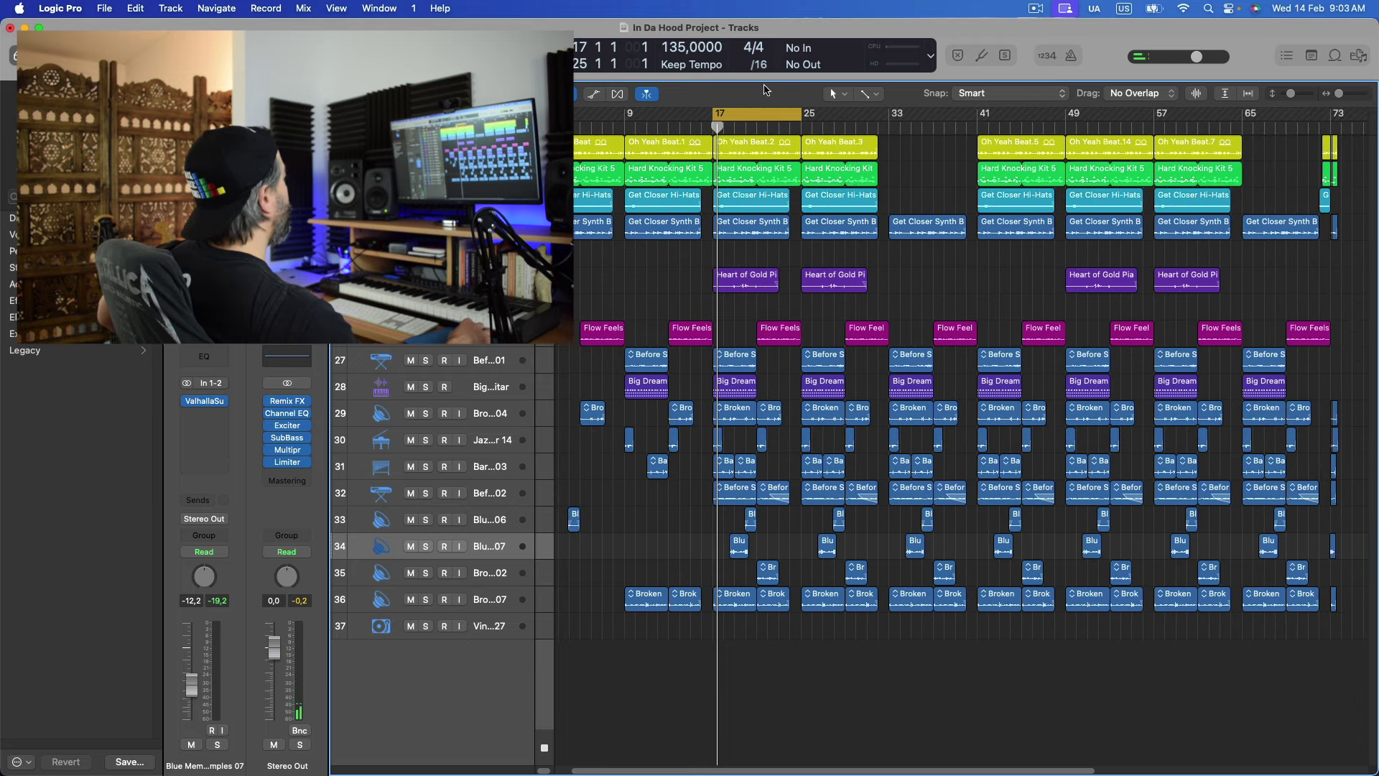
{"action": "key", "text": "Return"}
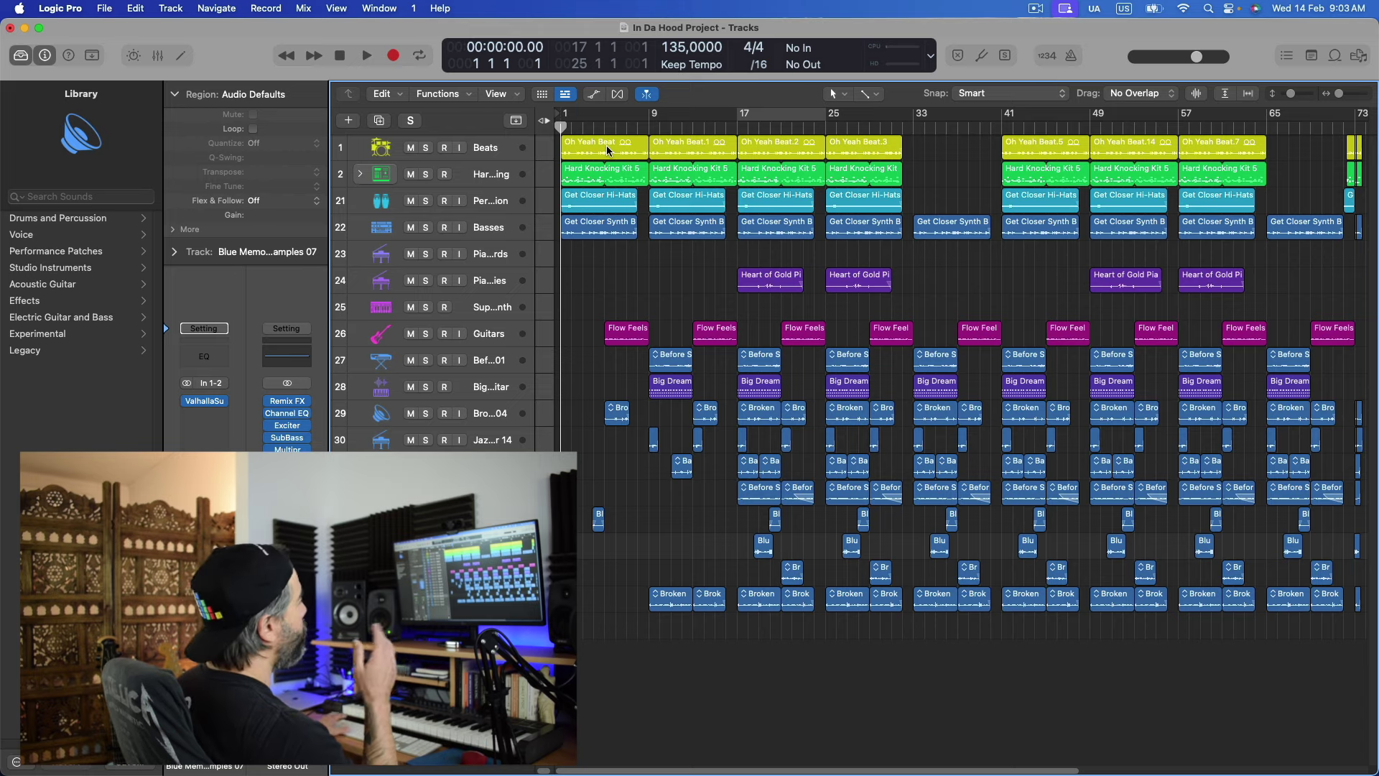
{"action": "key", "text": "space"}
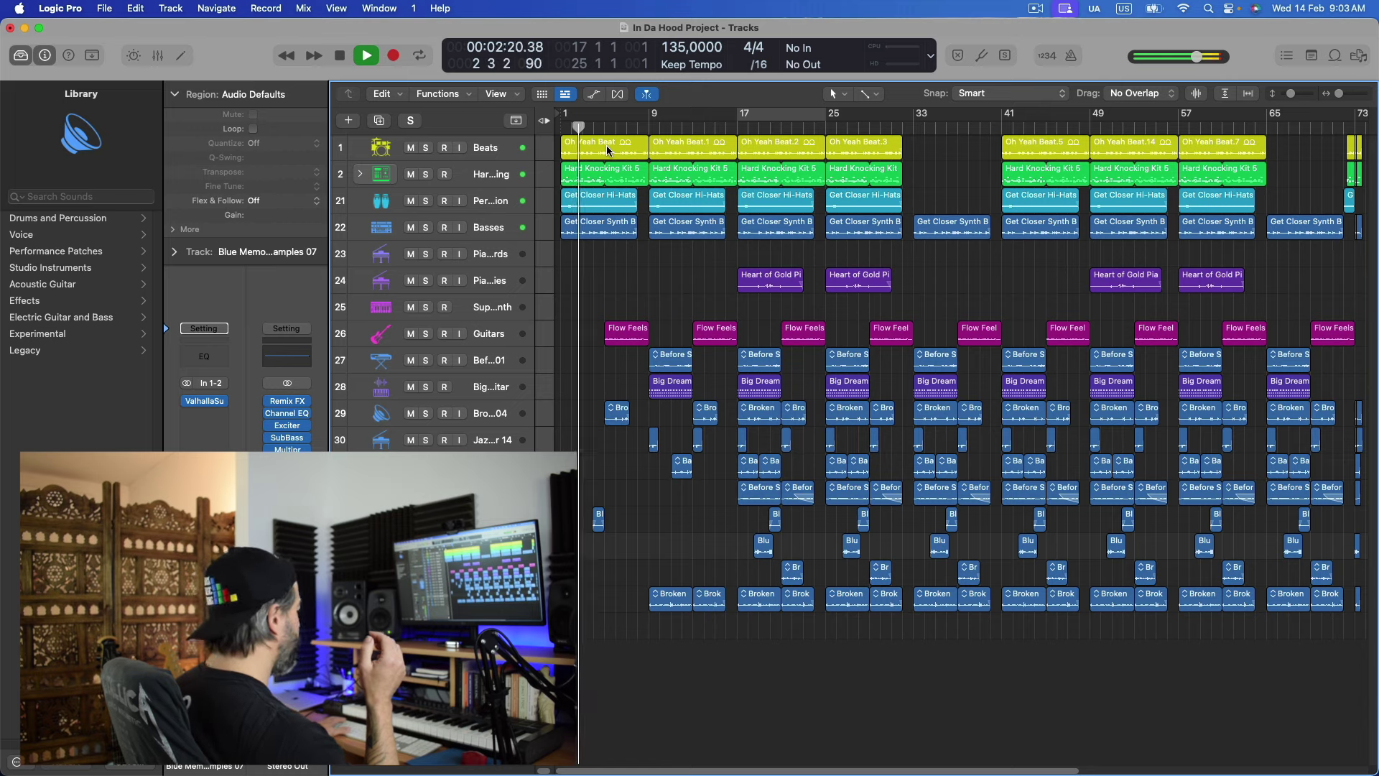
Stop the full-arrangement playback near bar 3
{"action": "key", "text": "space"}
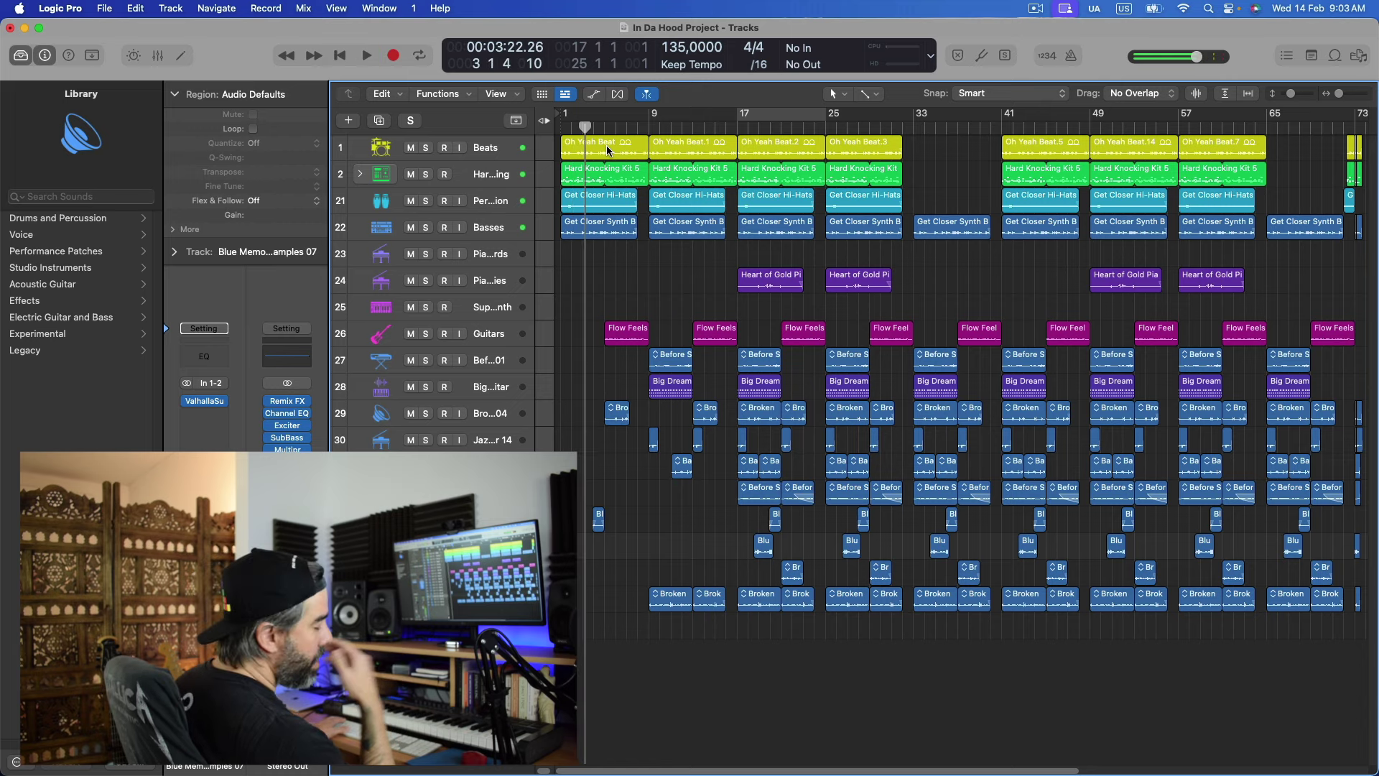